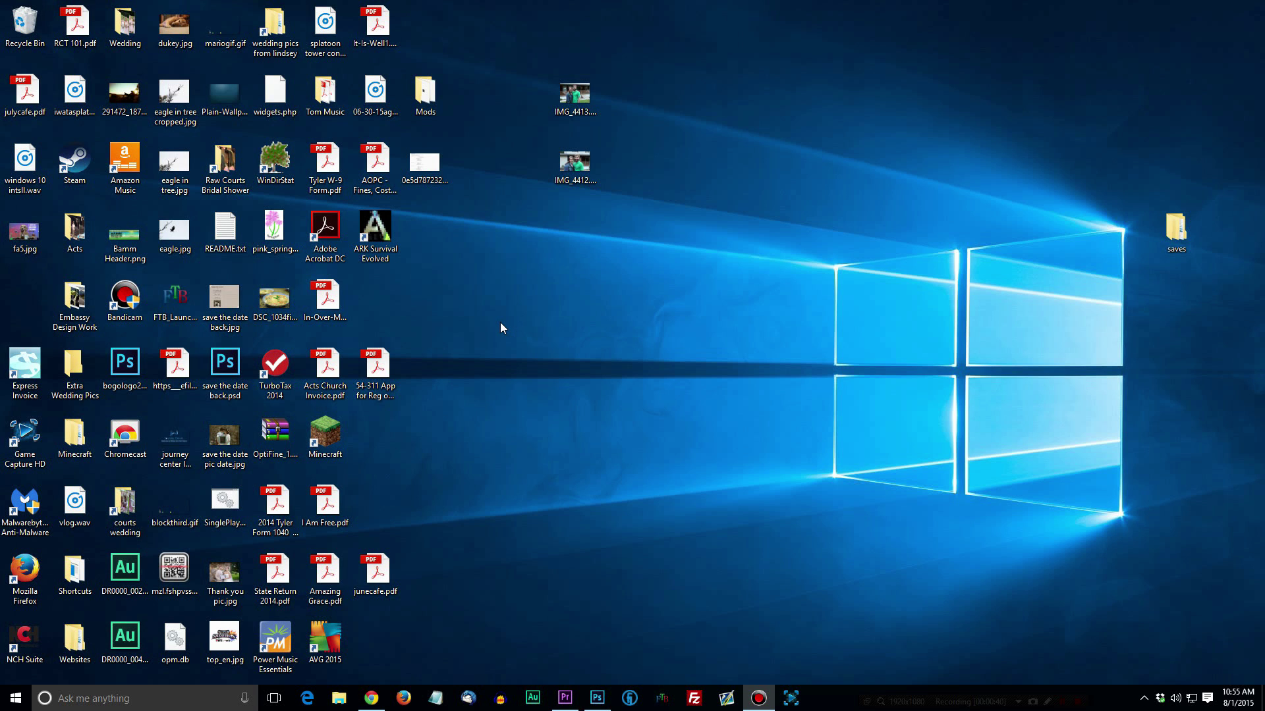
Show and hide the Start menu's apps and live tiles several times with the Windows key
key("super")
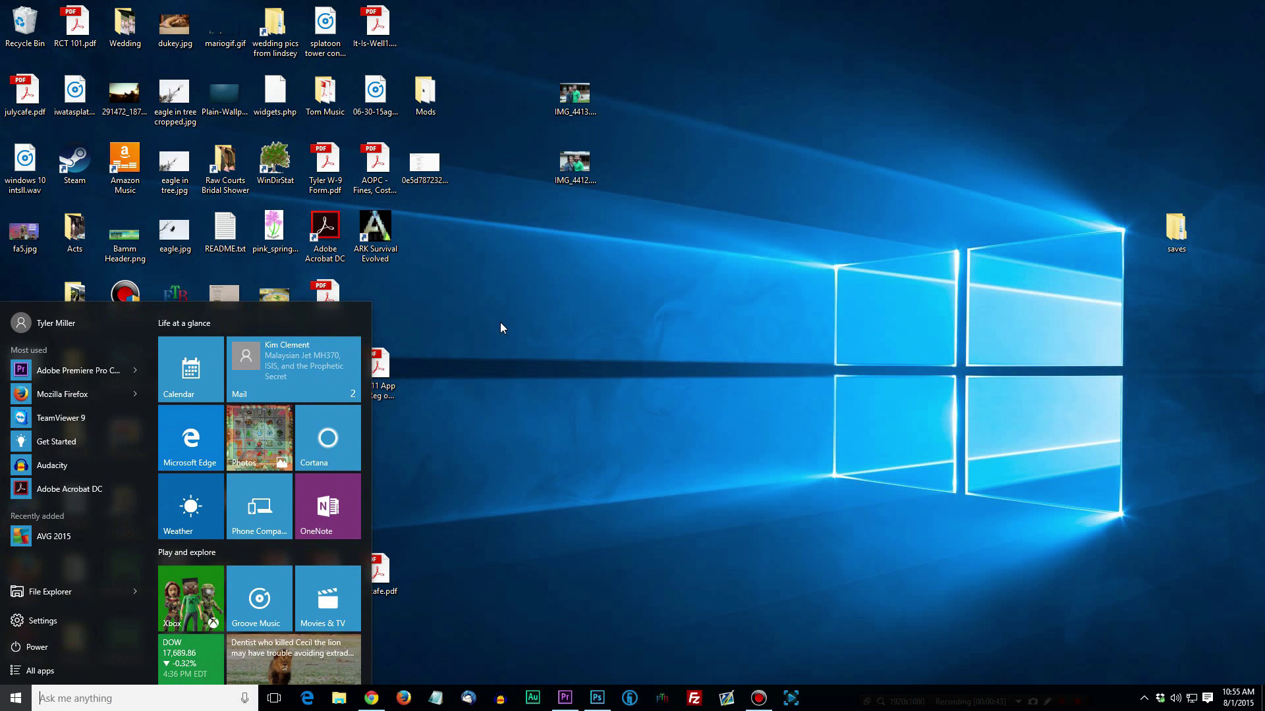
key("super")
key("super")
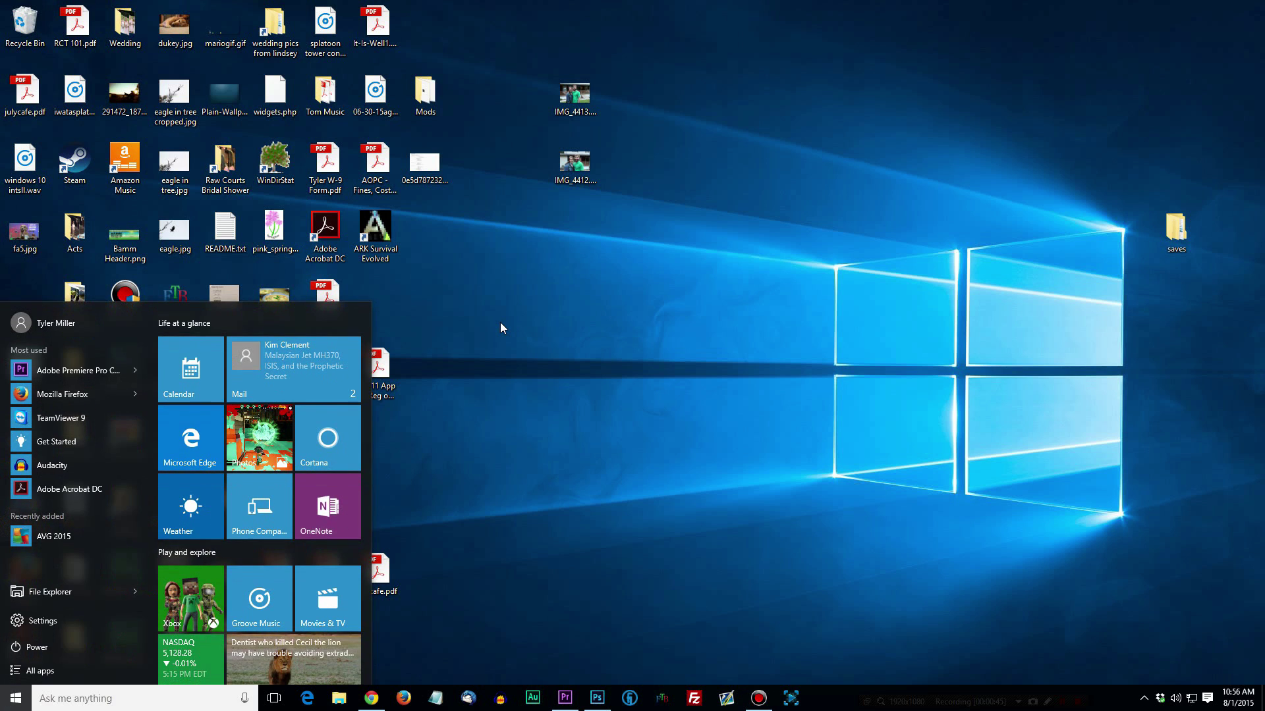
key("super")
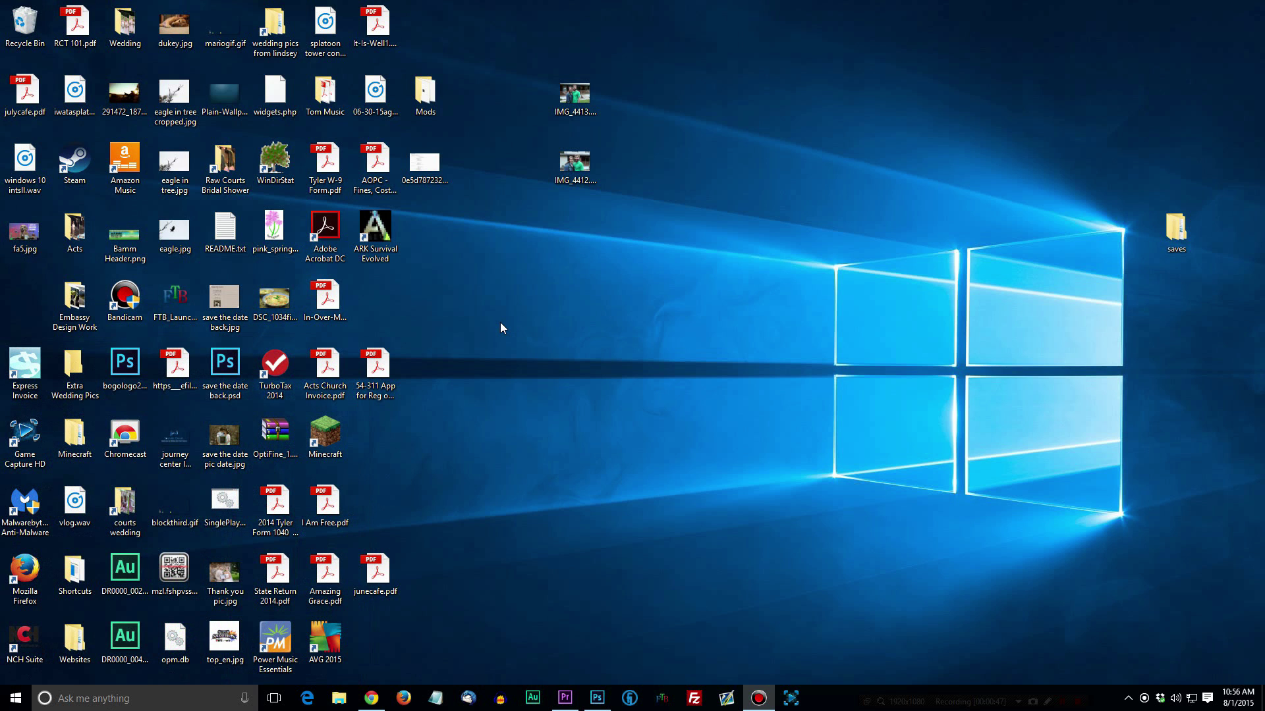
key("super")
key("super")
key("super")
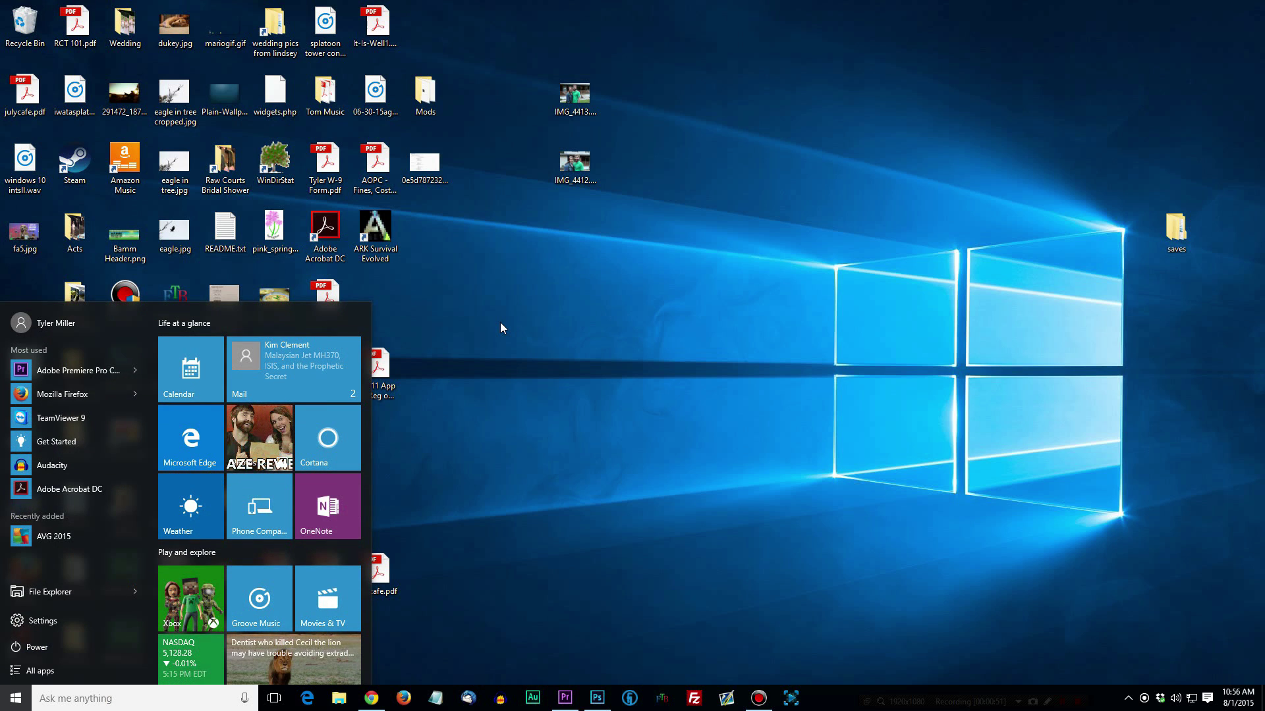
key("super")
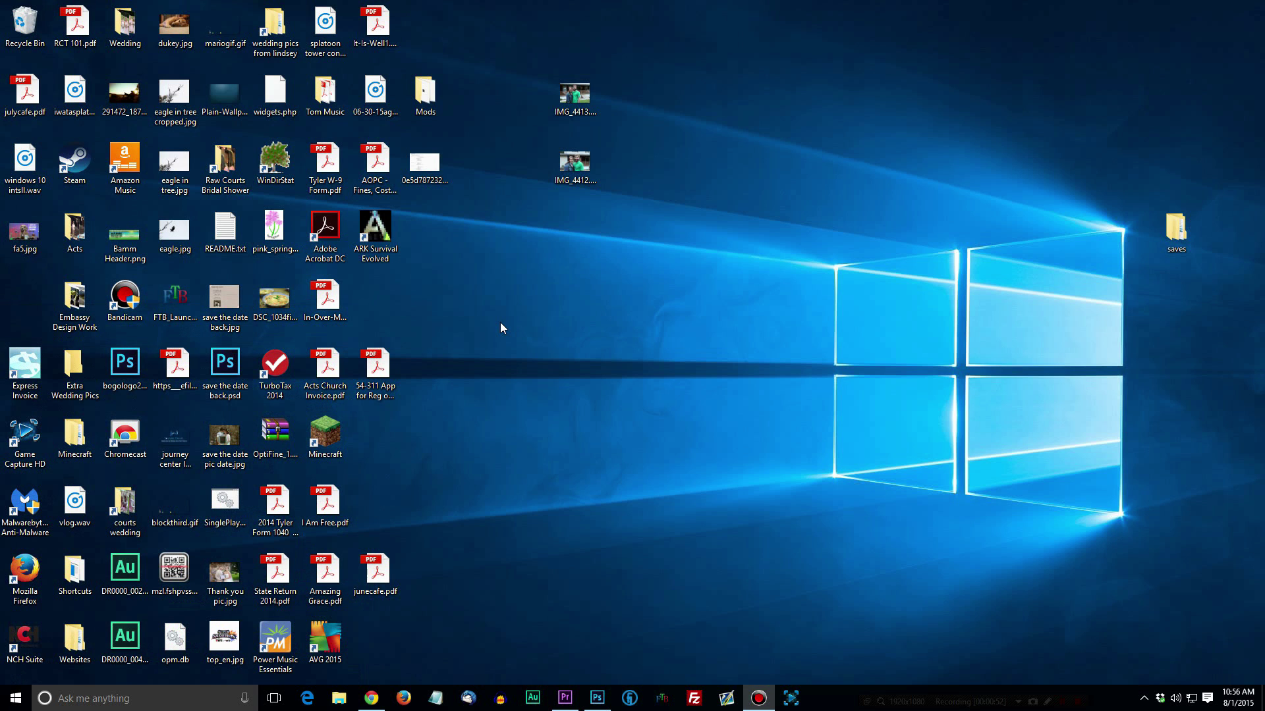
Start a Cortana voice query with Win+C, then dismiss the listening panel
key("super+c")
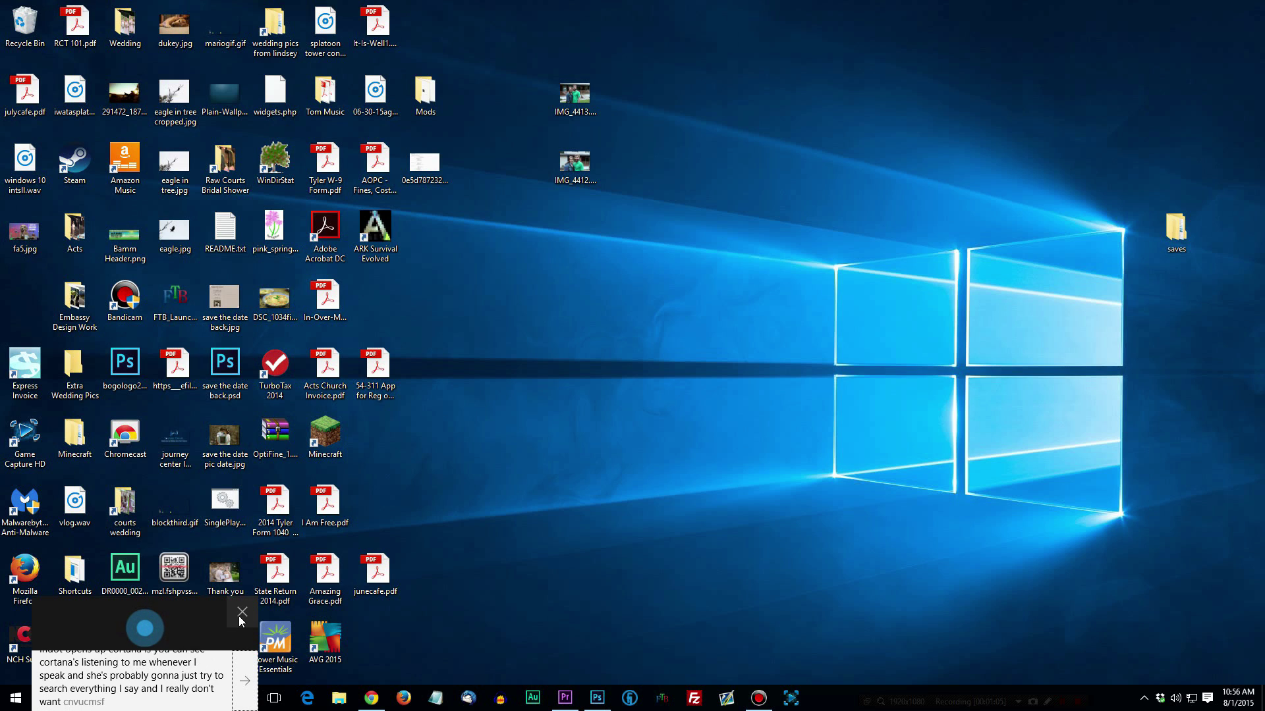
left_click(242, 613)
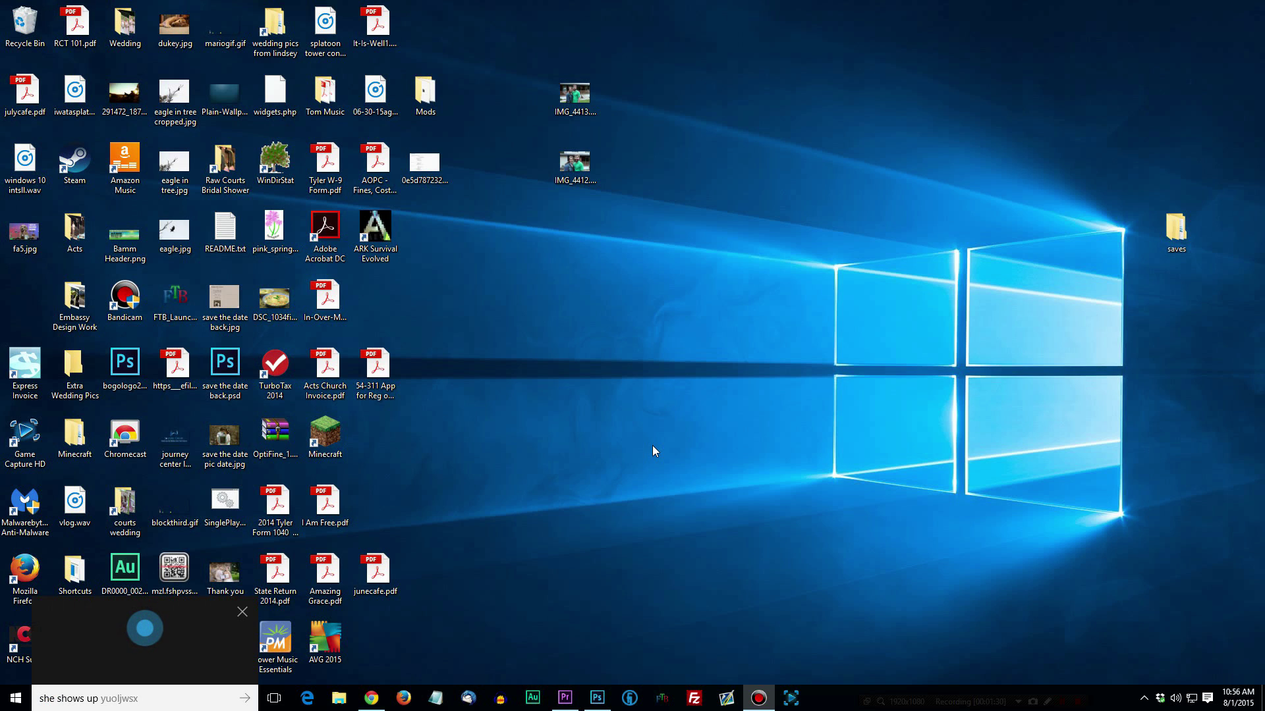
left_click(242, 613)
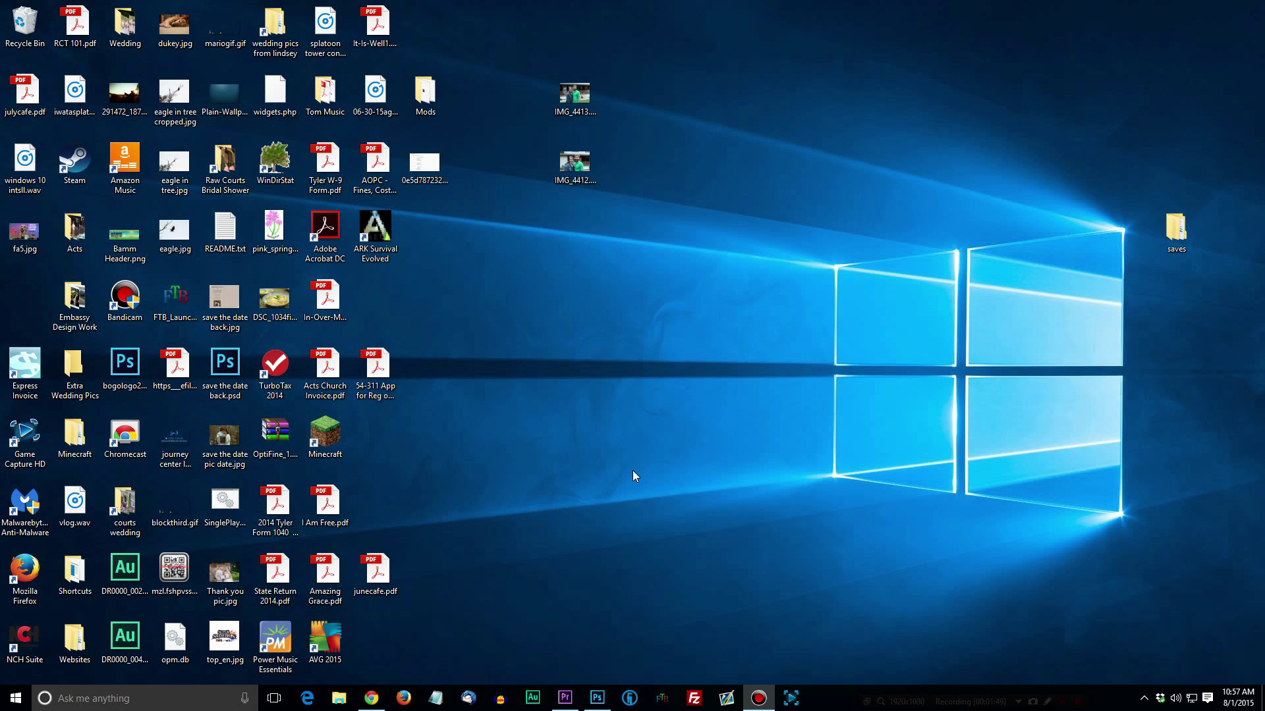
In Task View, switch to Desktop 2 and add several new virtual desktops
key("super+Tab")
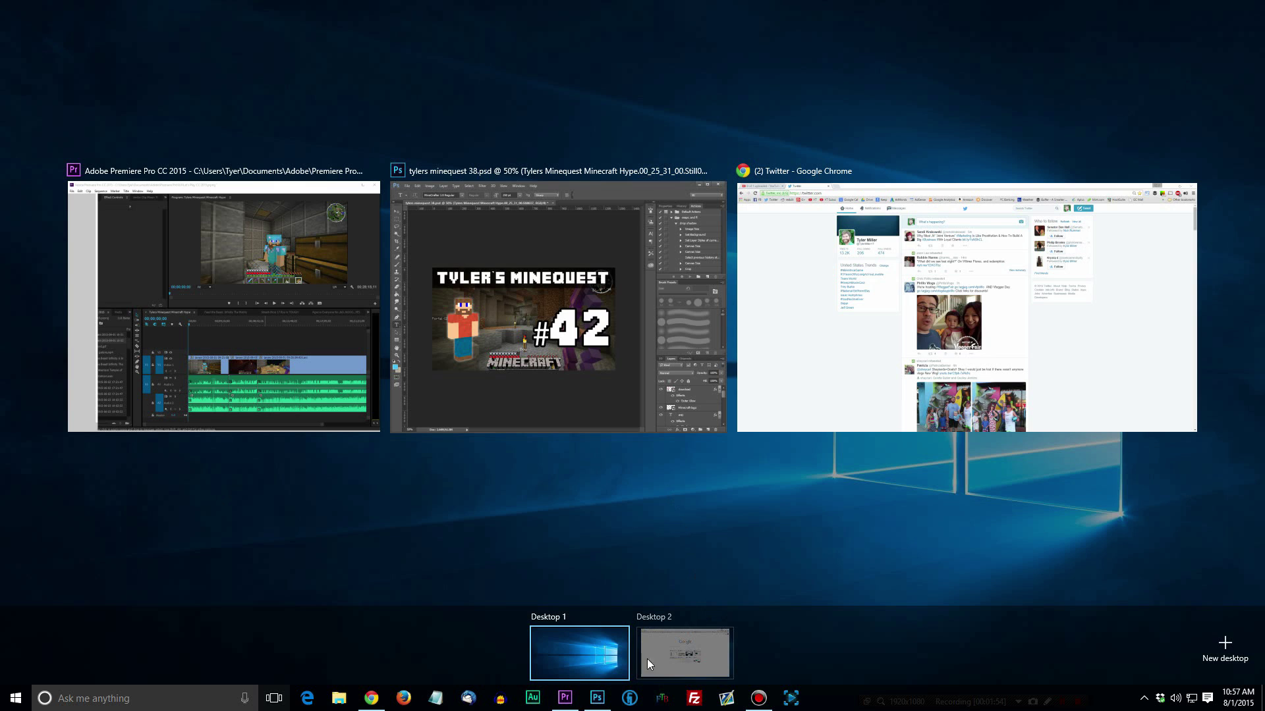
mouse_move(692, 661)
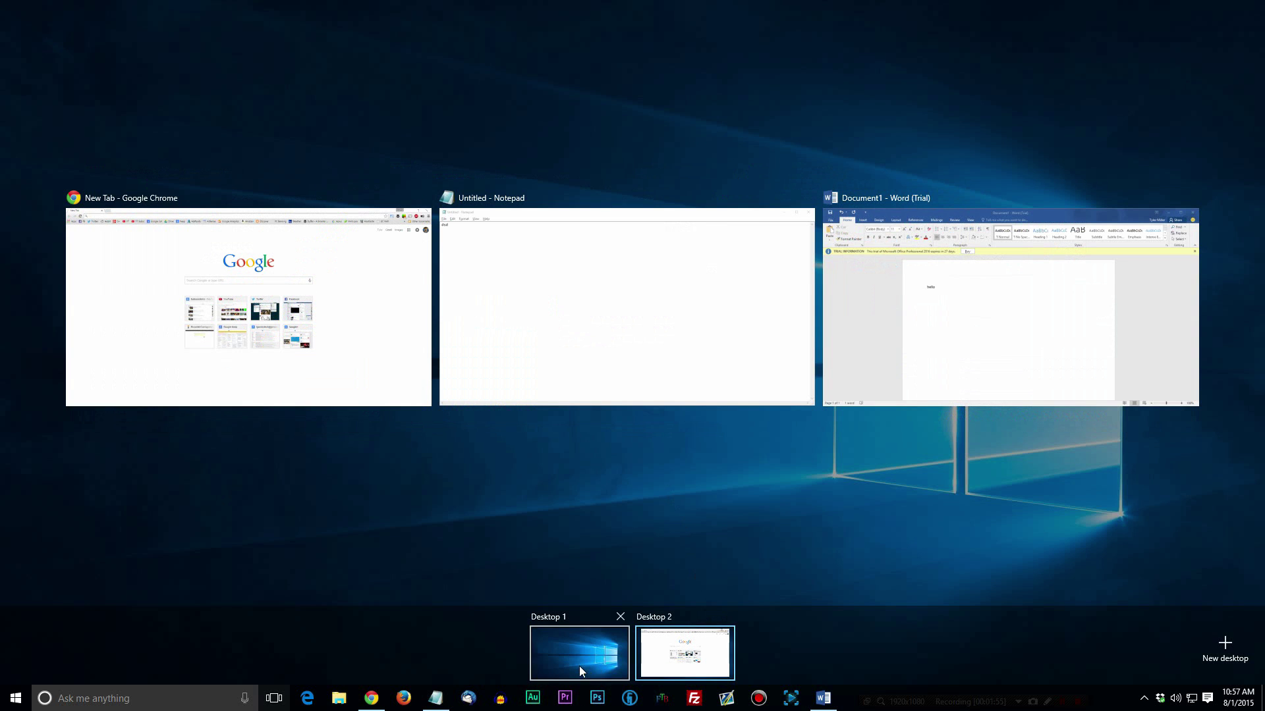
mouse_move(579, 666)
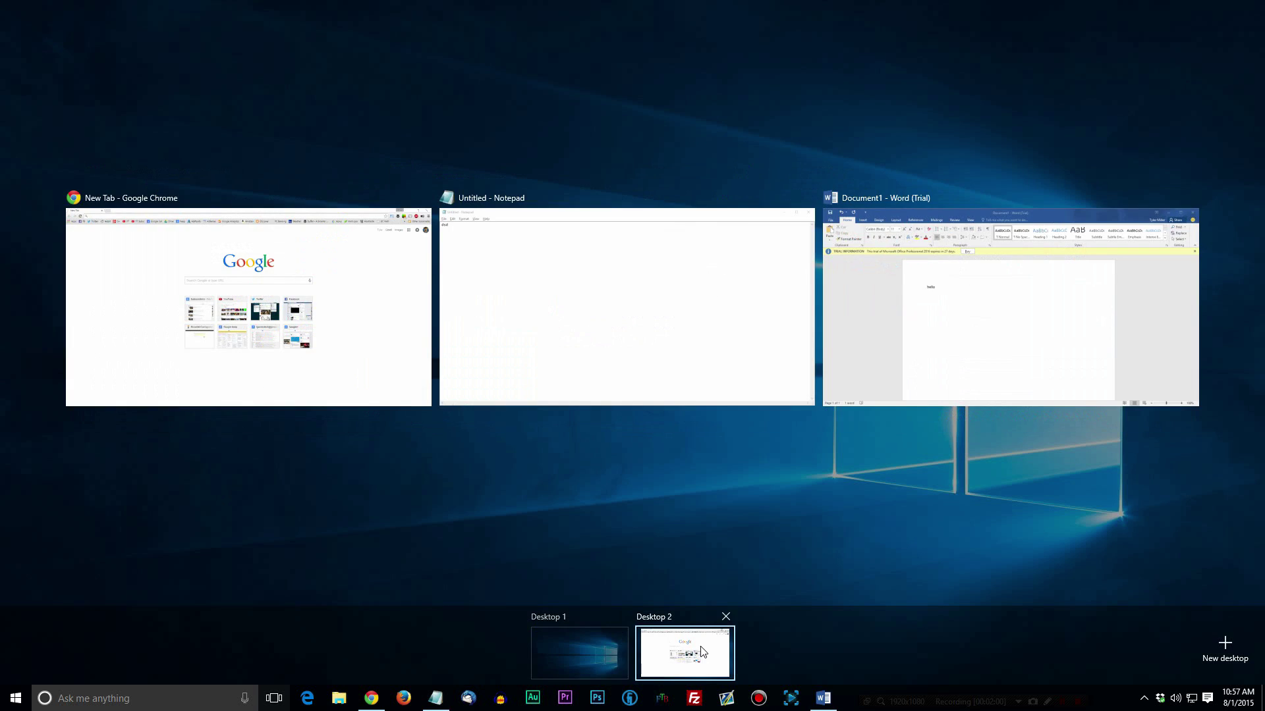
left_click(685, 652)
left_click(1227, 653)
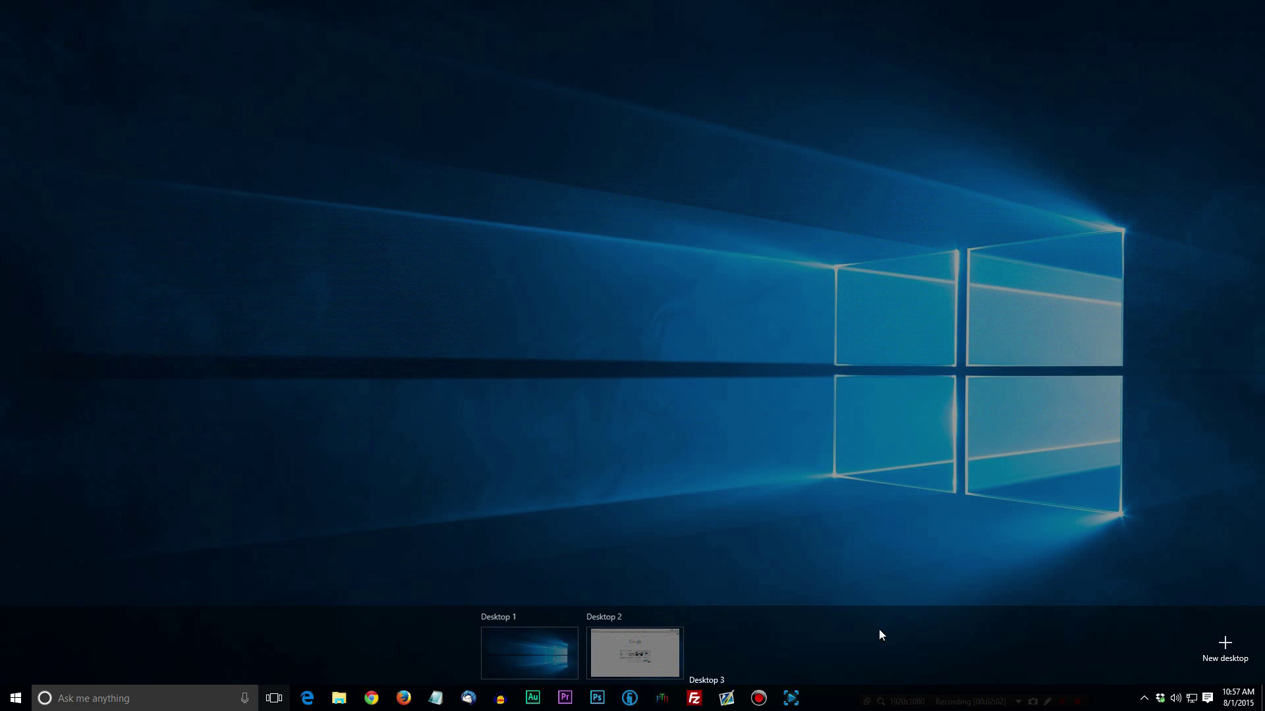
left_click(1224, 652)
left_click(1224, 652)
left_click(1224, 652)
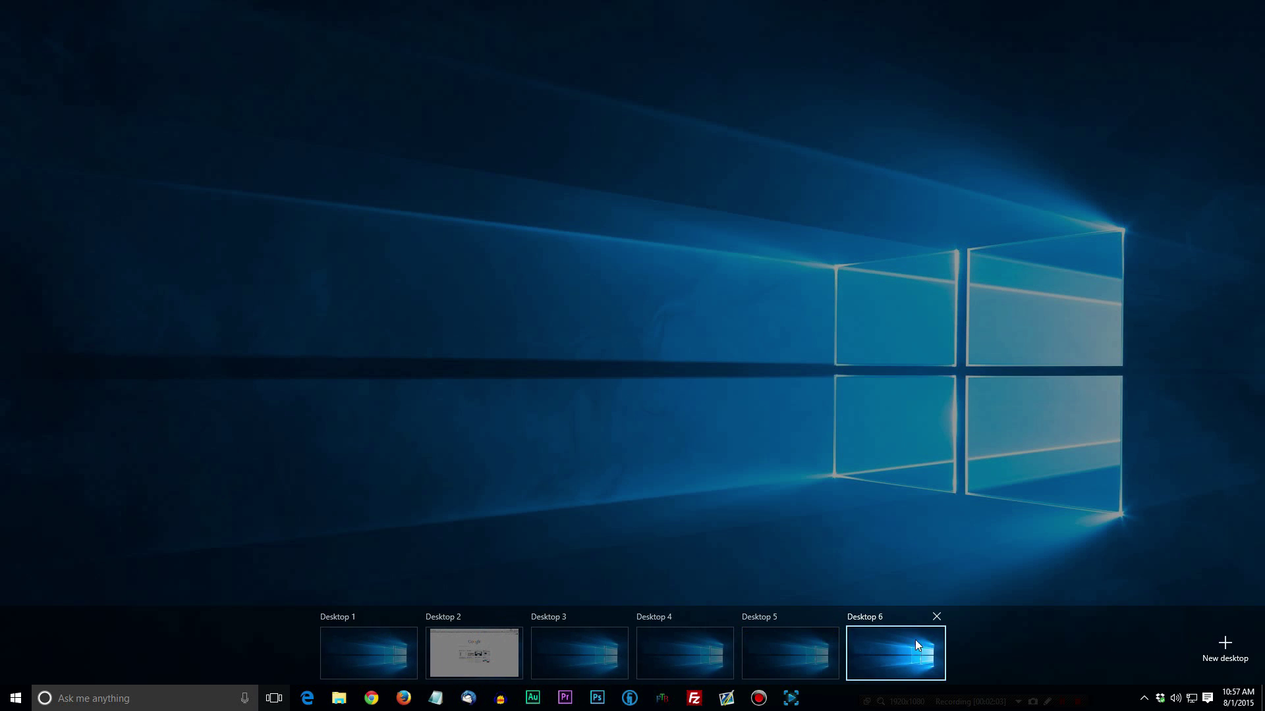
Remove Desktops 6, 5 and 4, then return to Desktop 1
left_click(937, 617)
left_click(886, 618)
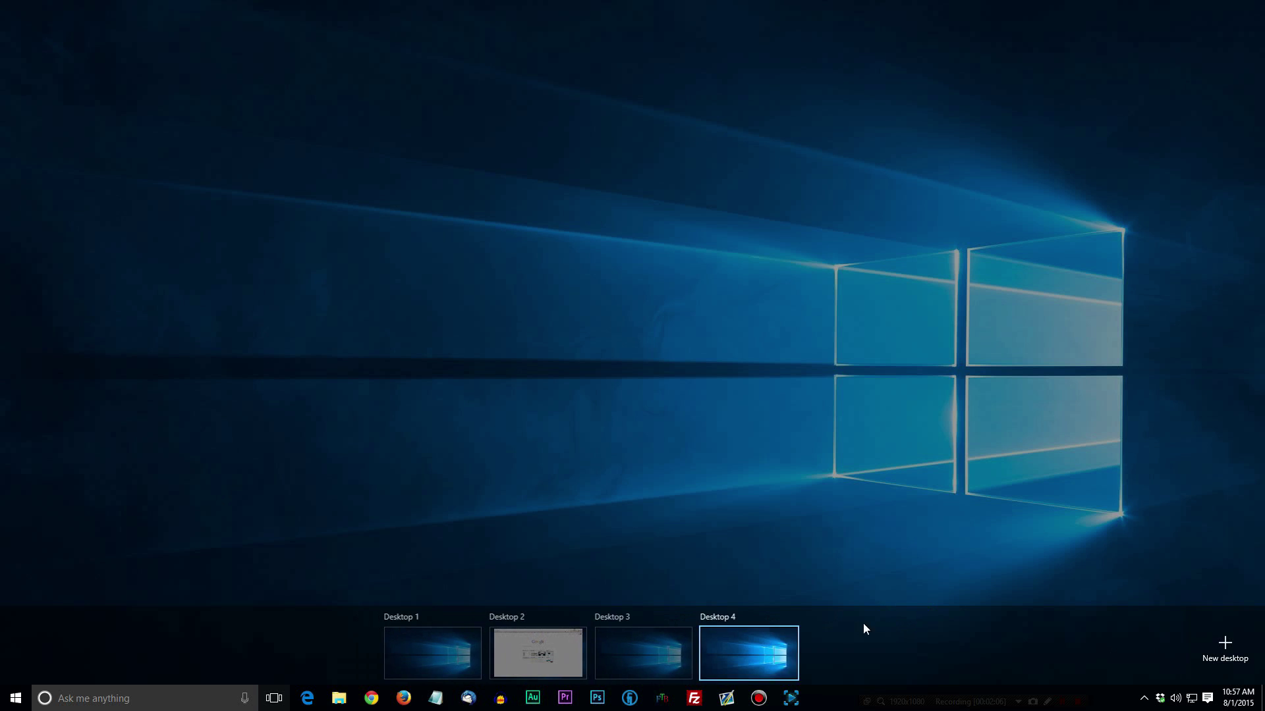
left_click(831, 618)
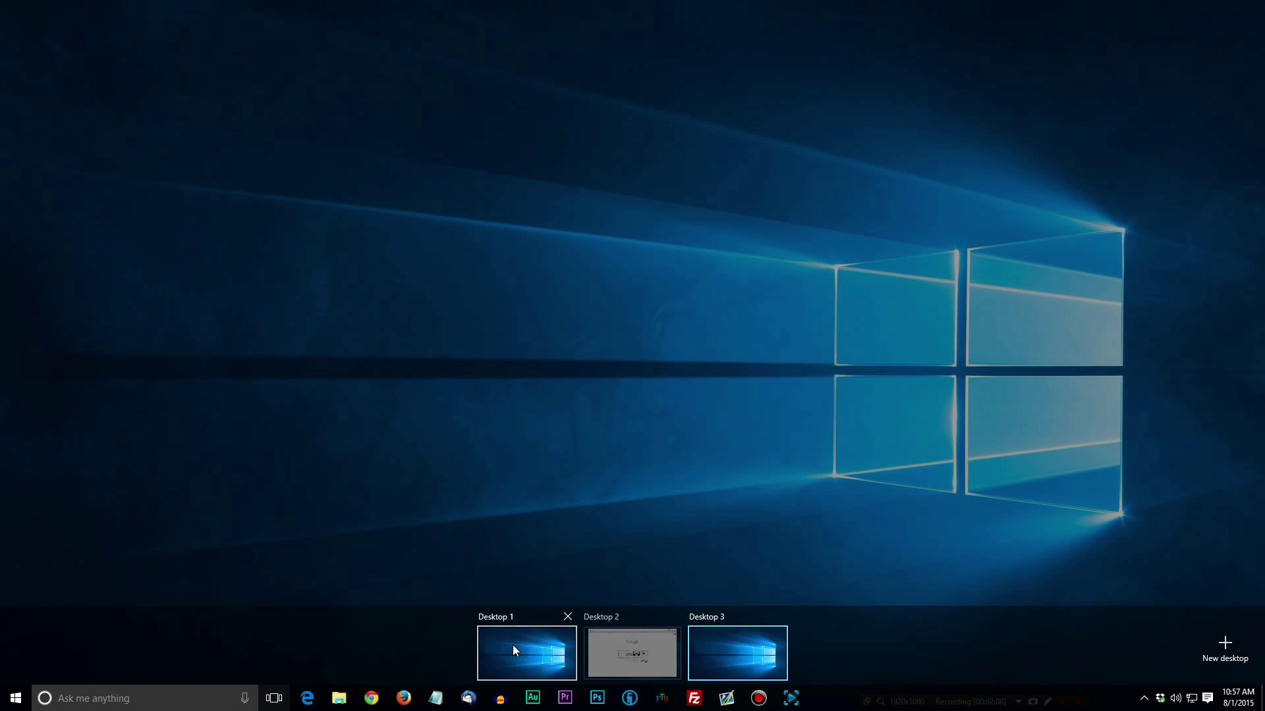
mouse_move(513, 648)
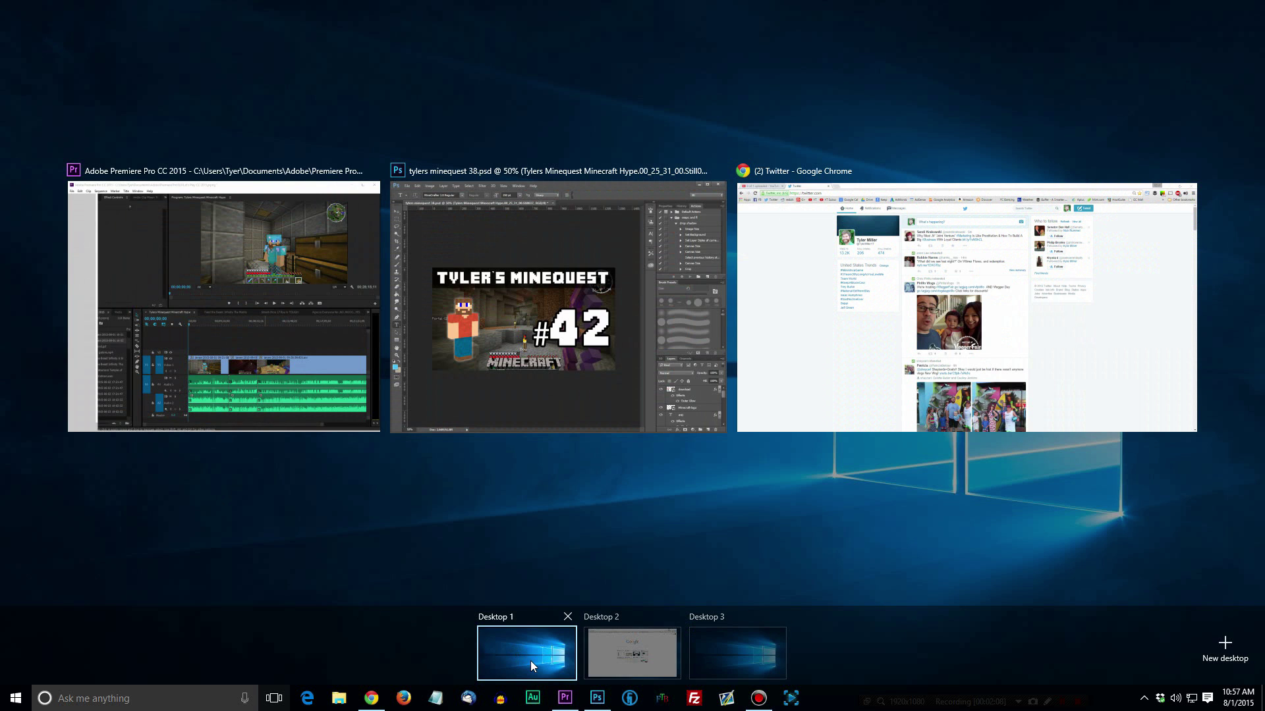
left_click(531, 662)
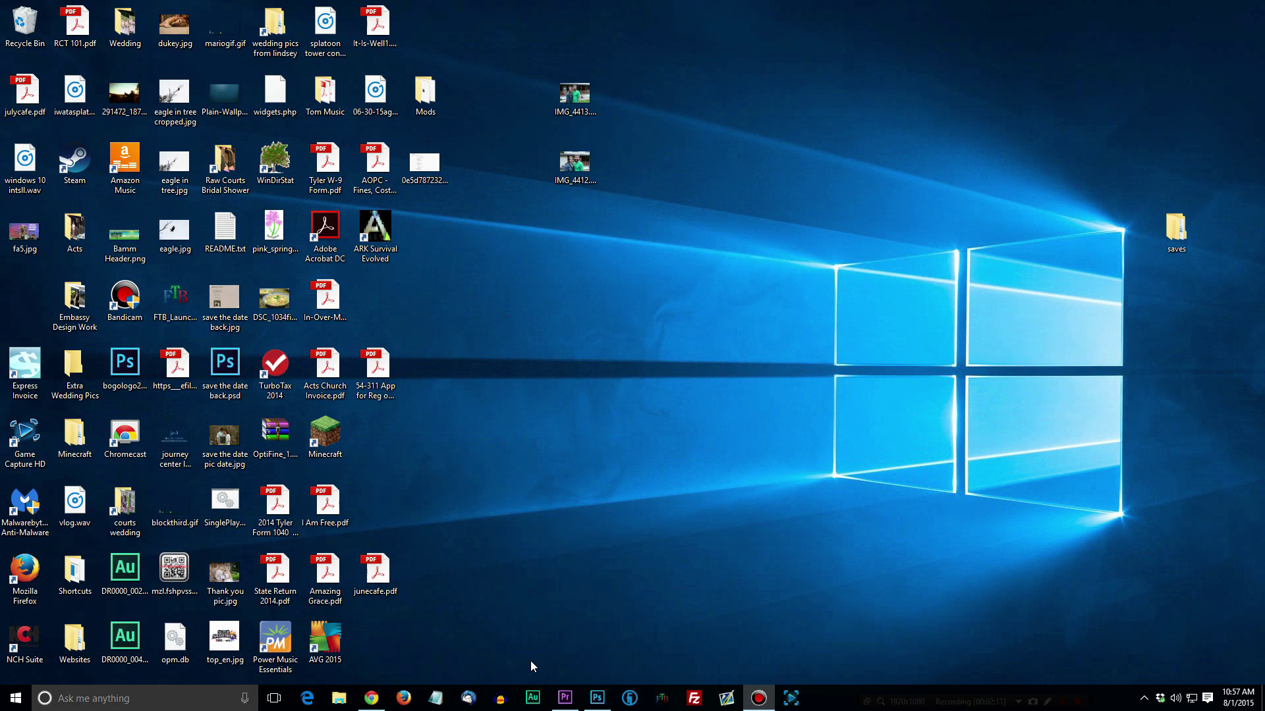
Move the Premiere Pro project window right to uncover the desktop icons, then switch to Desktop 2
left_click(569, 703)
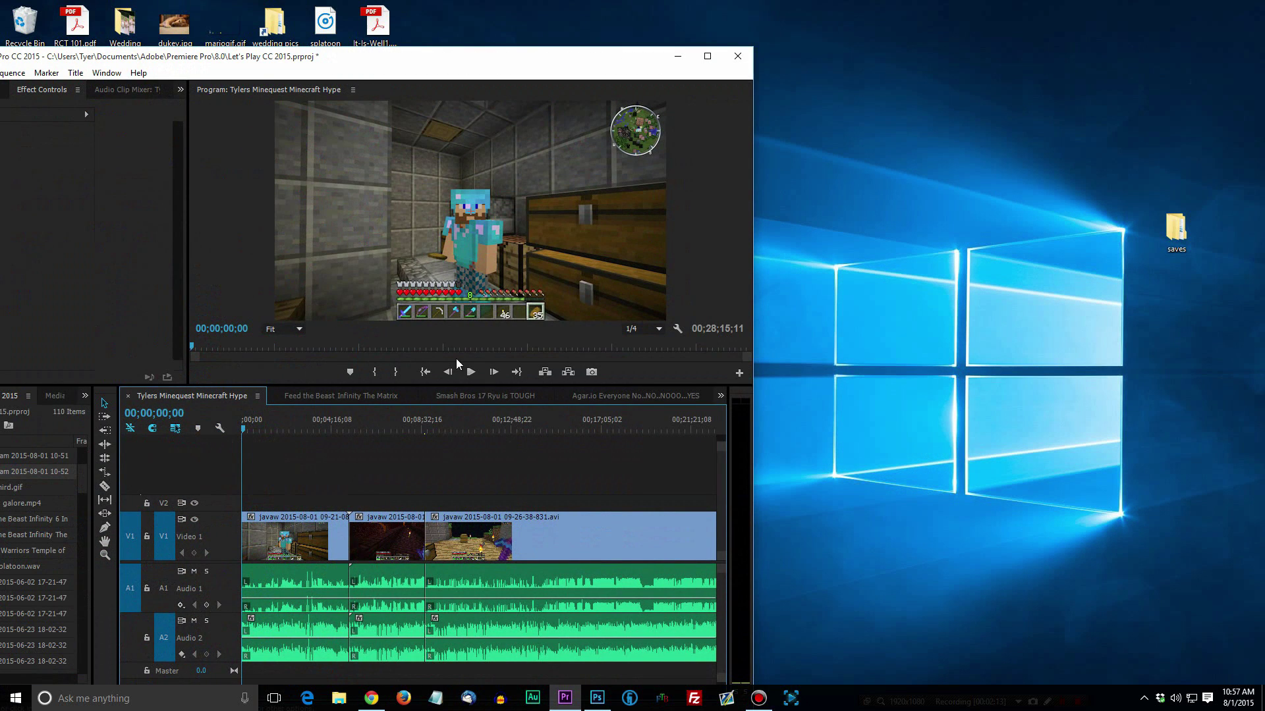
left_click_drag(367, 66, 554, 69)
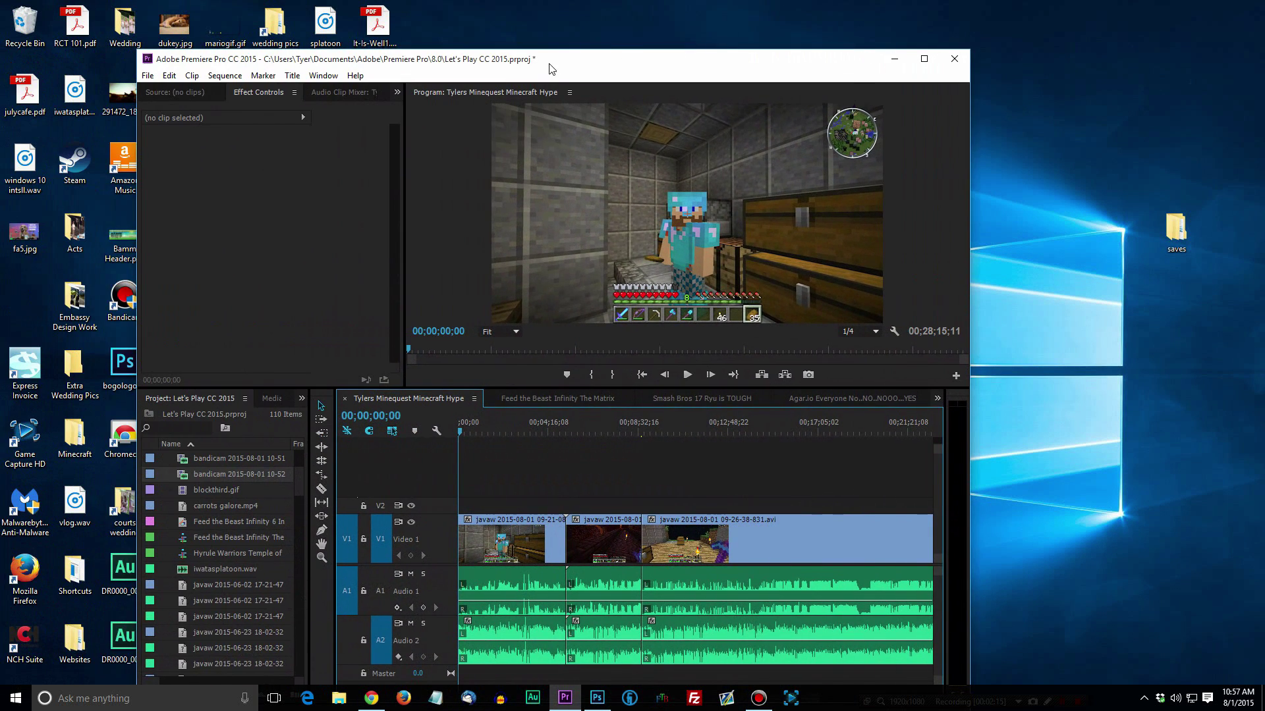
key("super+Tab")
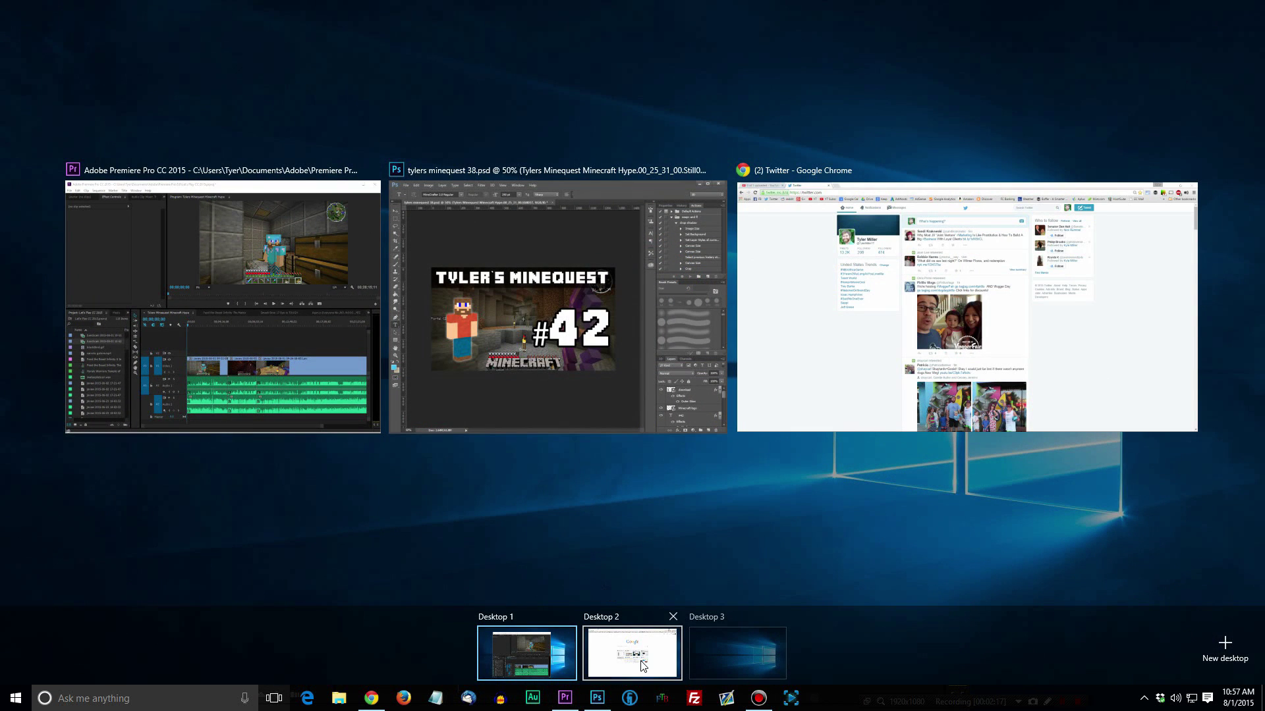
left_click(635, 643)
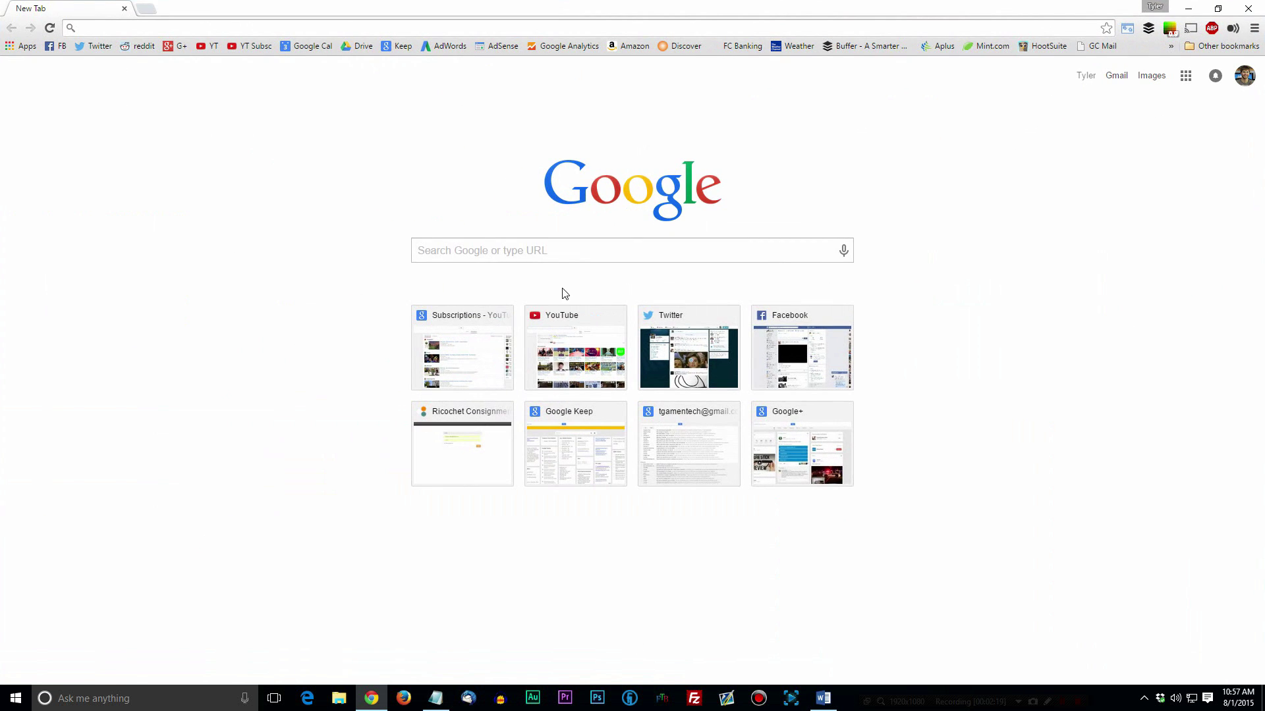
Switch from the Premiere Pro window to the Chrome window showing Twitter
left_click(563, 701)
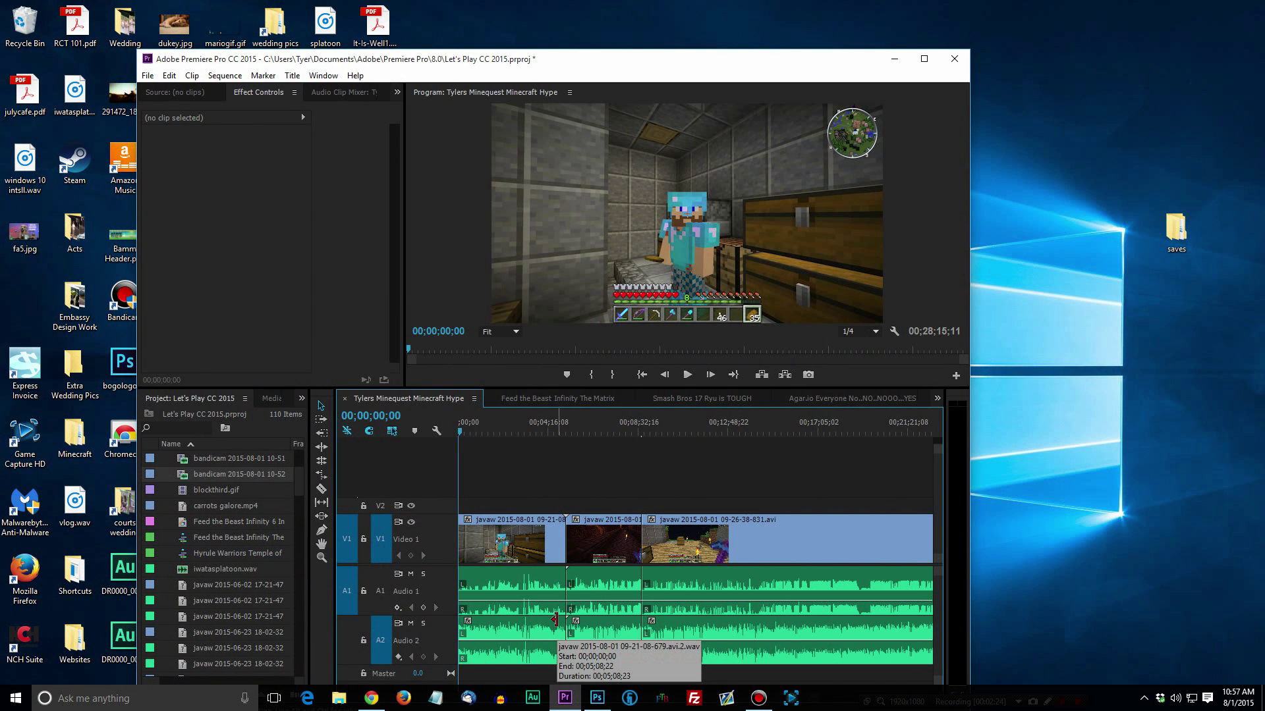
mouse_move(579, 698)
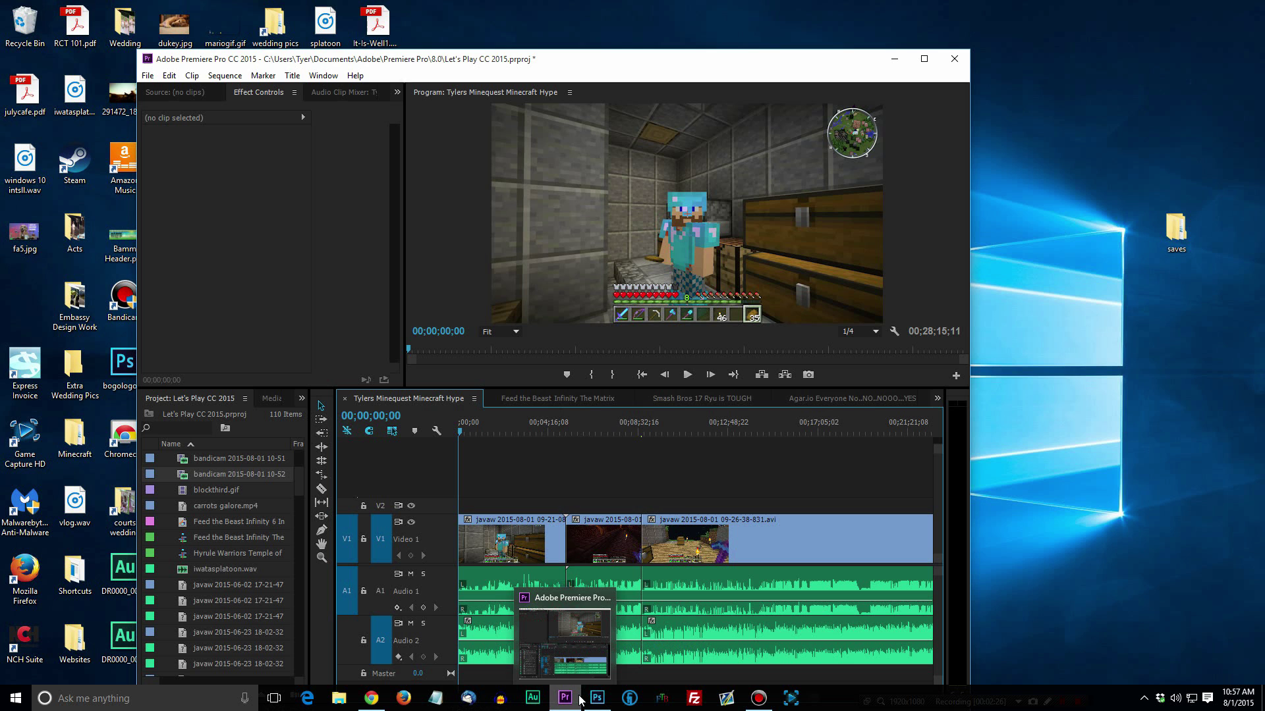
left_click(373, 699)
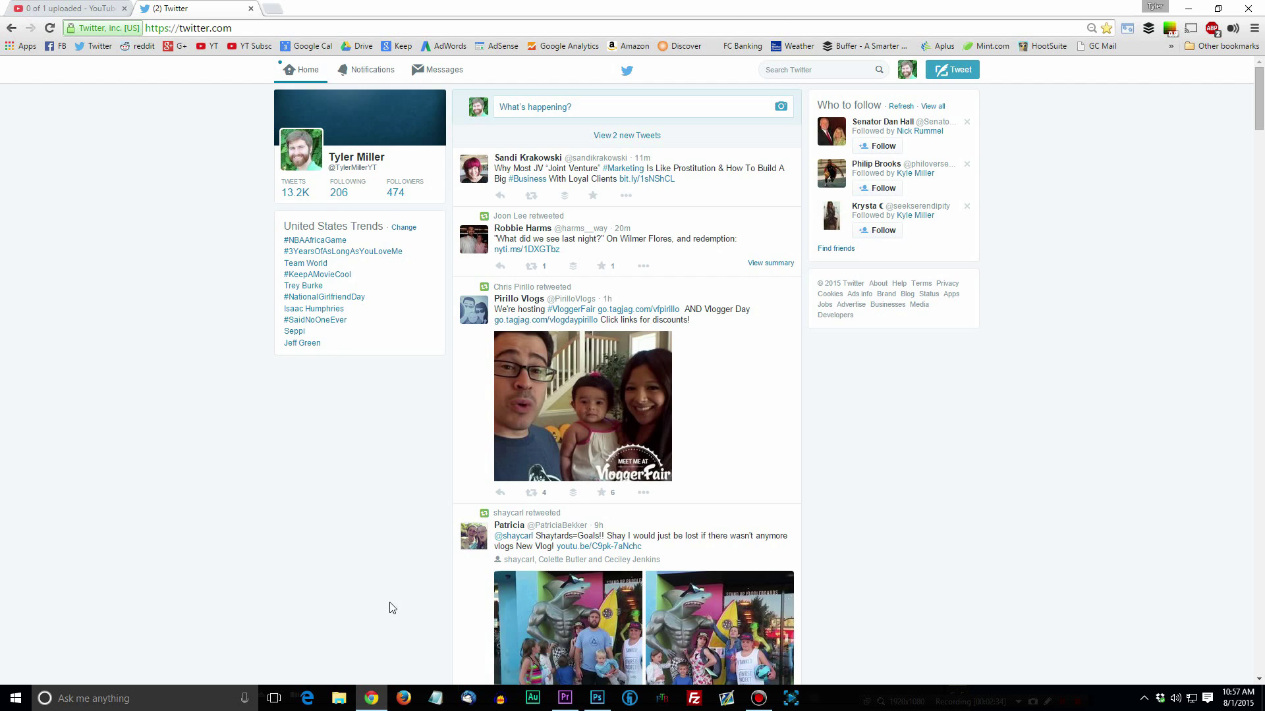
Switch to the empty Desktop 3 and open a new Chrome window there
key("super+Tab")
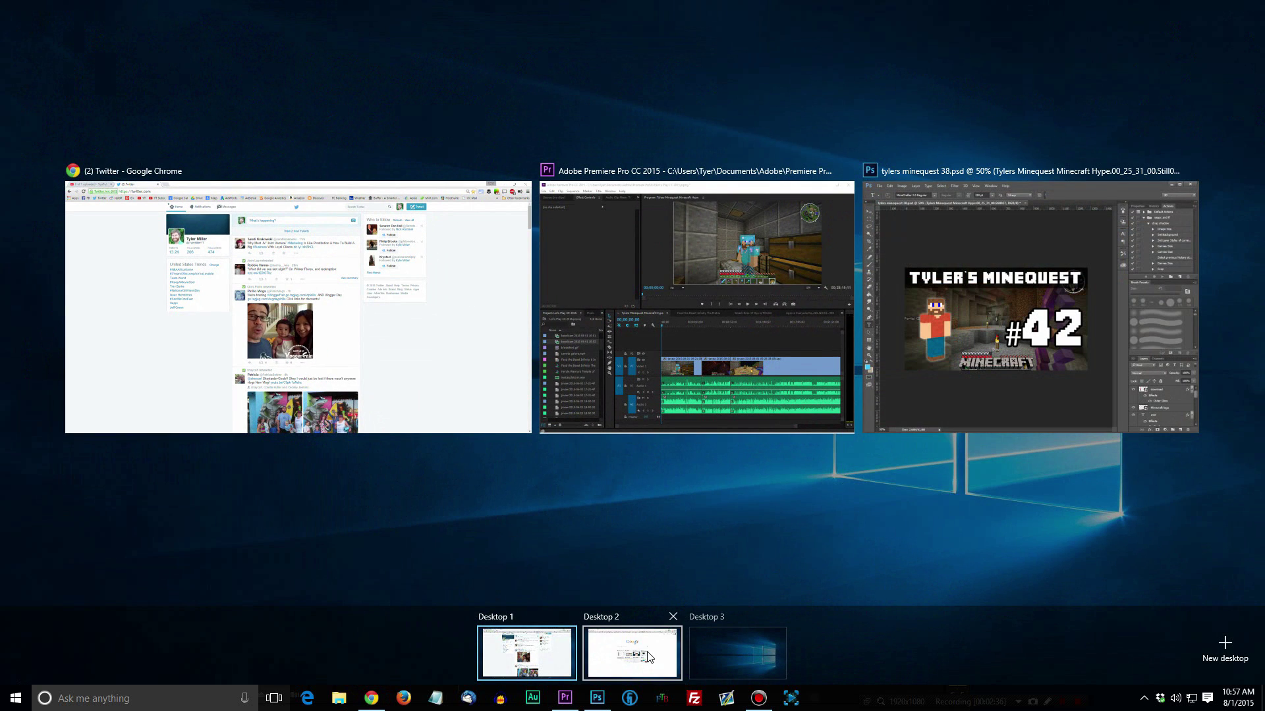
left_click(732, 652)
left_click(384, 701)
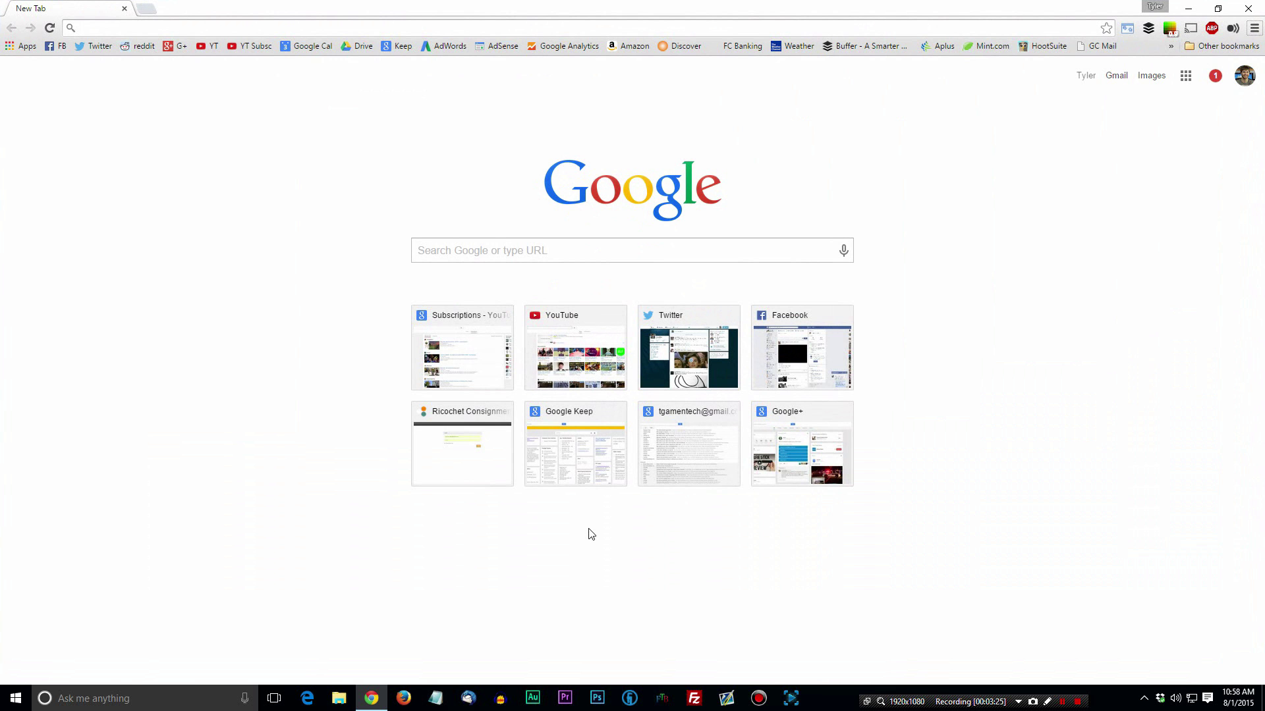
Return to Desktop 1, where Chrome shows the Twitter page
key("super+Tab")
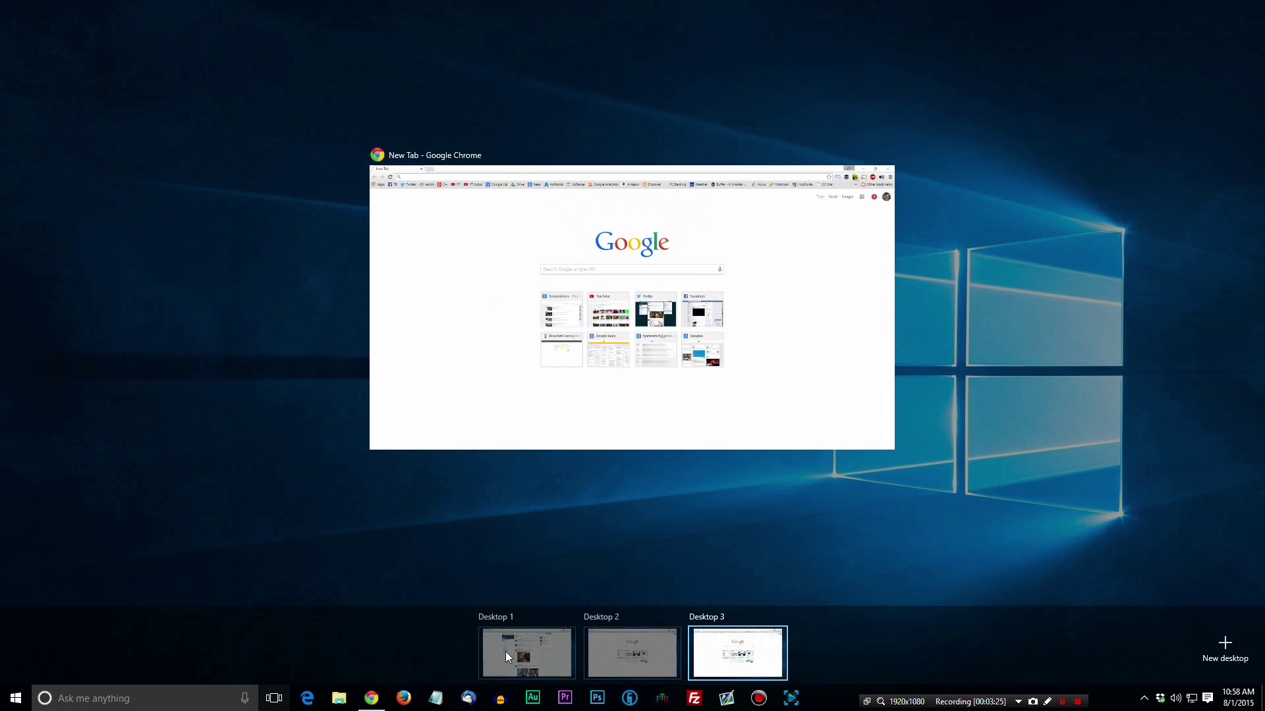
left_click(504, 651)
mouse_move(525, 540)
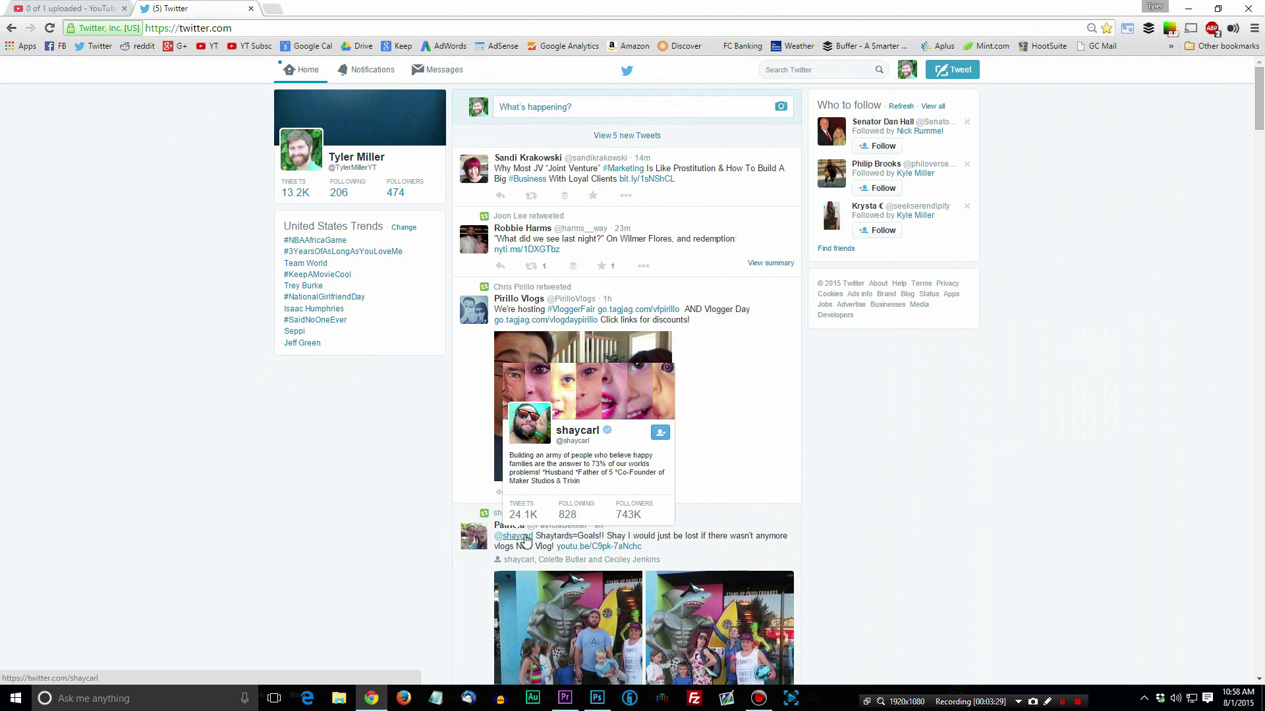
Alt+Tab through Bandicam and Photoshop back to Chrome, then show the desktop with Win+D
key("alt+Tab")
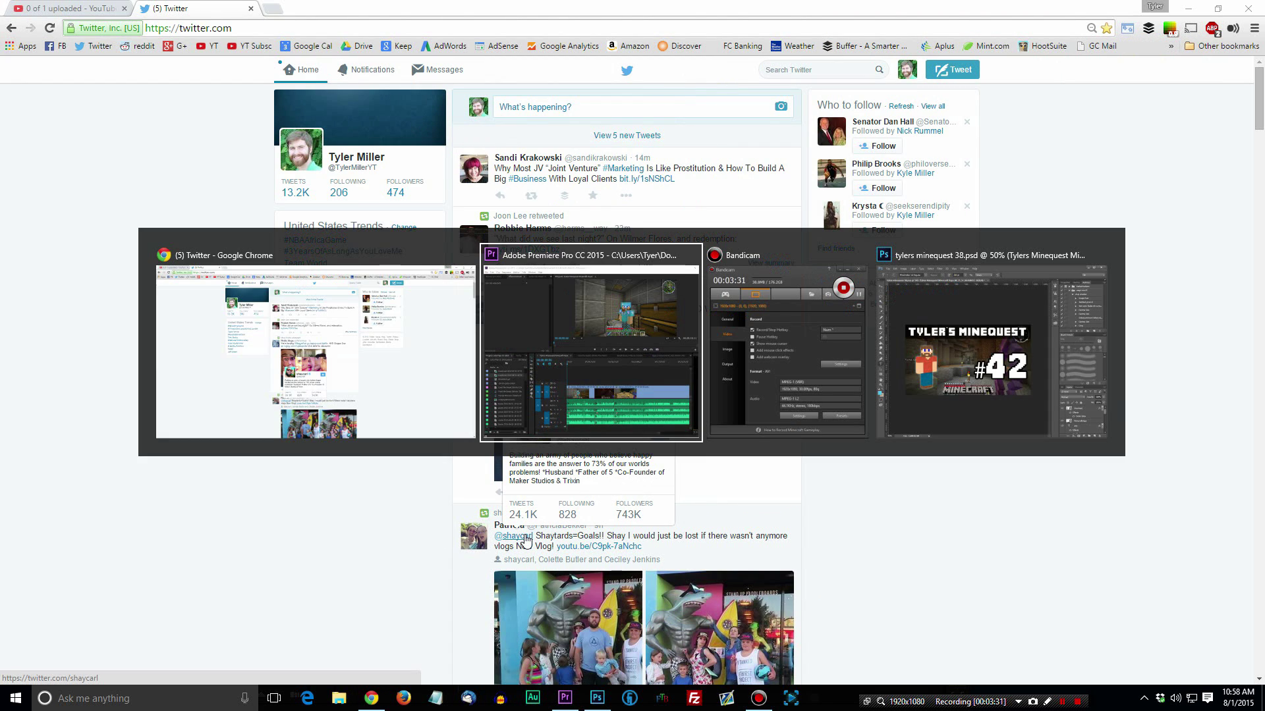
key("alt+Tab")
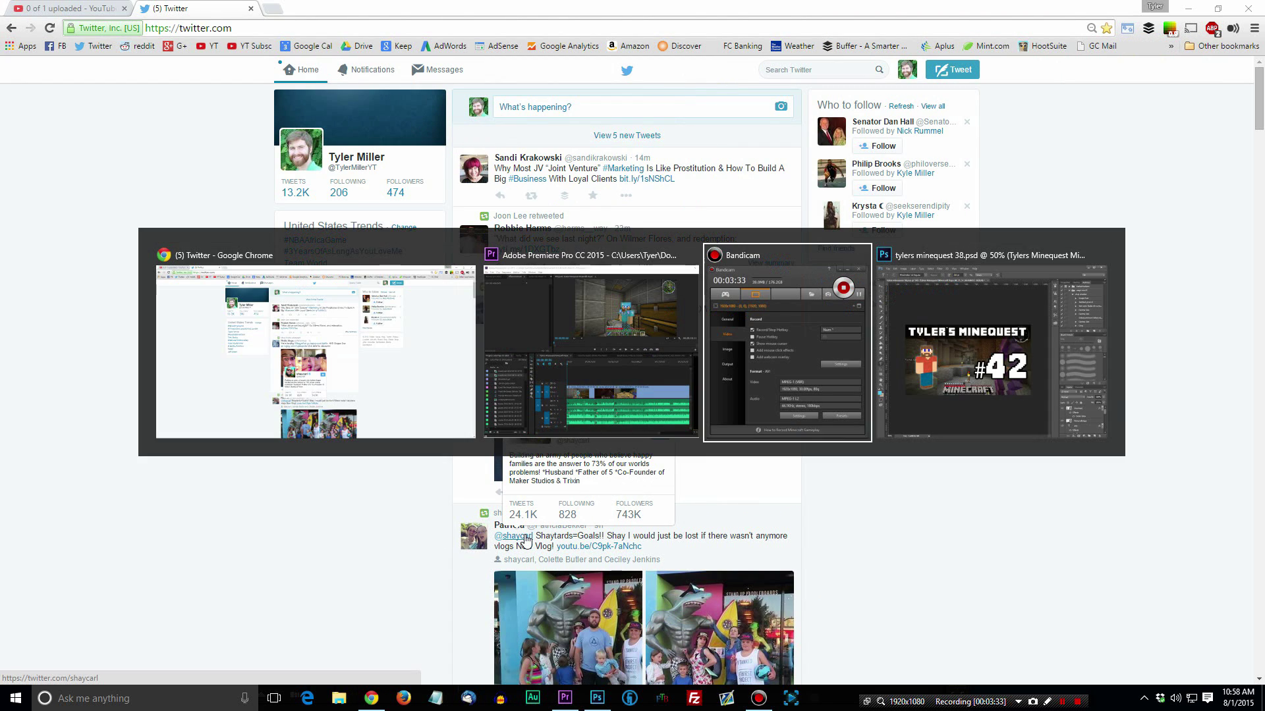
key("alt+Tab")
key("alt+Tab")
key("alt+Tab")
key("alt+Tab")
key("alt+Tab")
key("alt+Tab")
key("alt+Tab")
key("alt+Tab")
key("alt+Tab")
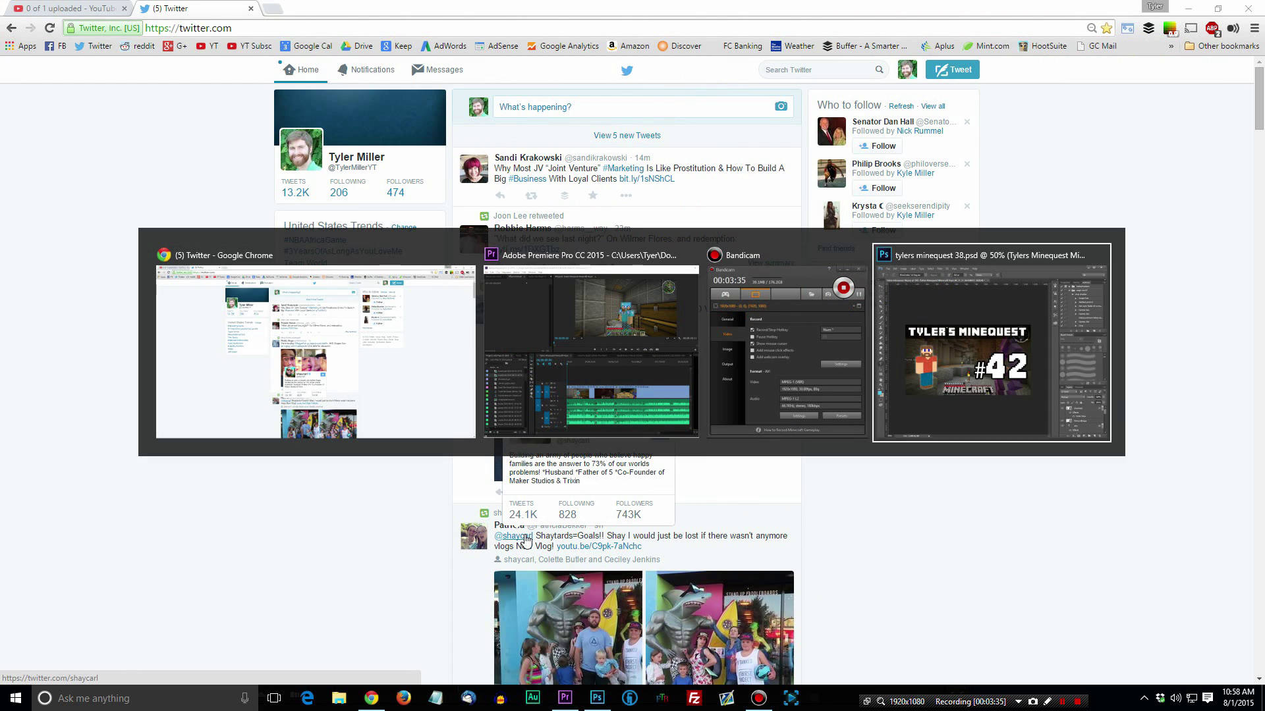
key("alt+Tab")
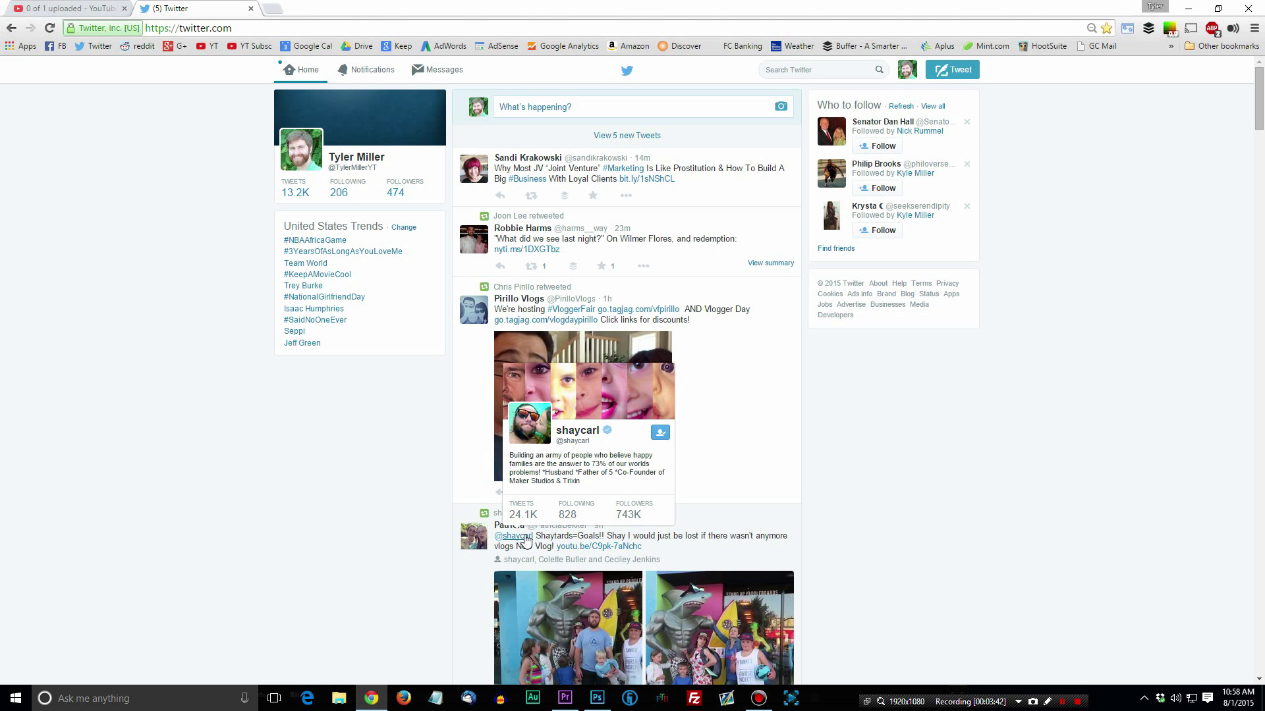
key("super+d")
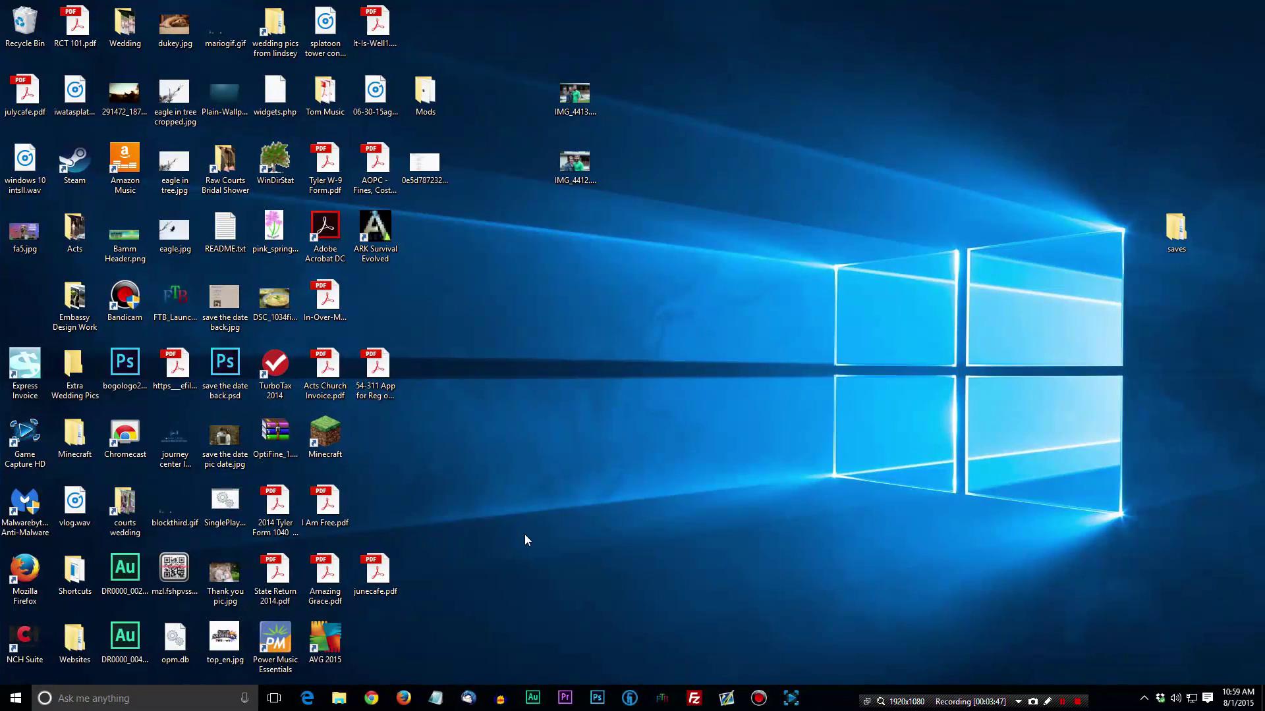
Close virtual Desktops 5, 4 and 3
key("super+Tab")
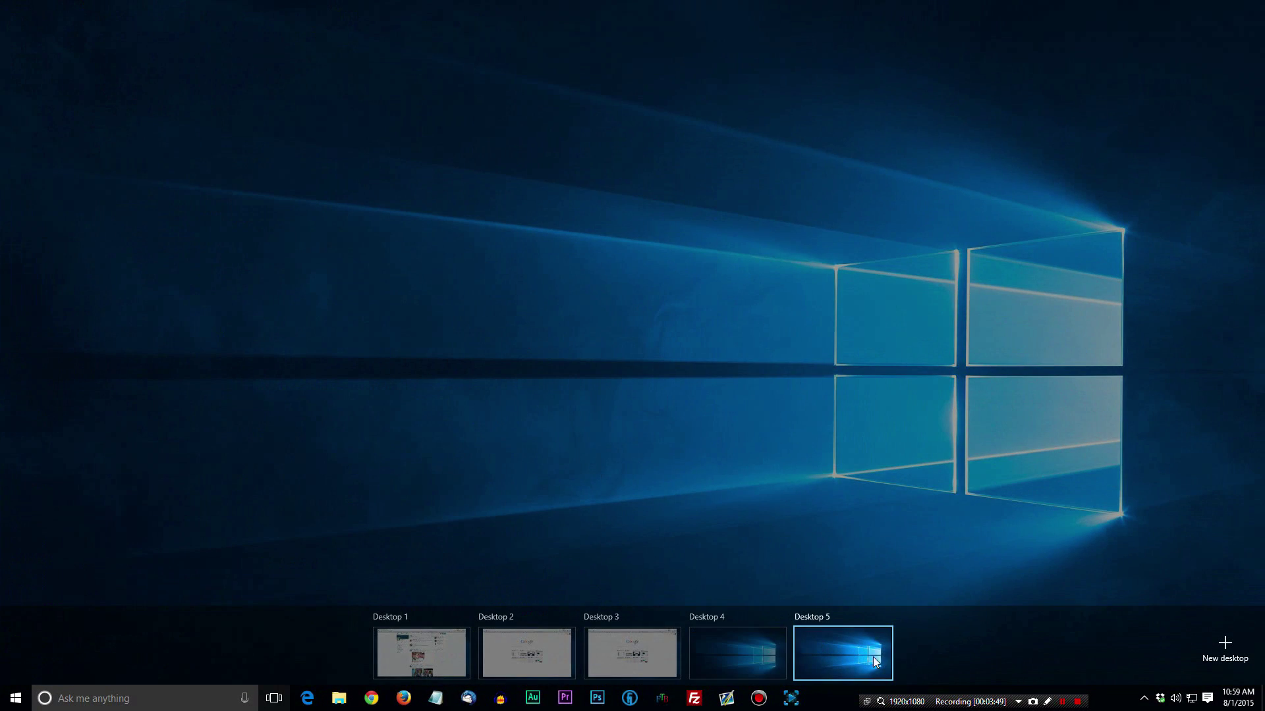
left_click(883, 617)
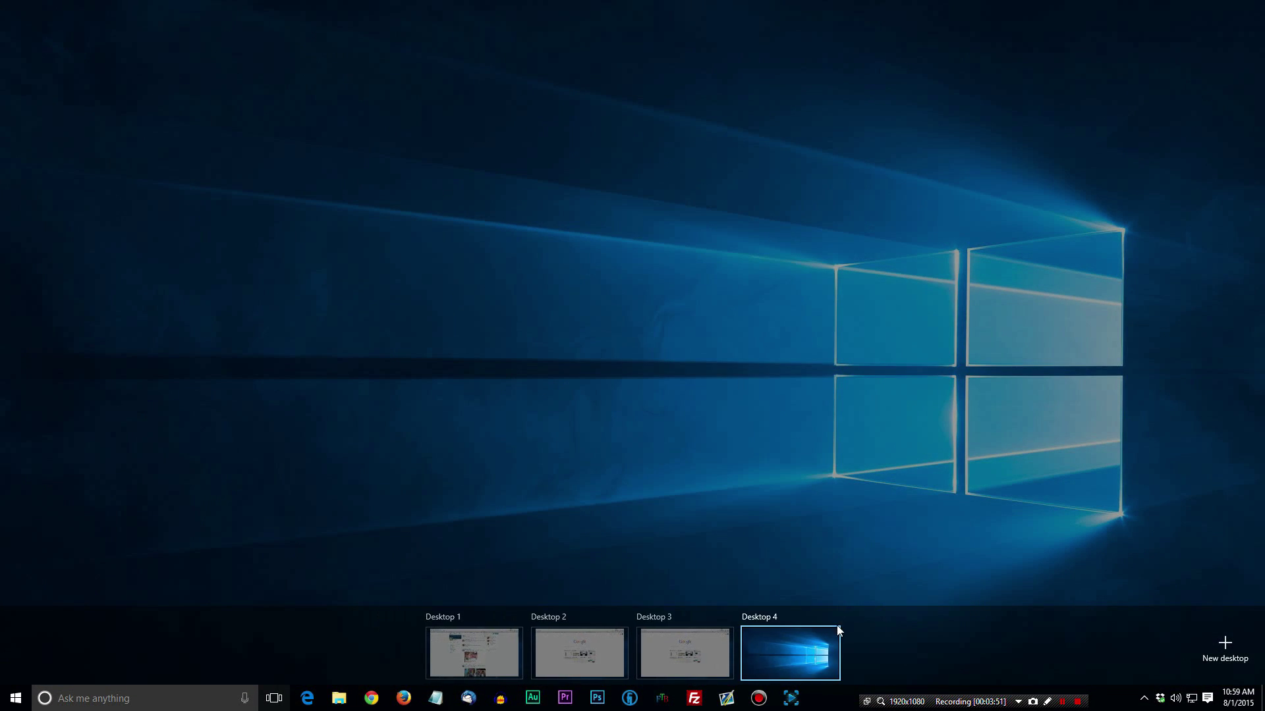
left_click(837, 618)
left_click(723, 531)
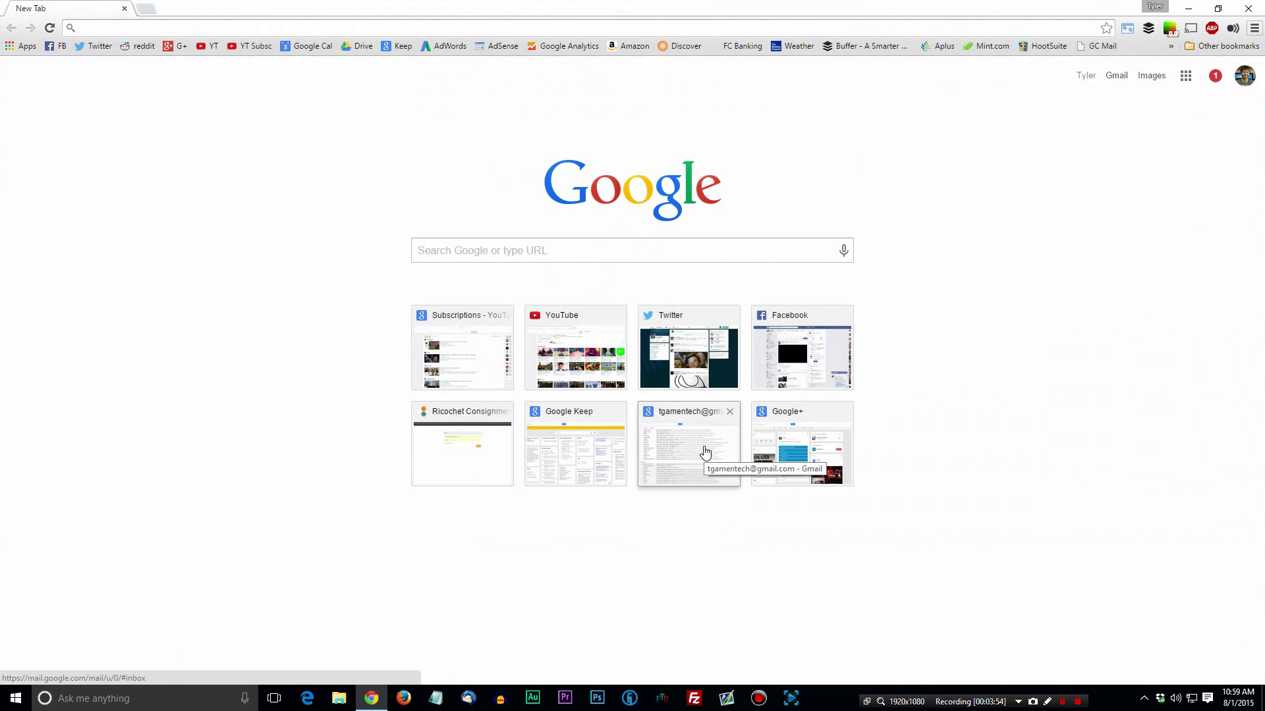
key("ctrl+super+F4")
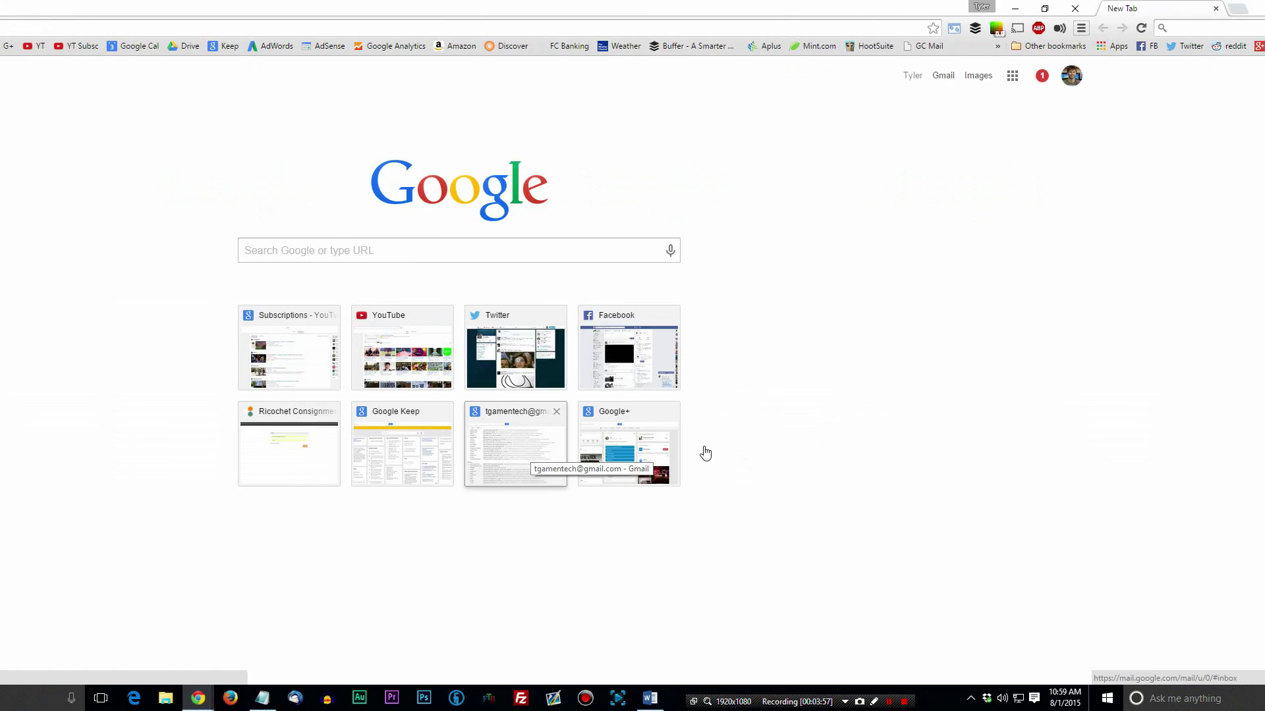
Switch to the Twitter window on Desktop 1, open a new browser window, then open Windows Settings
key("super+Tab")
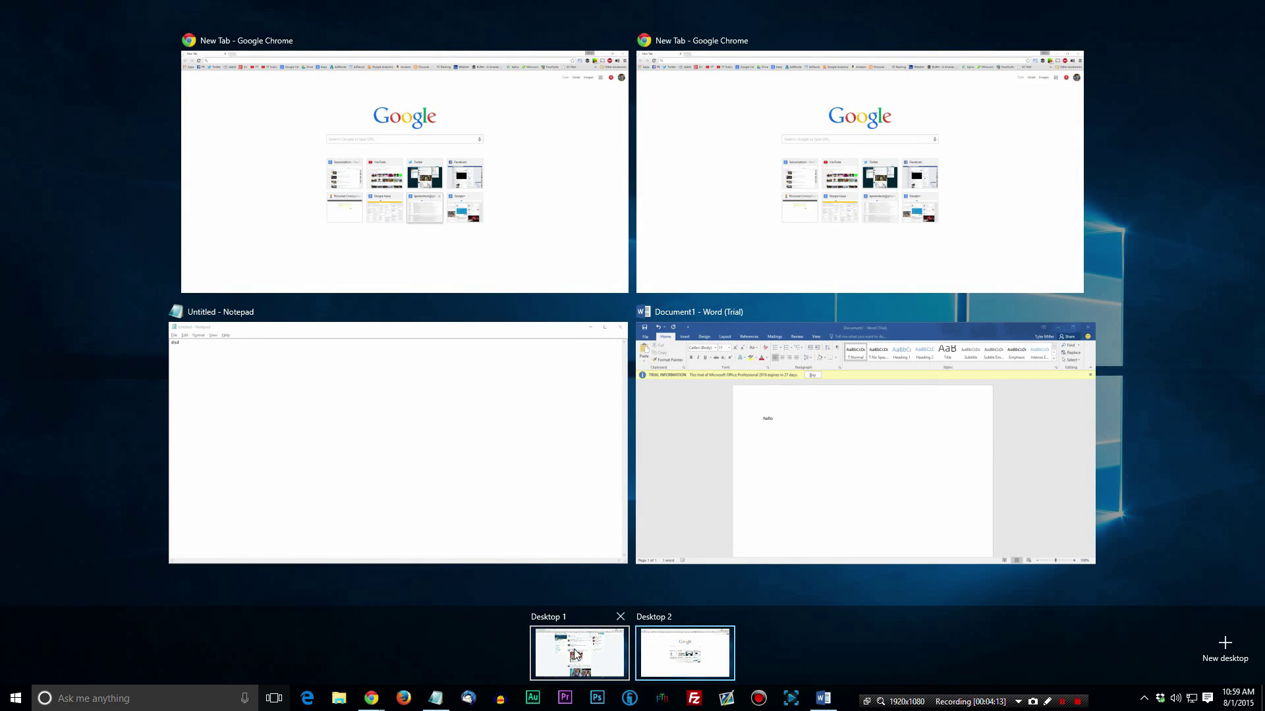
mouse_move(571, 649)
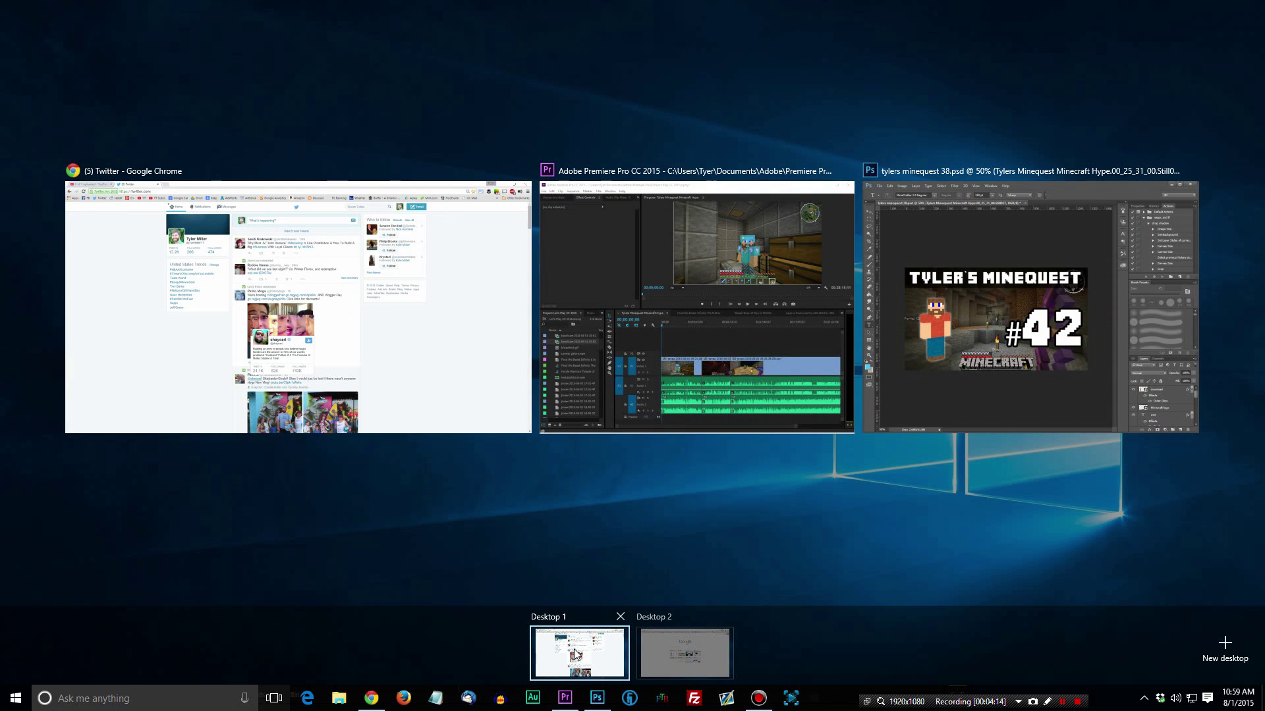
left_click(363, 390)
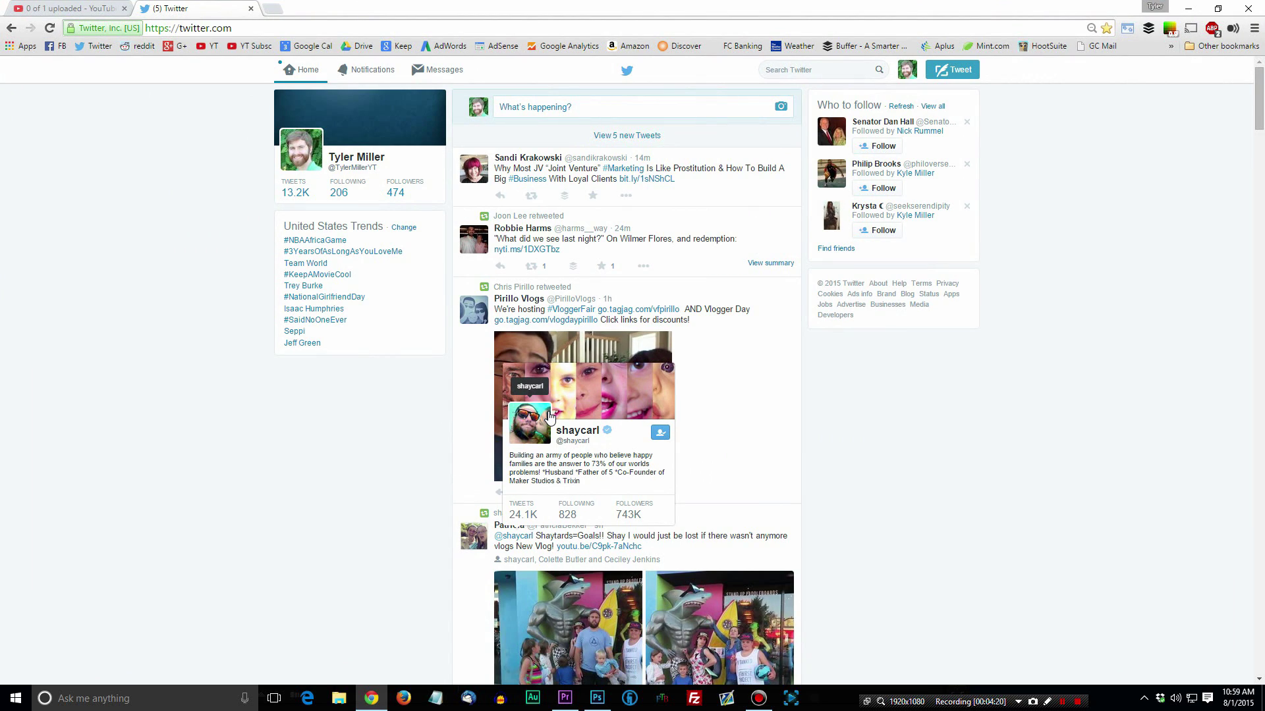
key("ctrl+n")
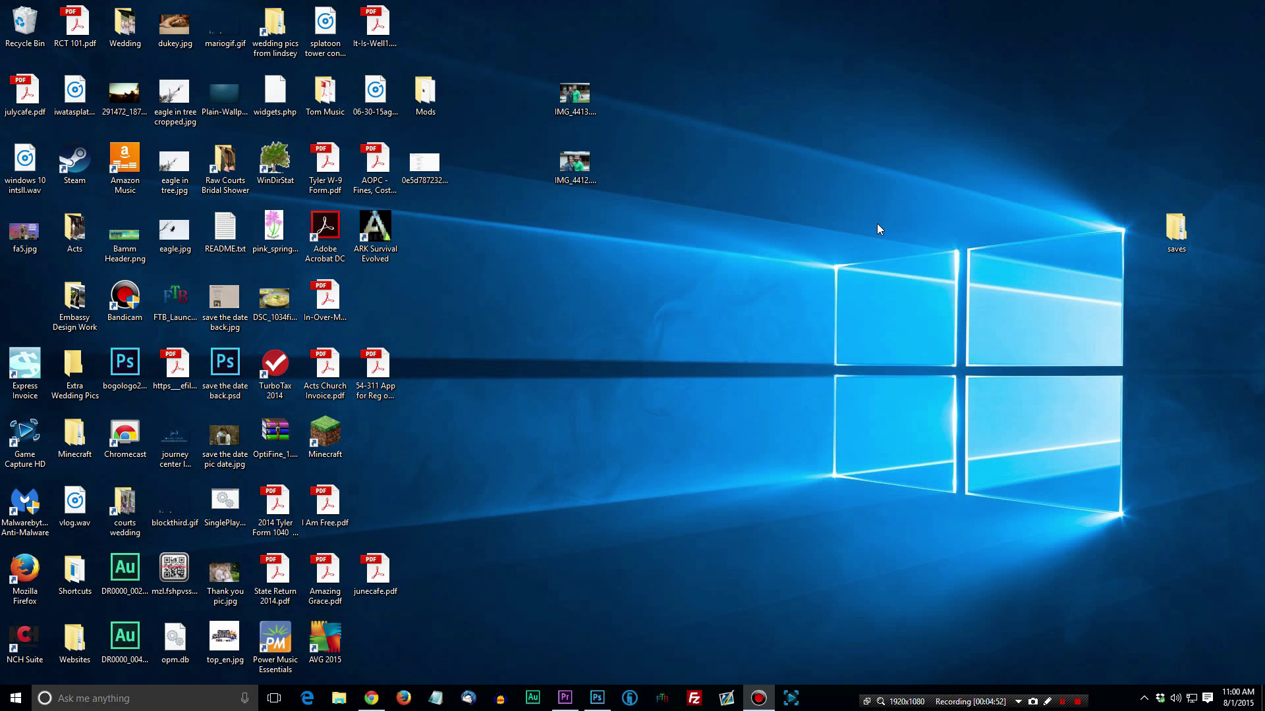
key("super+i")
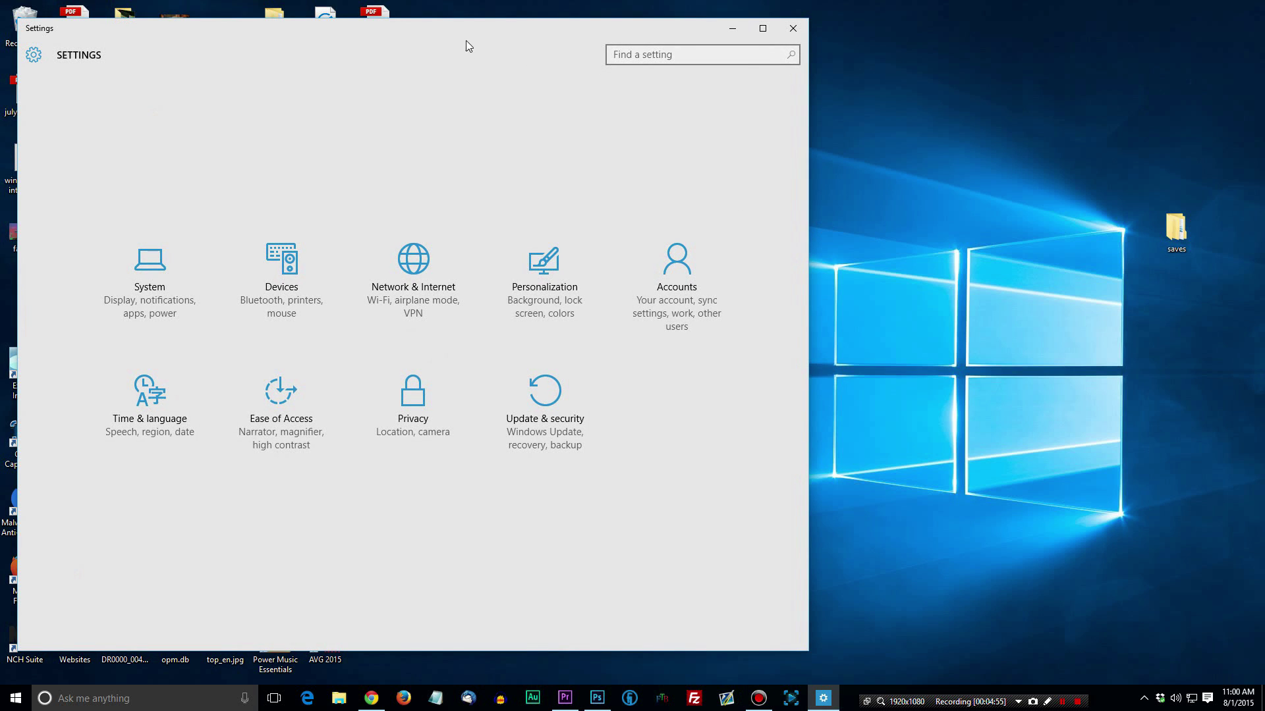
Move Settings to the right and open Control Panel by searching 'control' in Start
left_click_drag(498, 28, 707, 36)
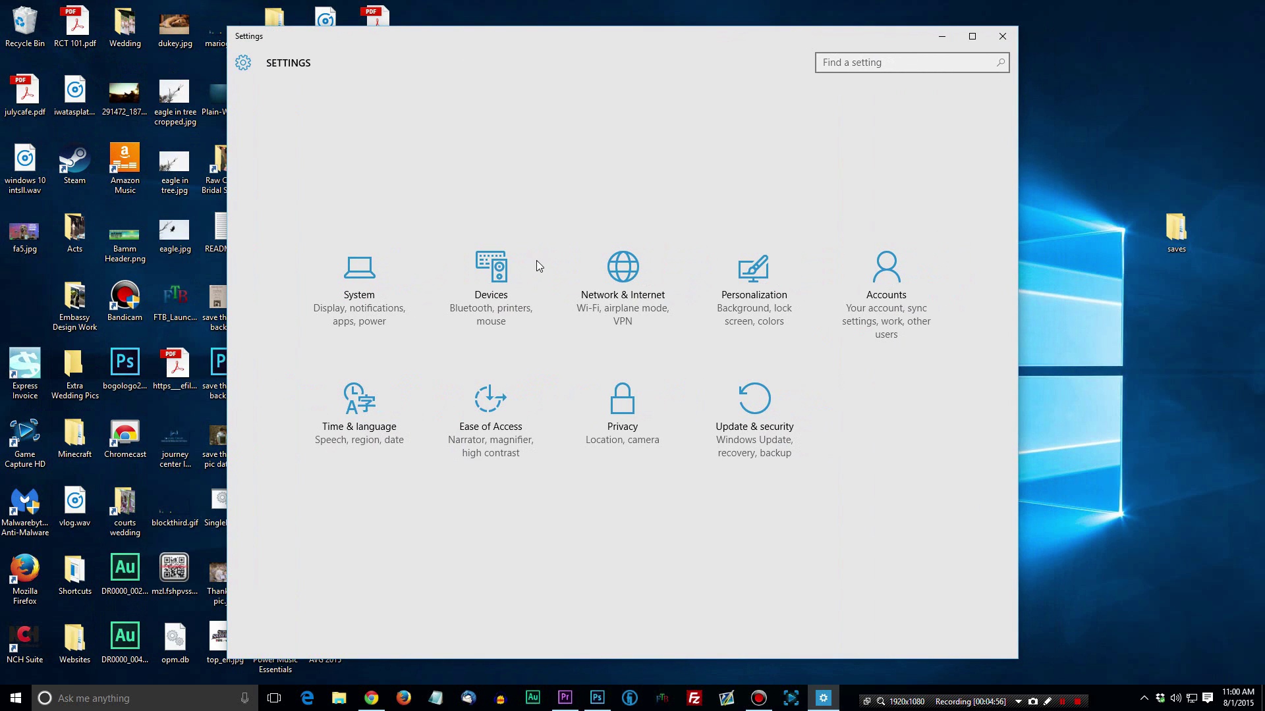
left_click(20, 699)
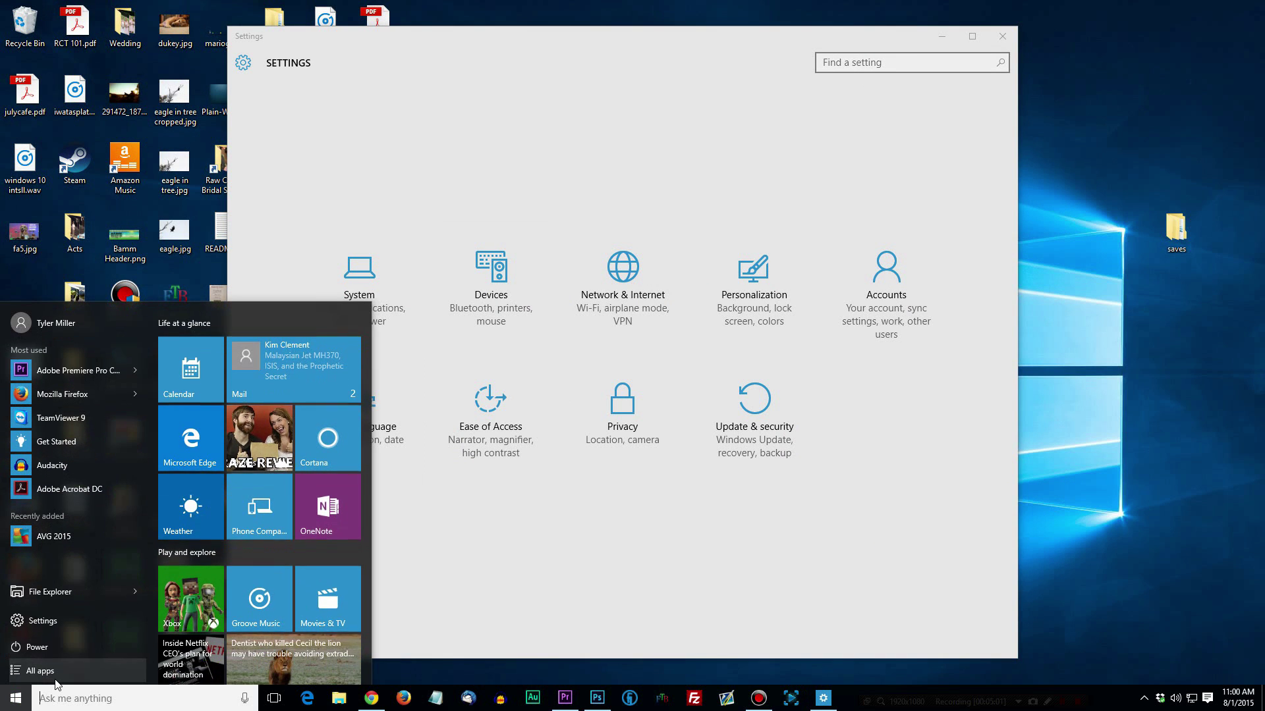
type("cintrik")
key("BackSpace")
key("BackSpace")
key("BackSpace")
key("BackSpace")
key("BackSpace")
key("BackSpace")
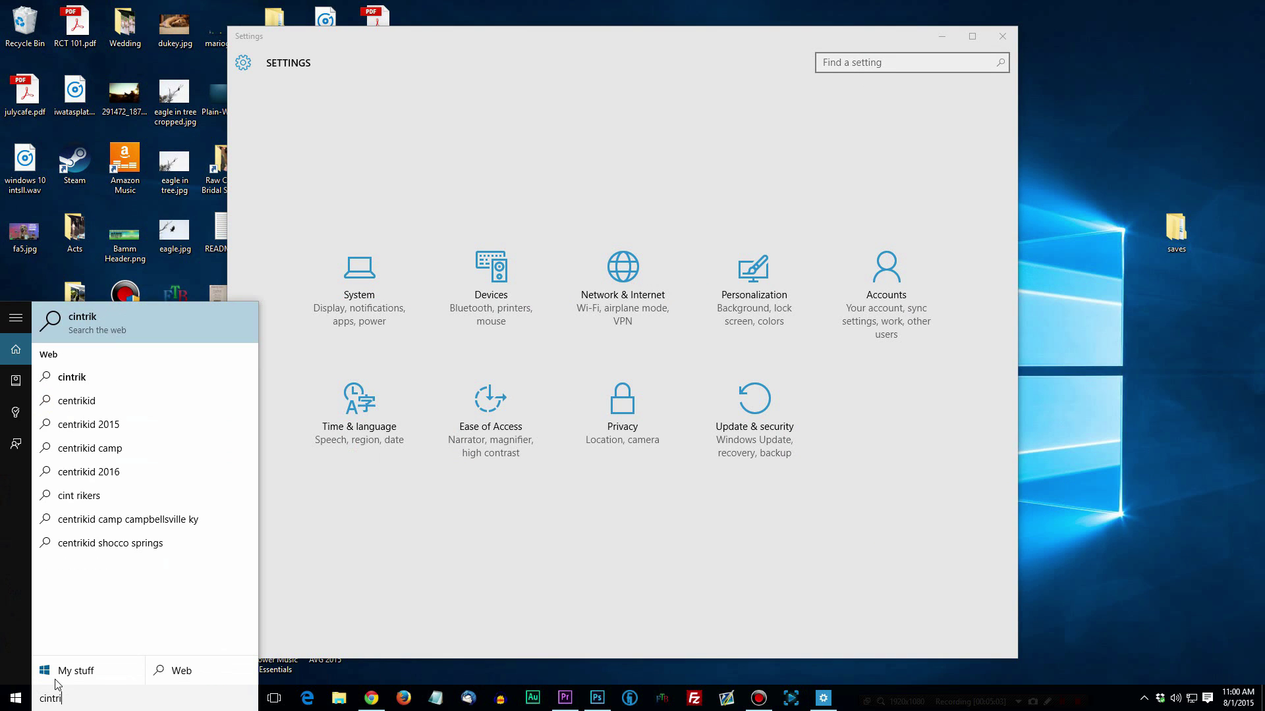
type("ontrol")
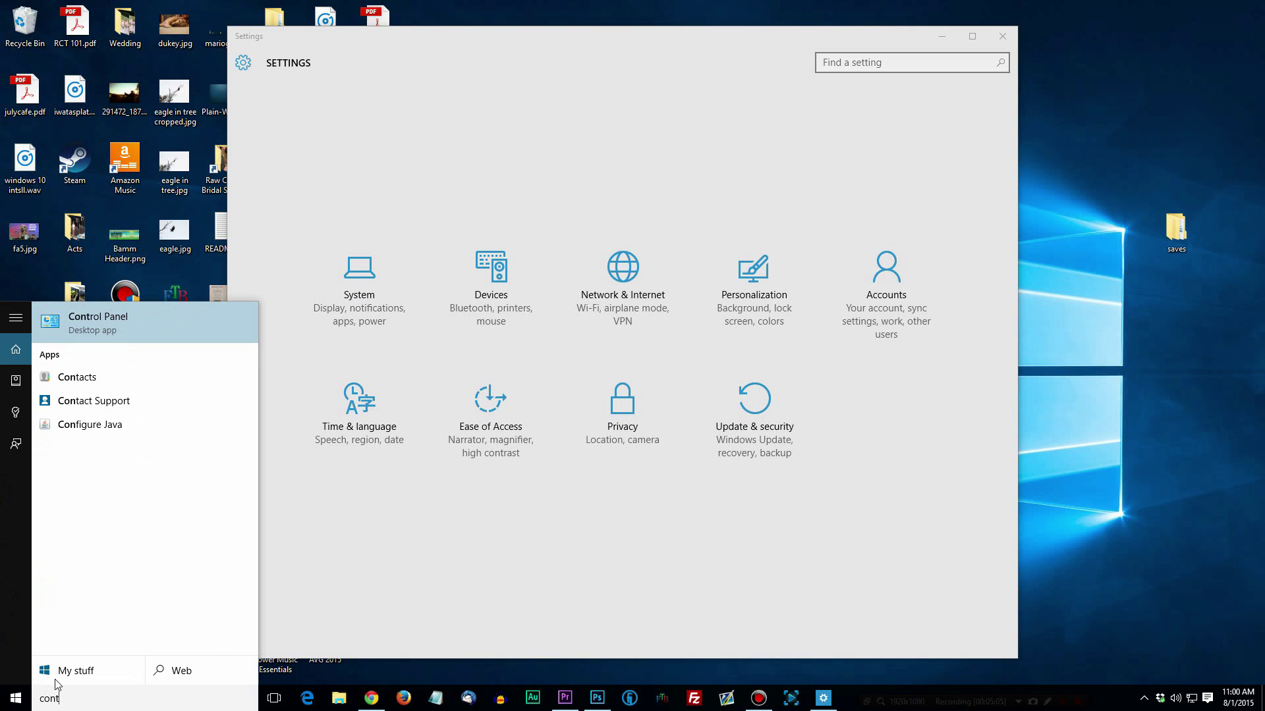
left_click(68, 321)
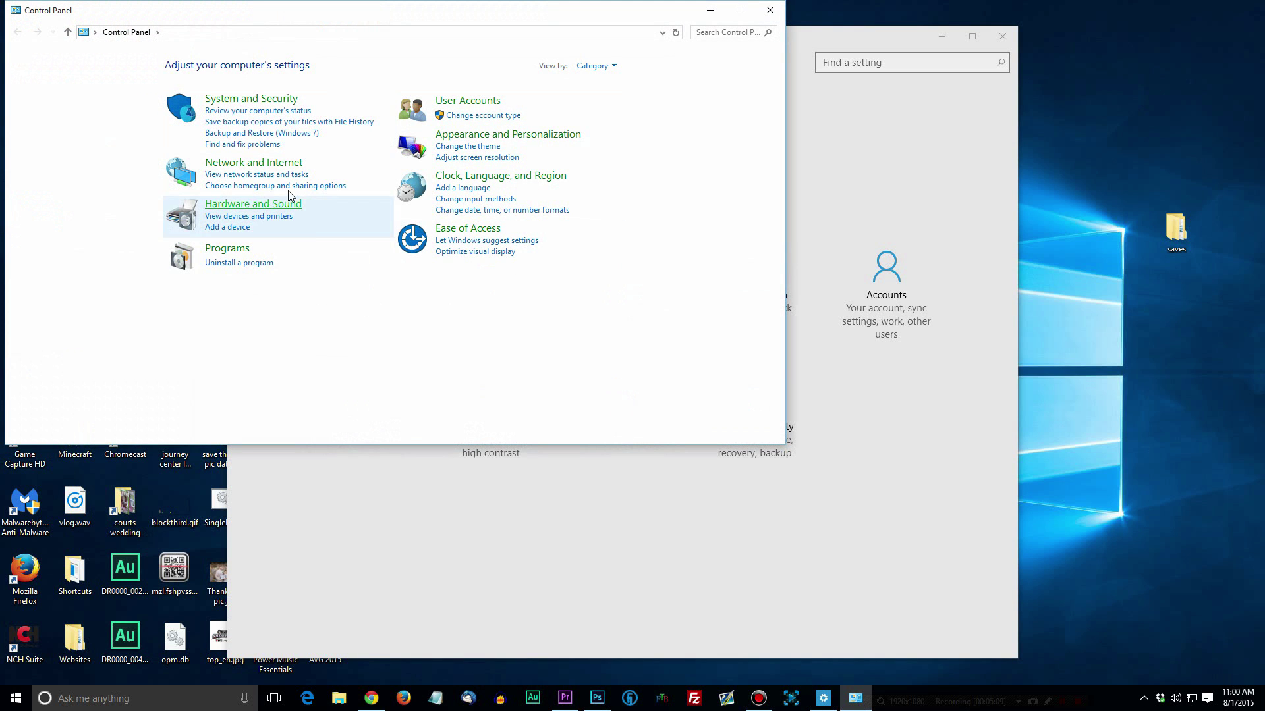
Shift Settings further right and alternate between Control Panel and Settings, ending with Settings in front
left_click(816, 49)
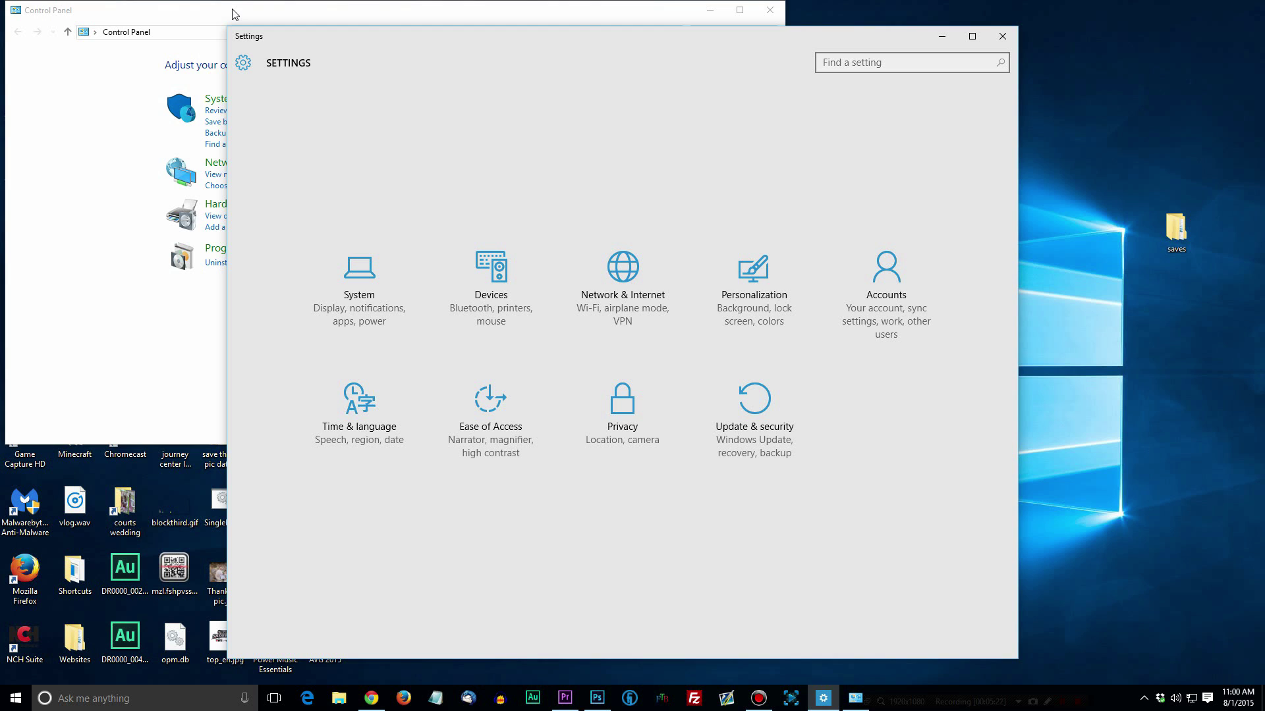
left_click_drag(341, 48, 369, 39)
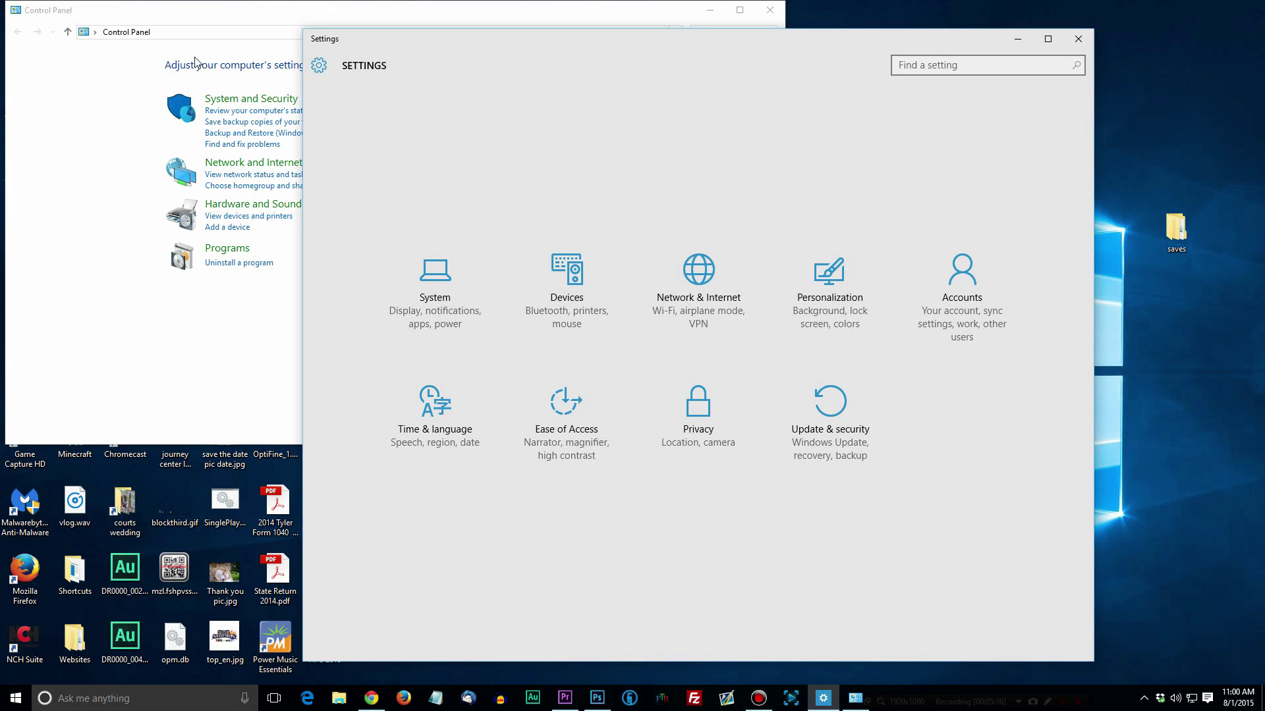
left_click(206, 21)
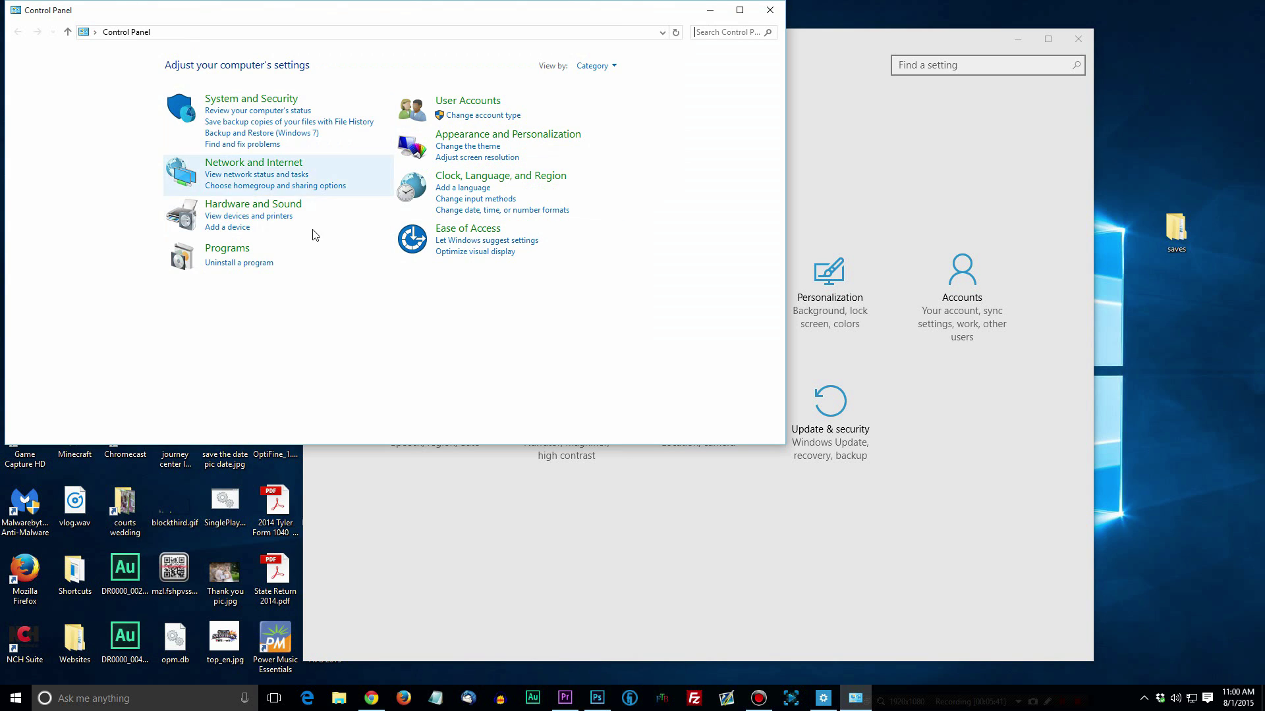
left_click(808, 216)
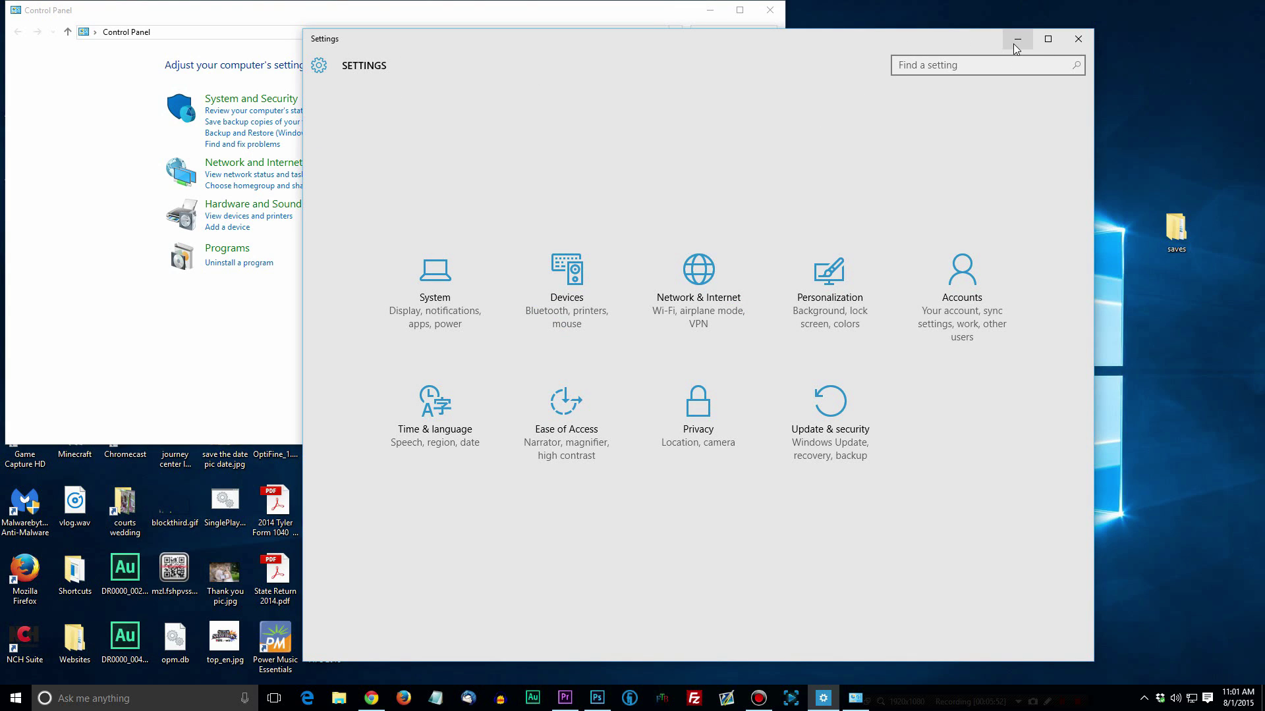
key("super+h")
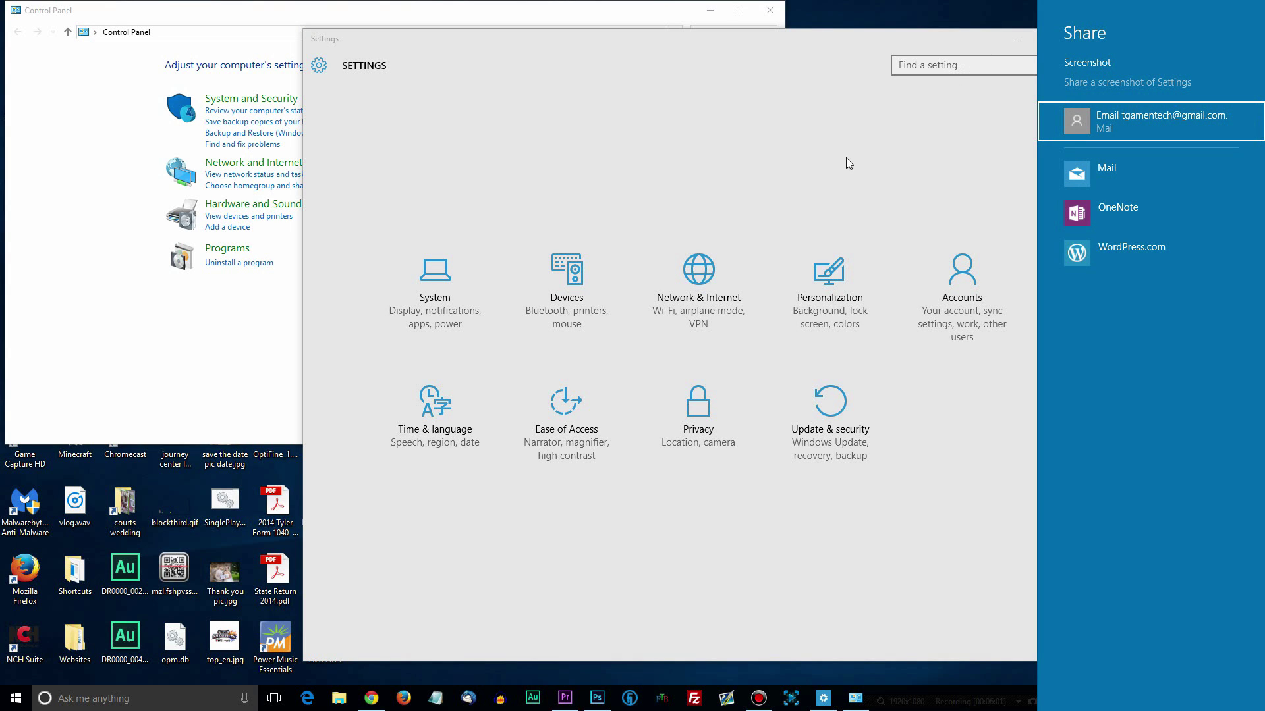
left_click(1086, 175)
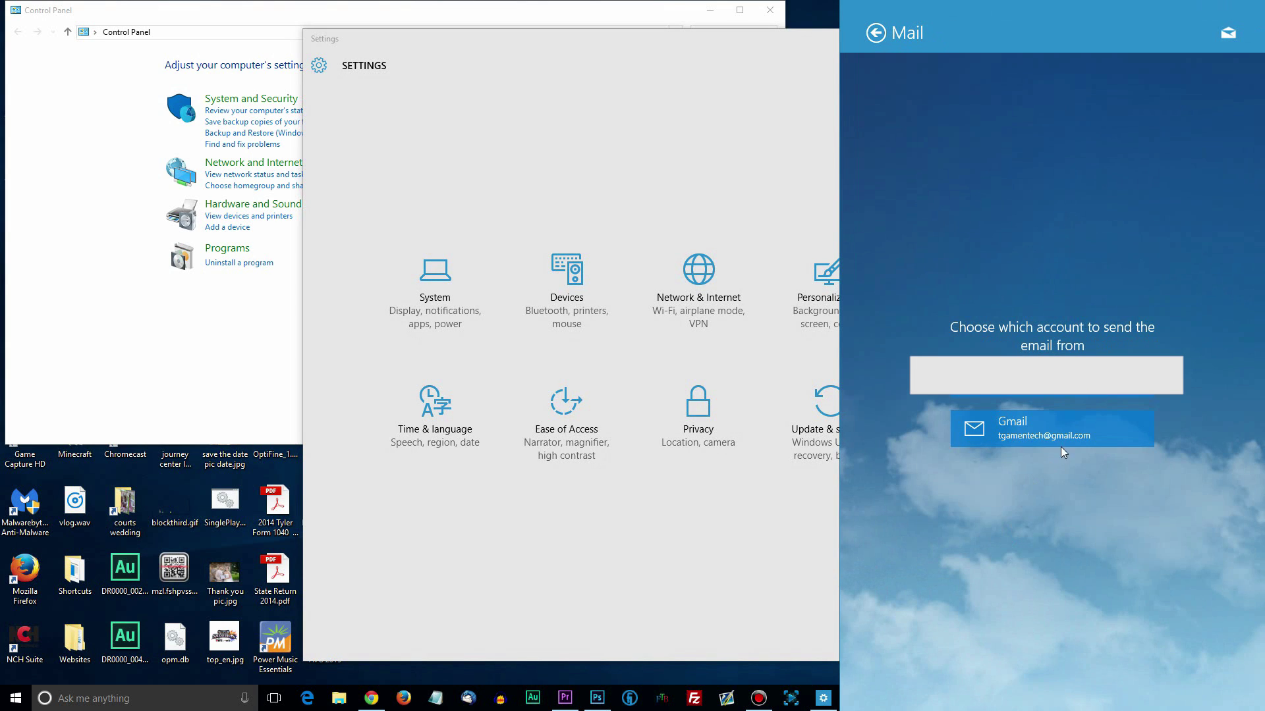
left_click(1061, 447)
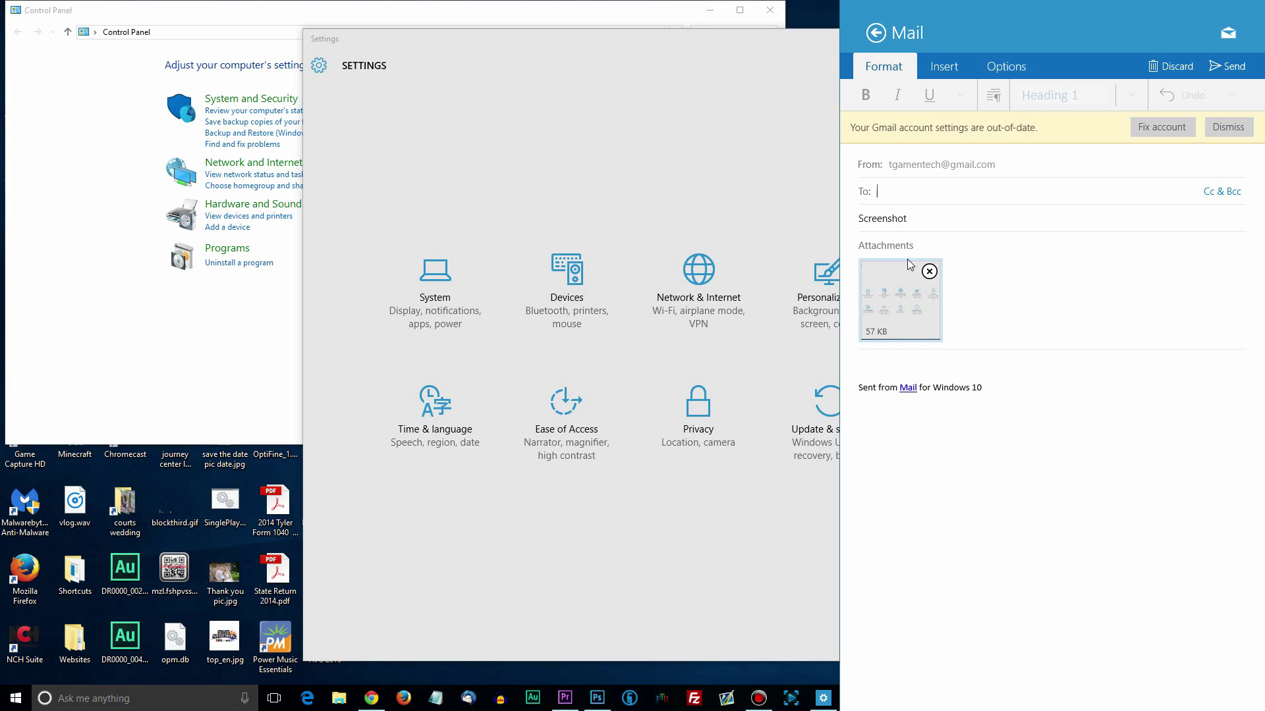
left_click(875, 33)
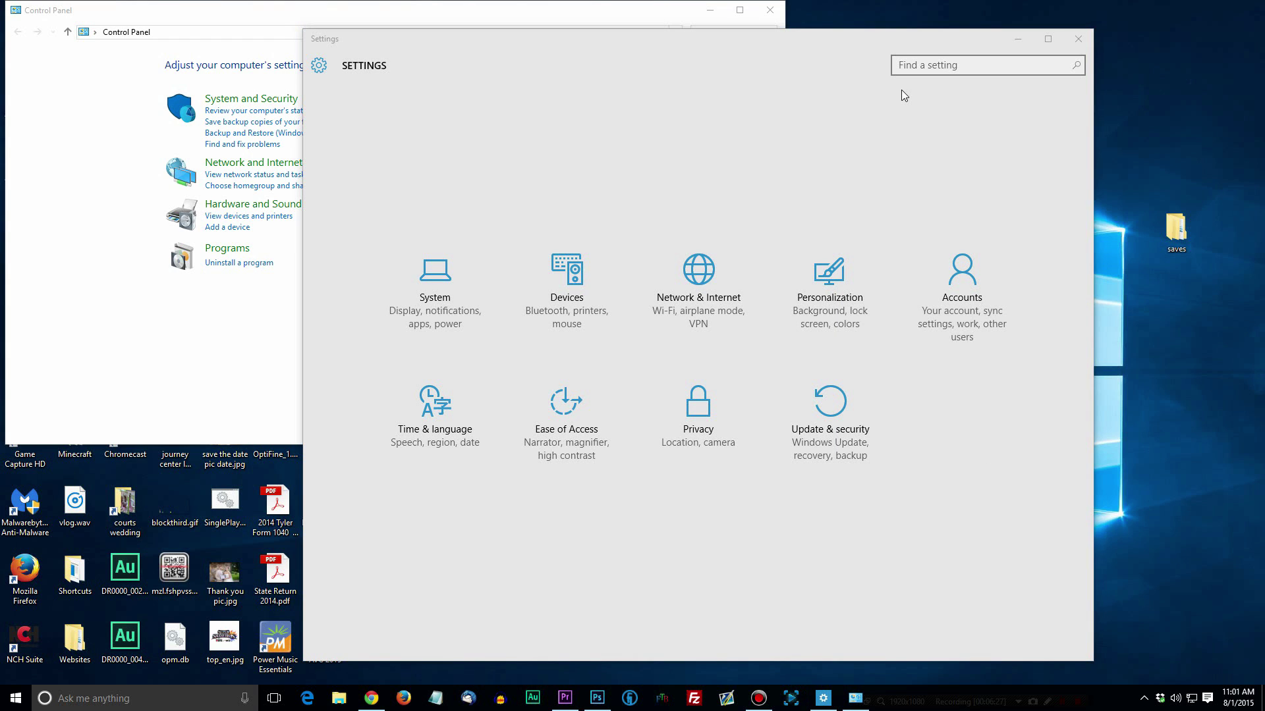
key("super+k")
Search Cortana for 'microsoft word', then dismiss the search panel by clicking the Settings window
key("super+s")
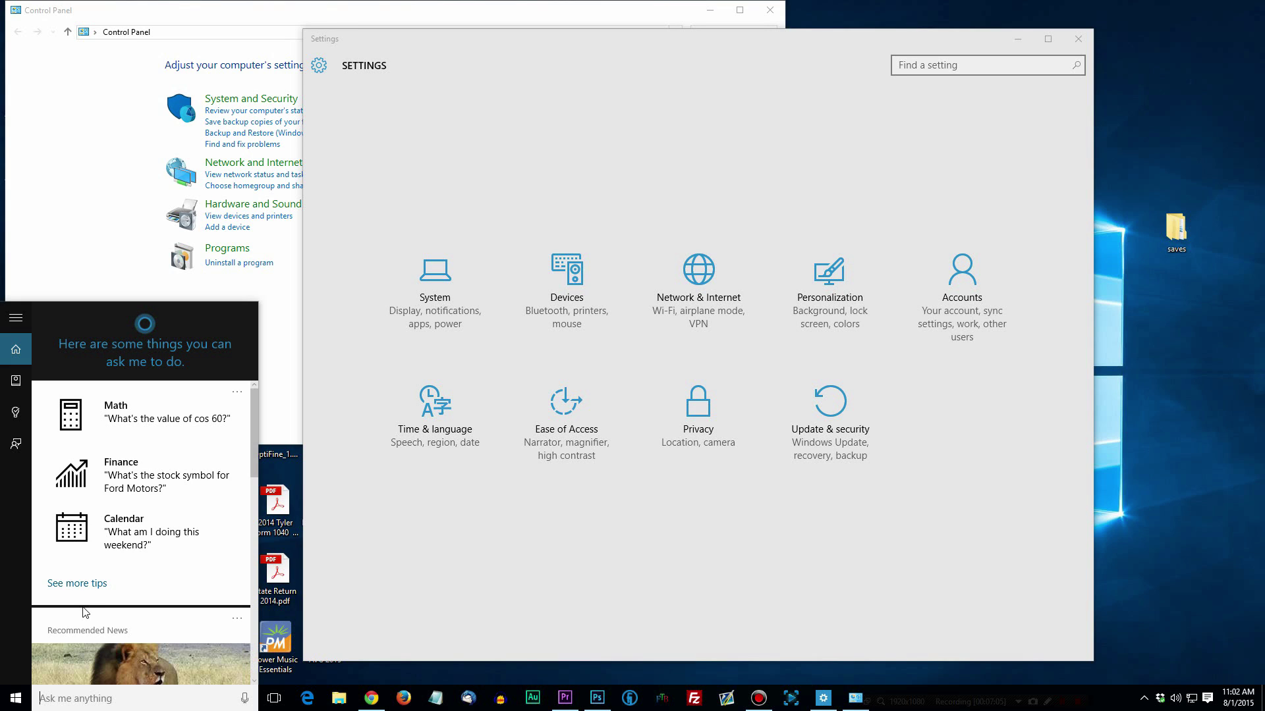
type("micros")
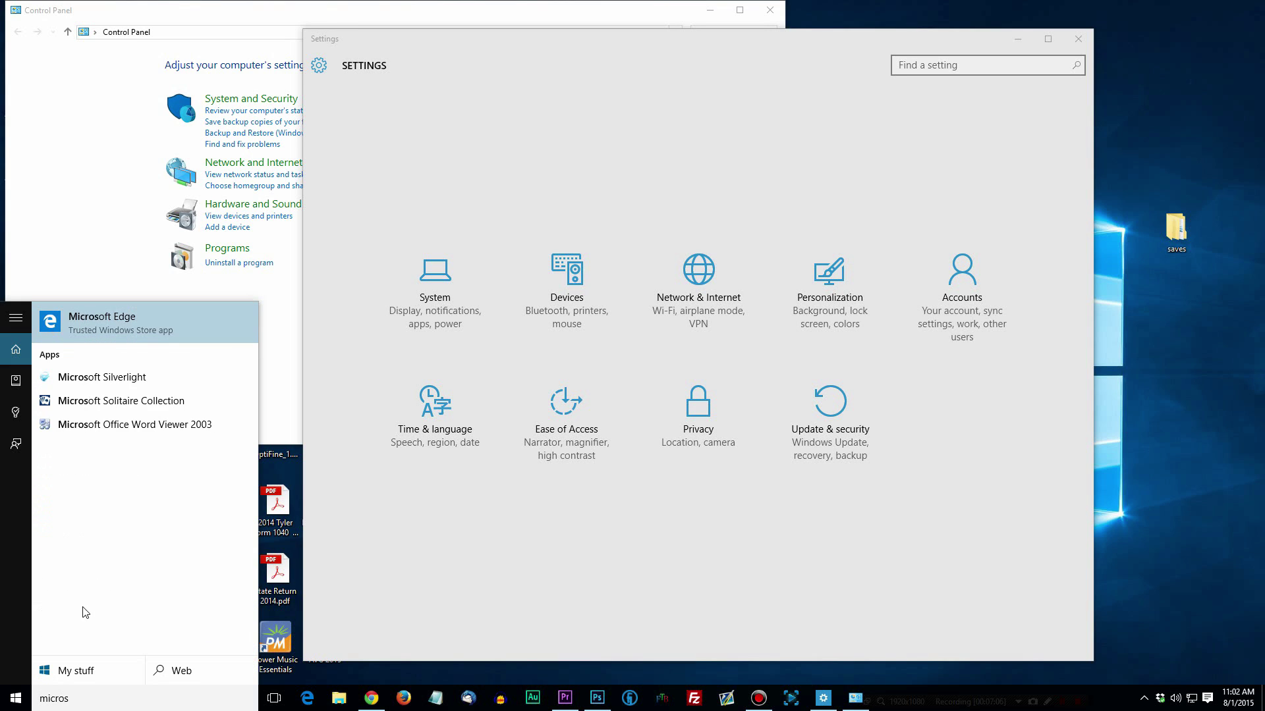
type("oft word")
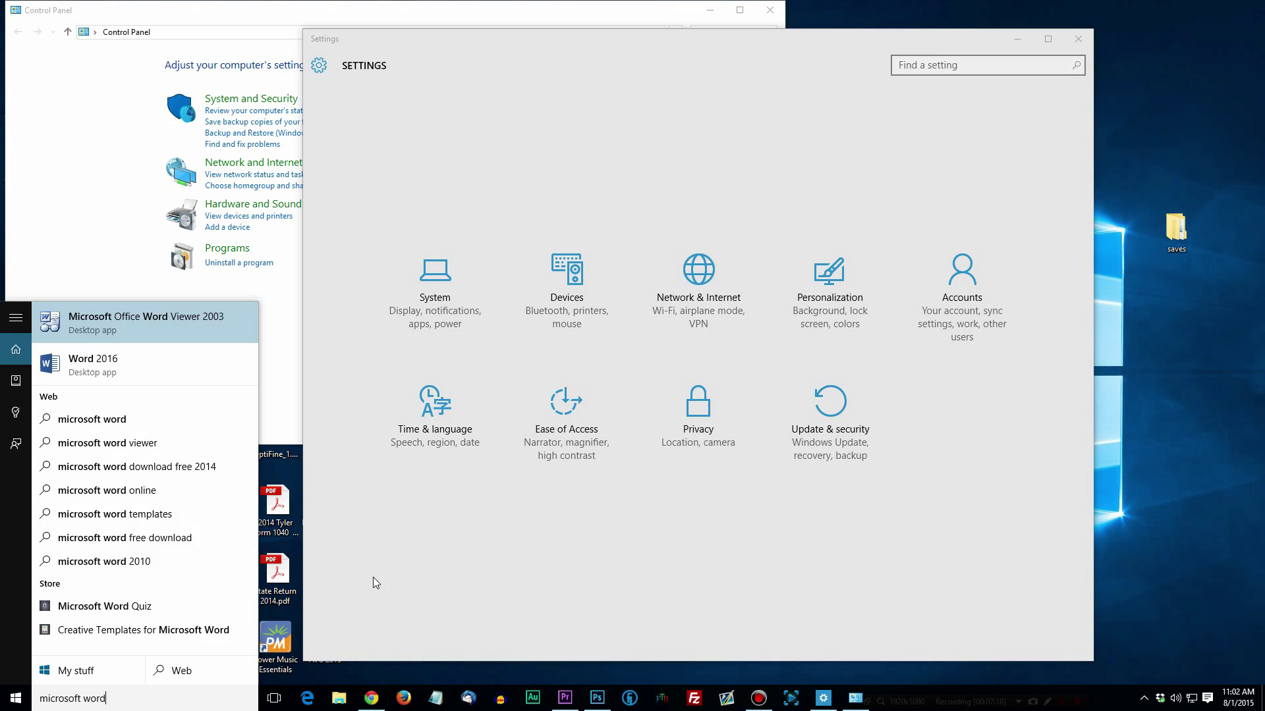
left_click(409, 567)
Show the Win+P Project options: PC screen only, Duplicate, Extend and Second screen only
key("super+p")
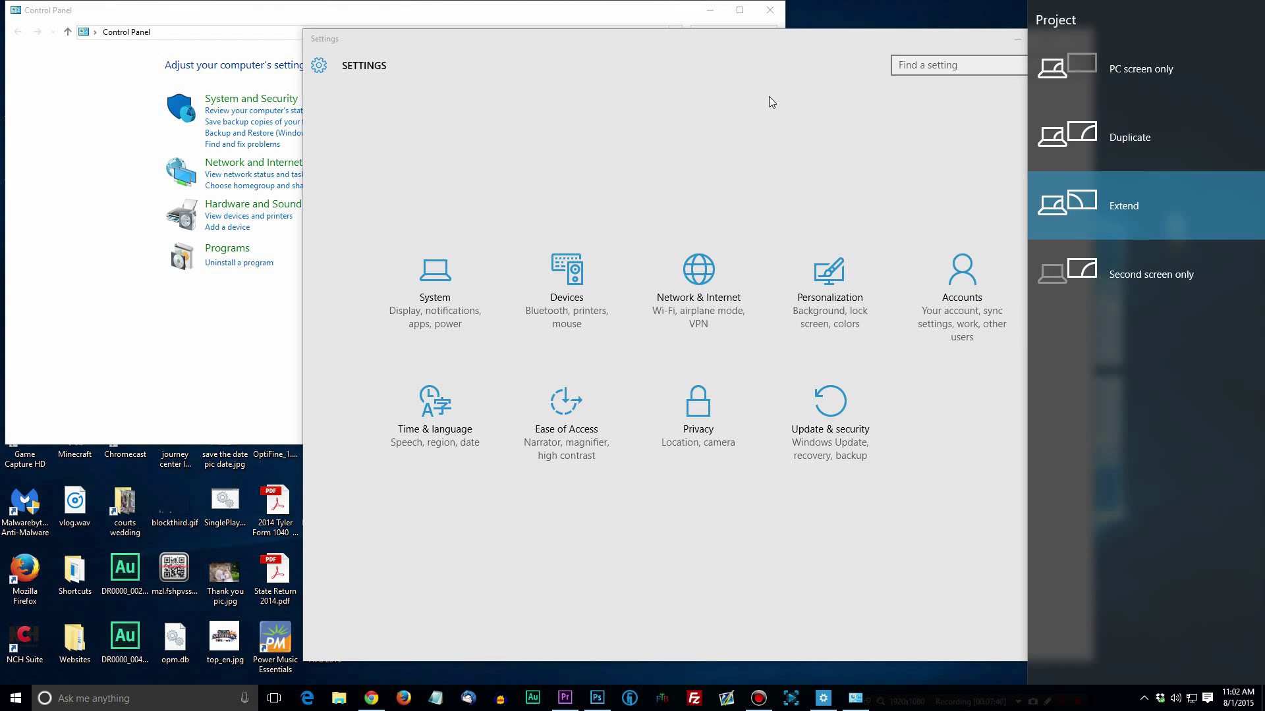
key("super+x")
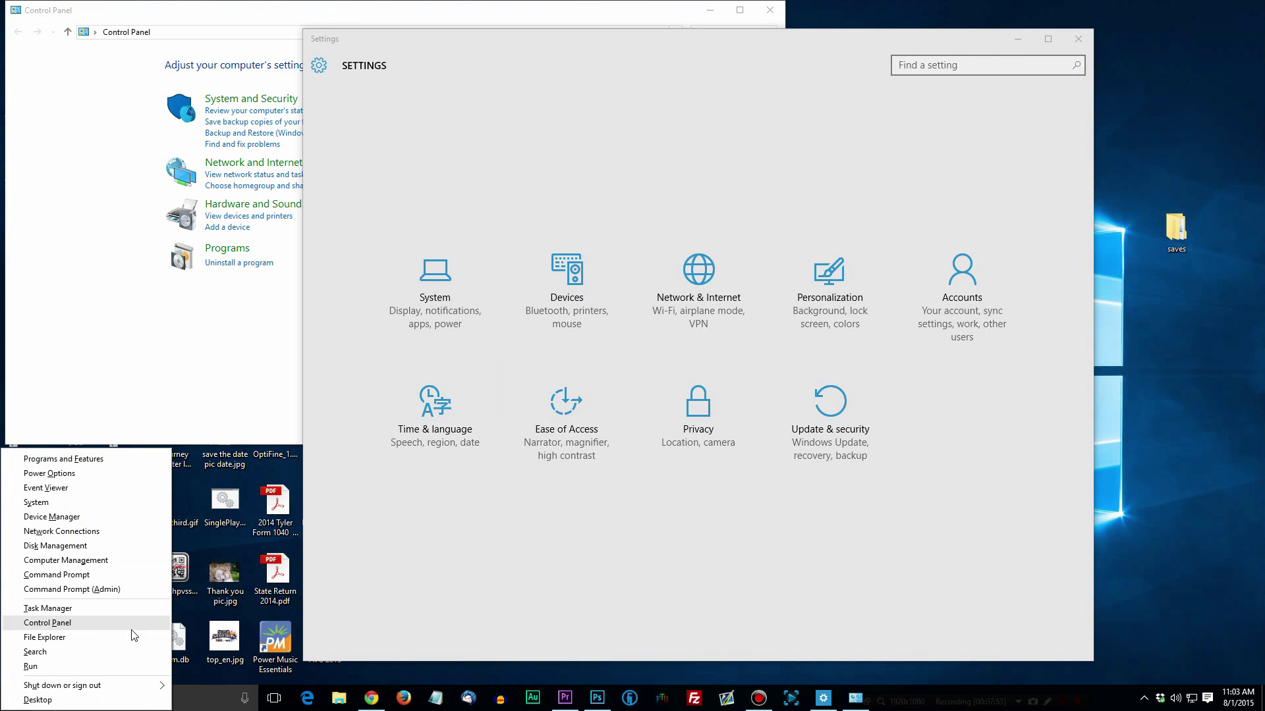
left_click(414, 584)
right_click(26, 697)
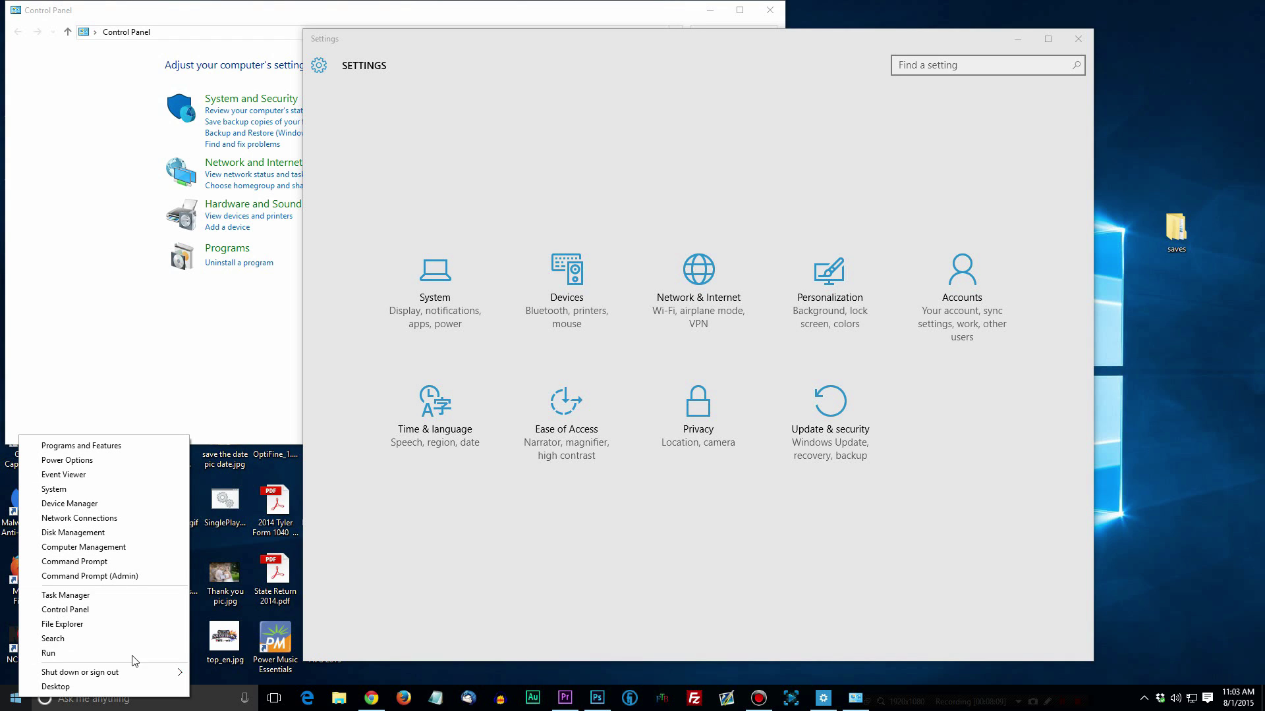
mouse_move(125, 674)
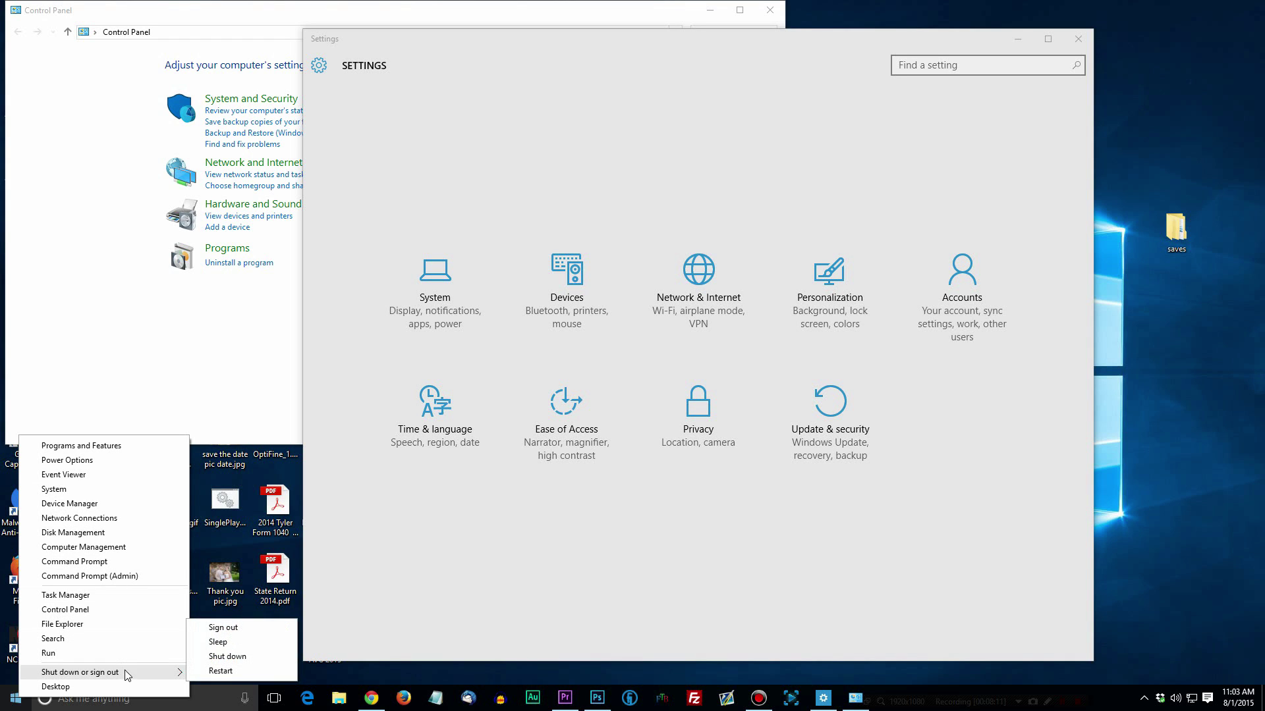
left_click(205, 667)
left_click(14, 700)
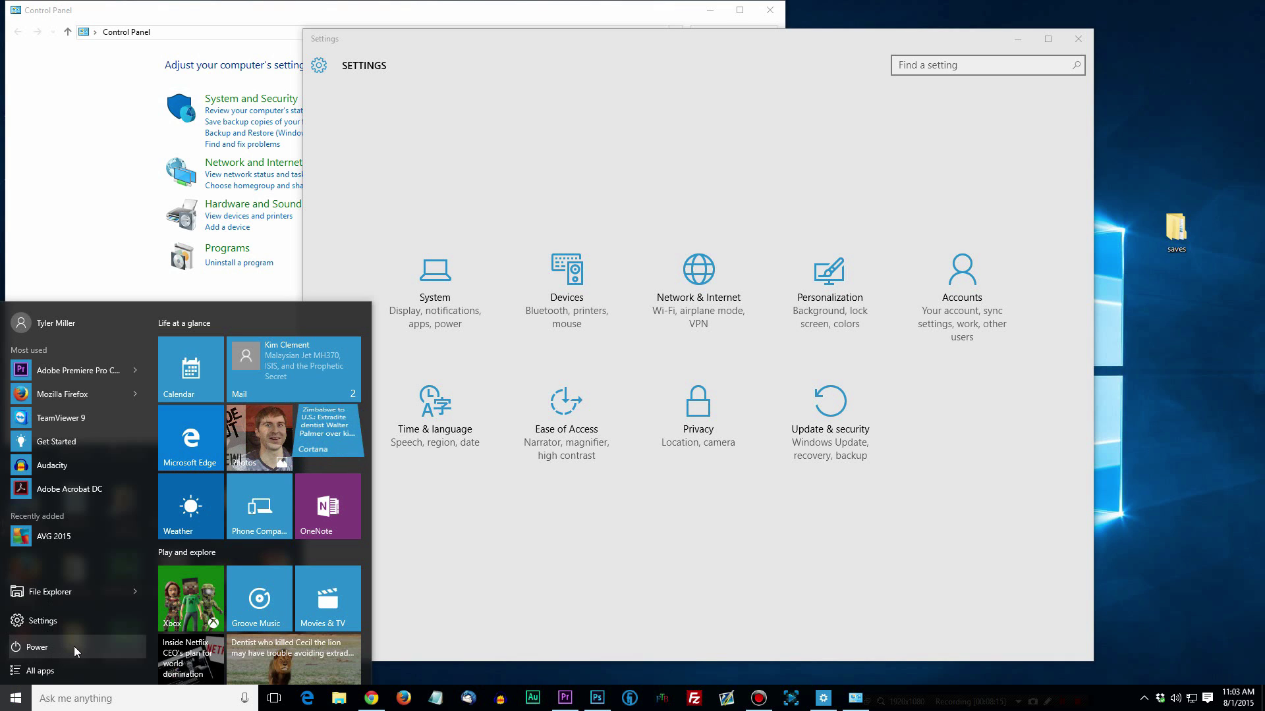
left_click(528, 561)
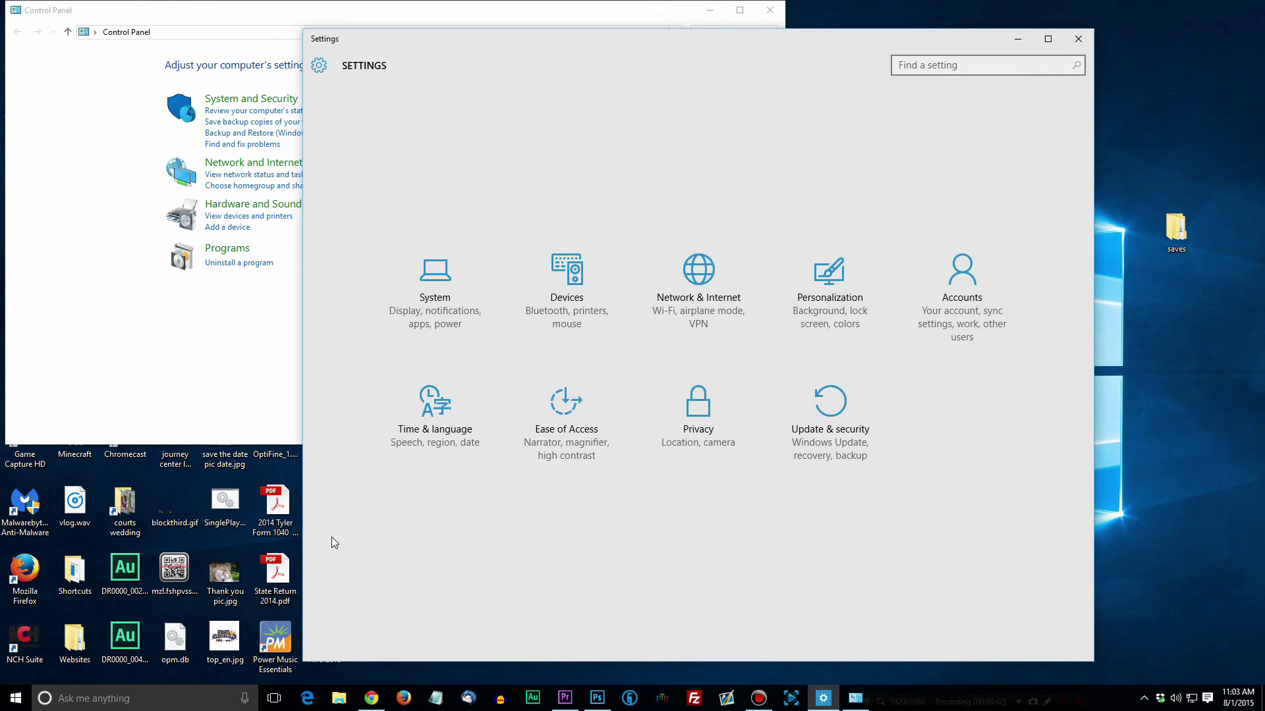
In File Explorer, go to Pictures › Screenshots and open Screenshot (1).png
left_click(360, 665)
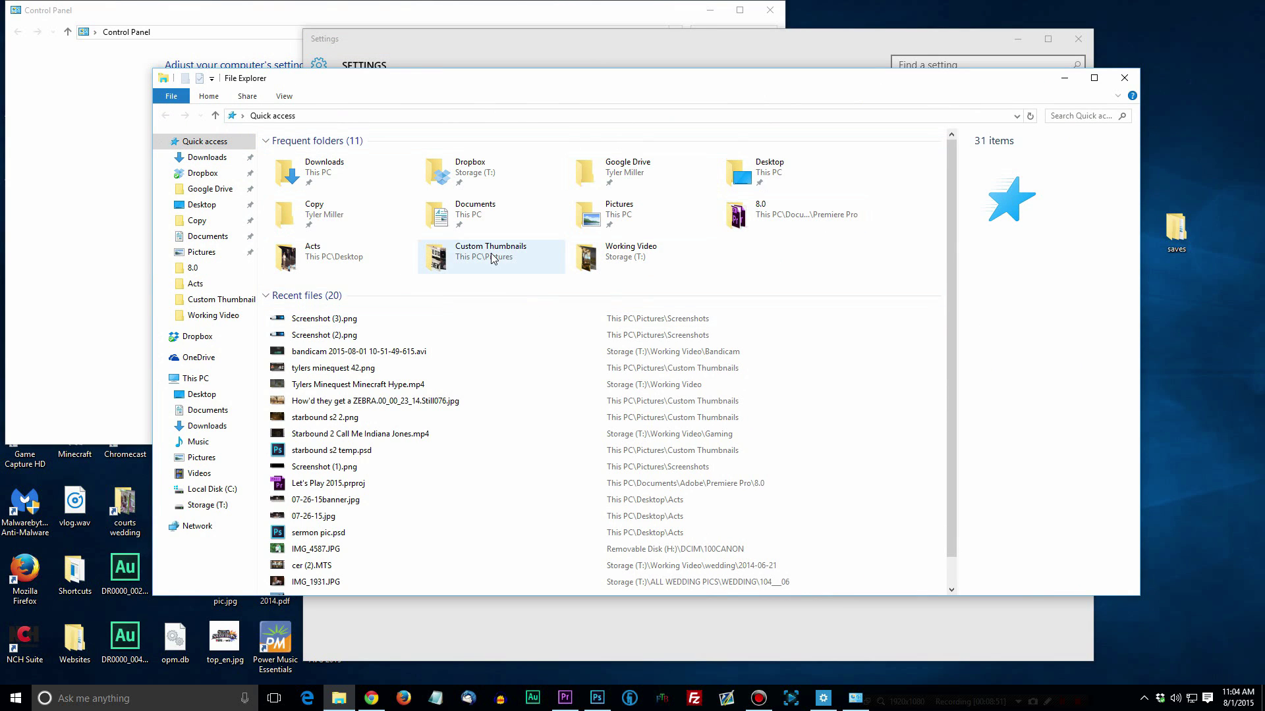
left_click(207, 459)
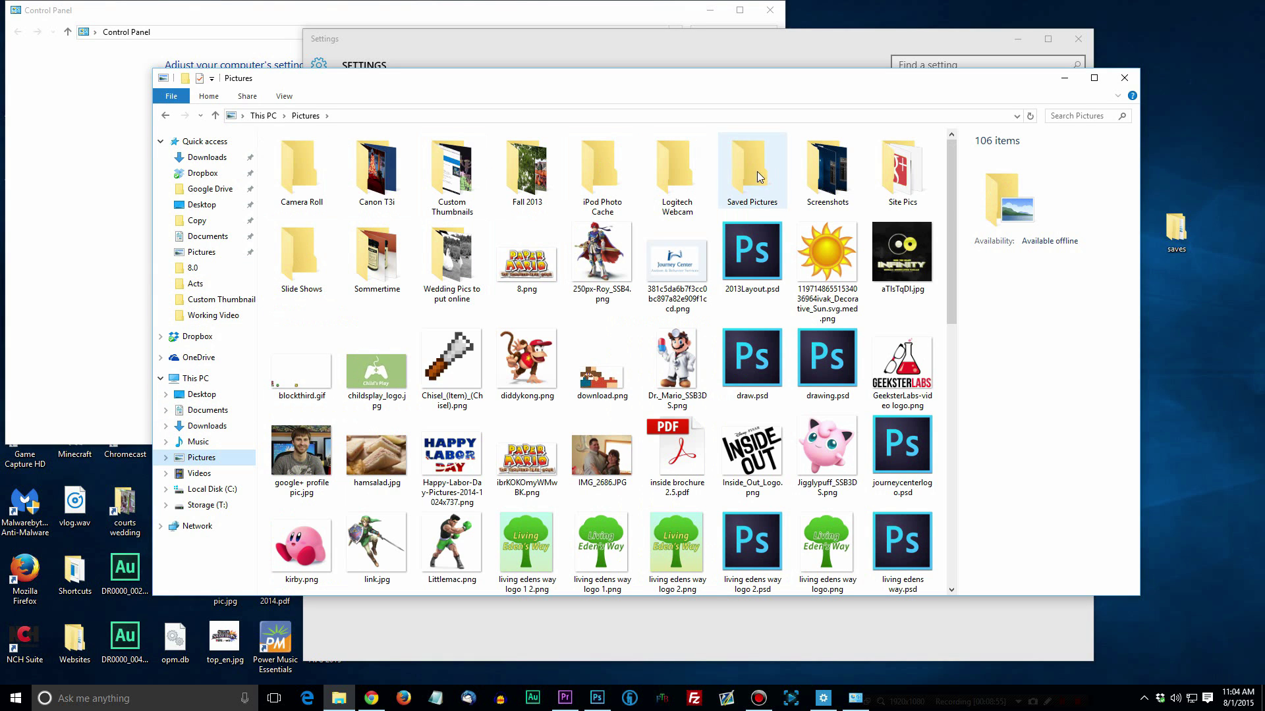
left_click(840, 192)
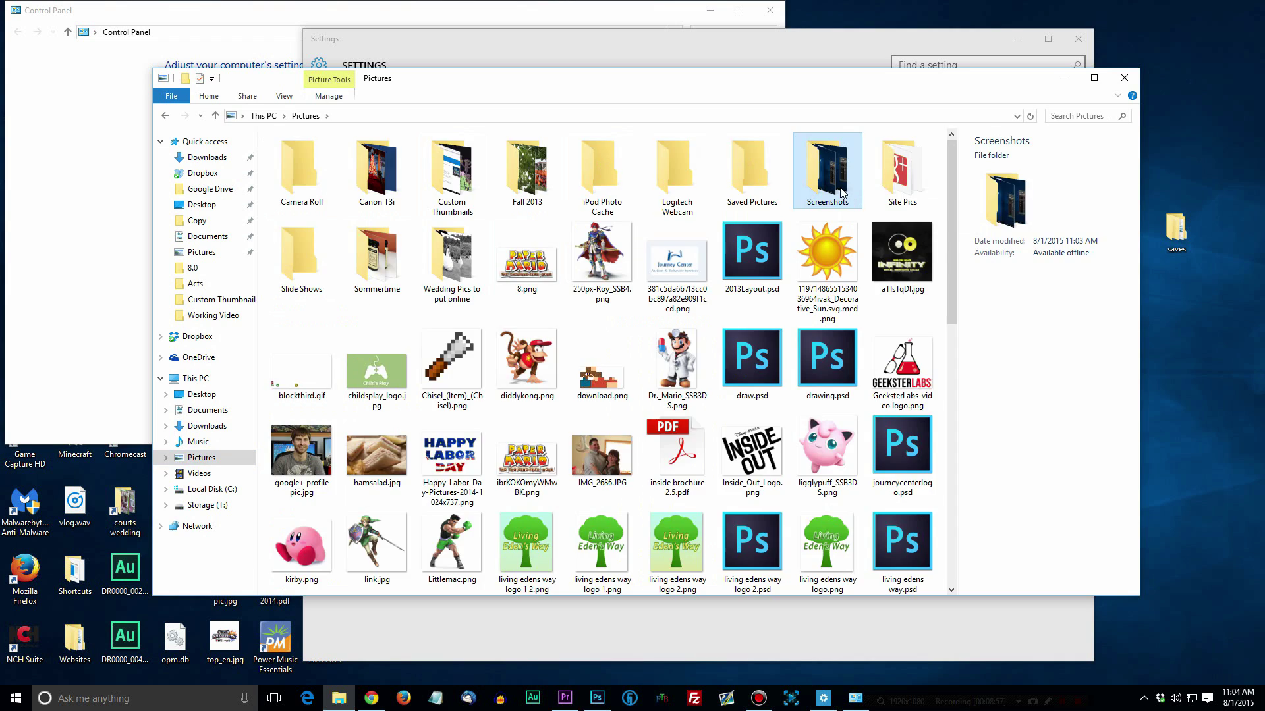
double_click(841, 193)
left_click(310, 174)
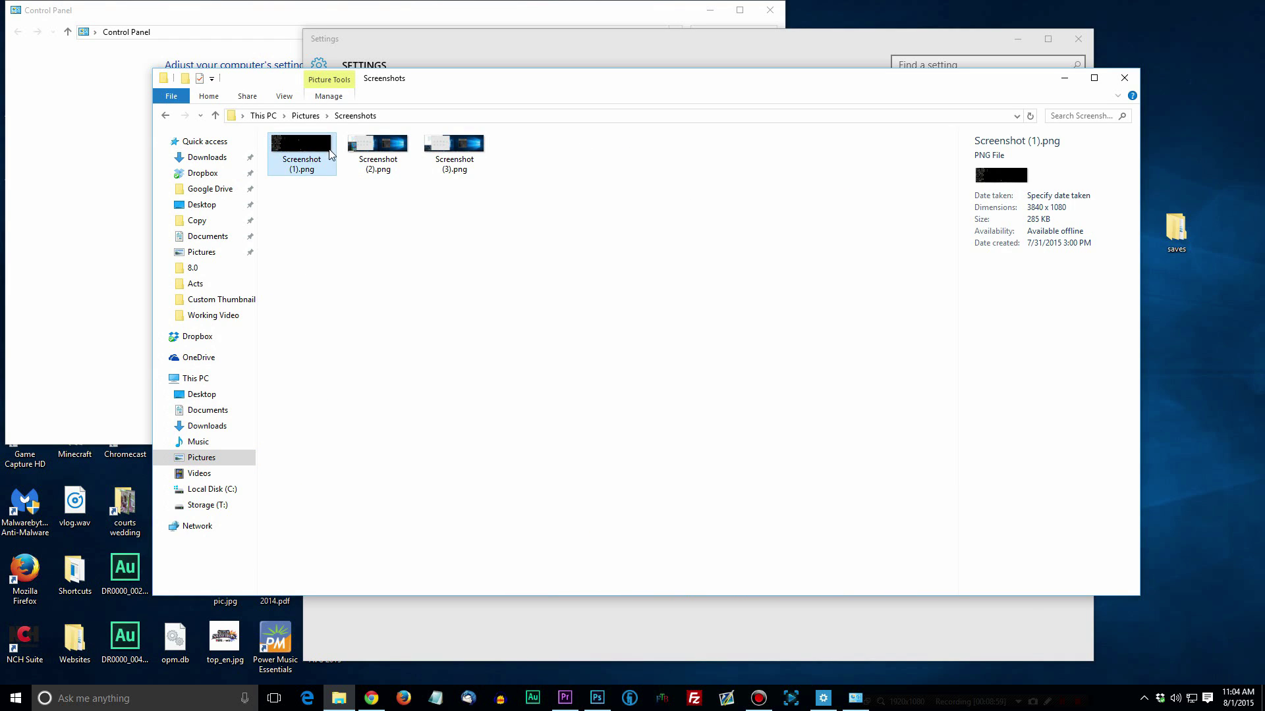
double_click(327, 151)
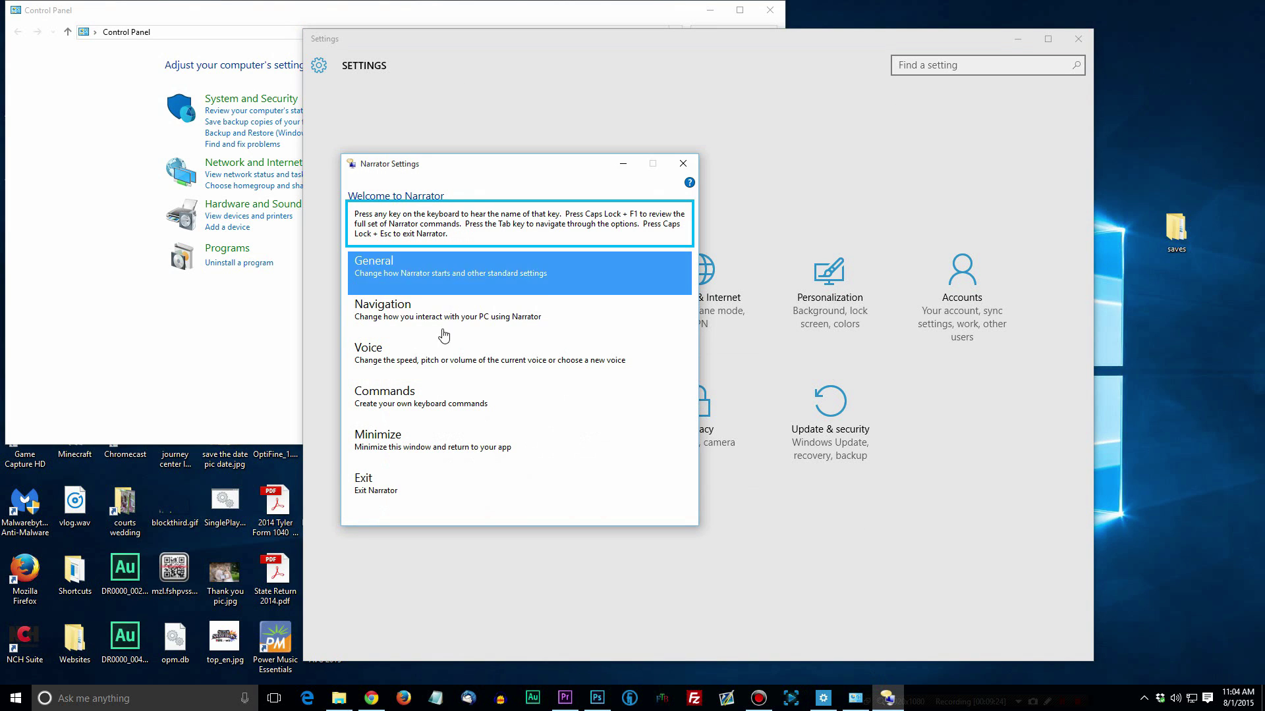
Exit Narrator from its Narrator Settings window
left_click(403, 491)
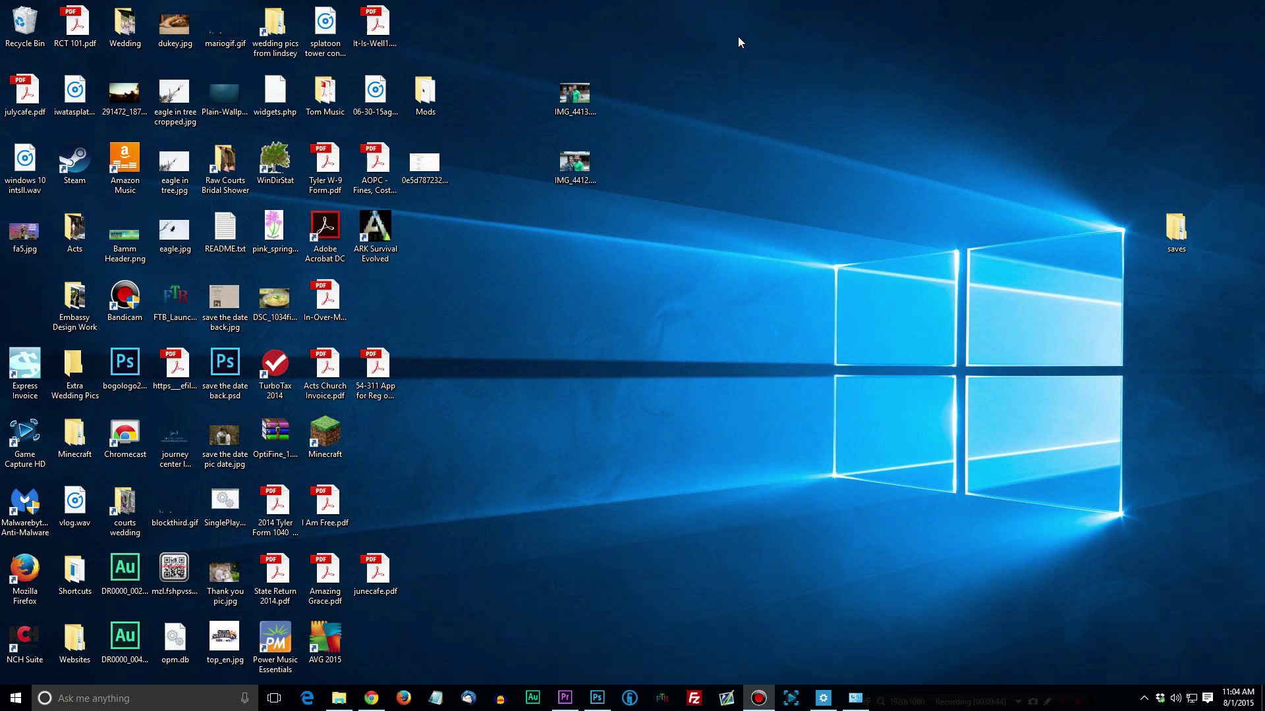
Open a new File Explorer window with Win+E, then minimize it
key("super+e")
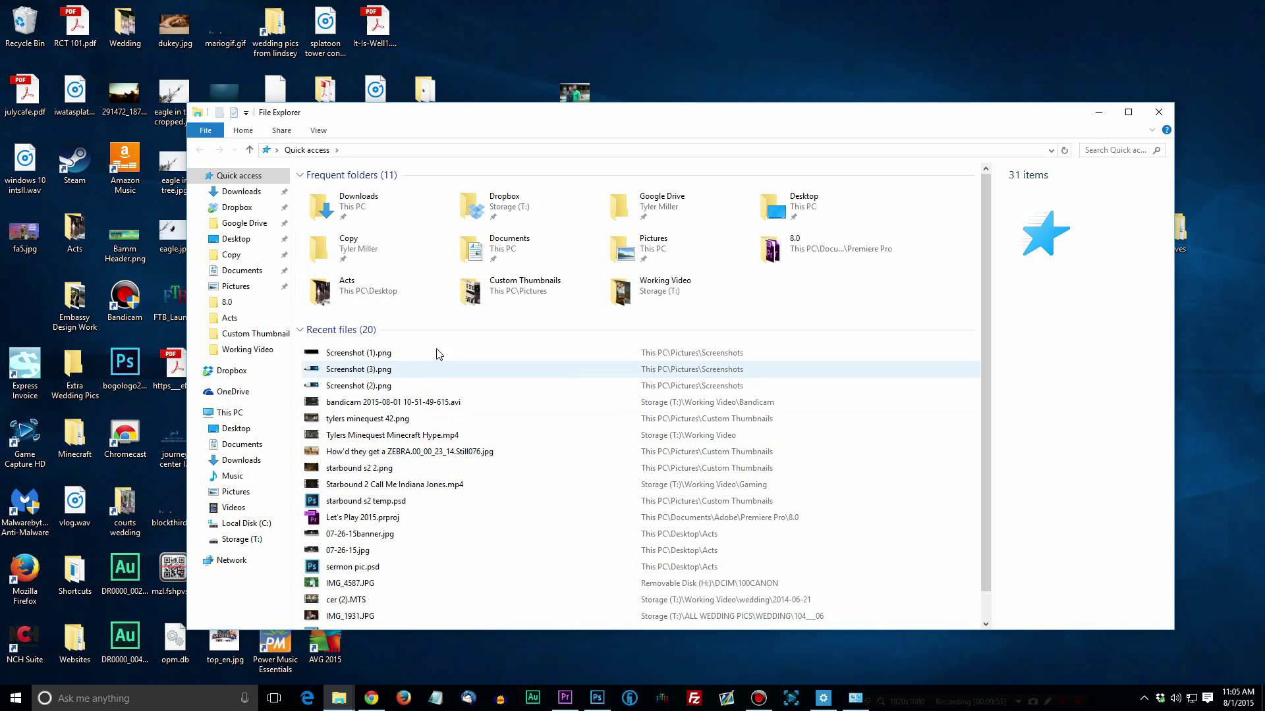
scroll(393, 424, "down", 1)
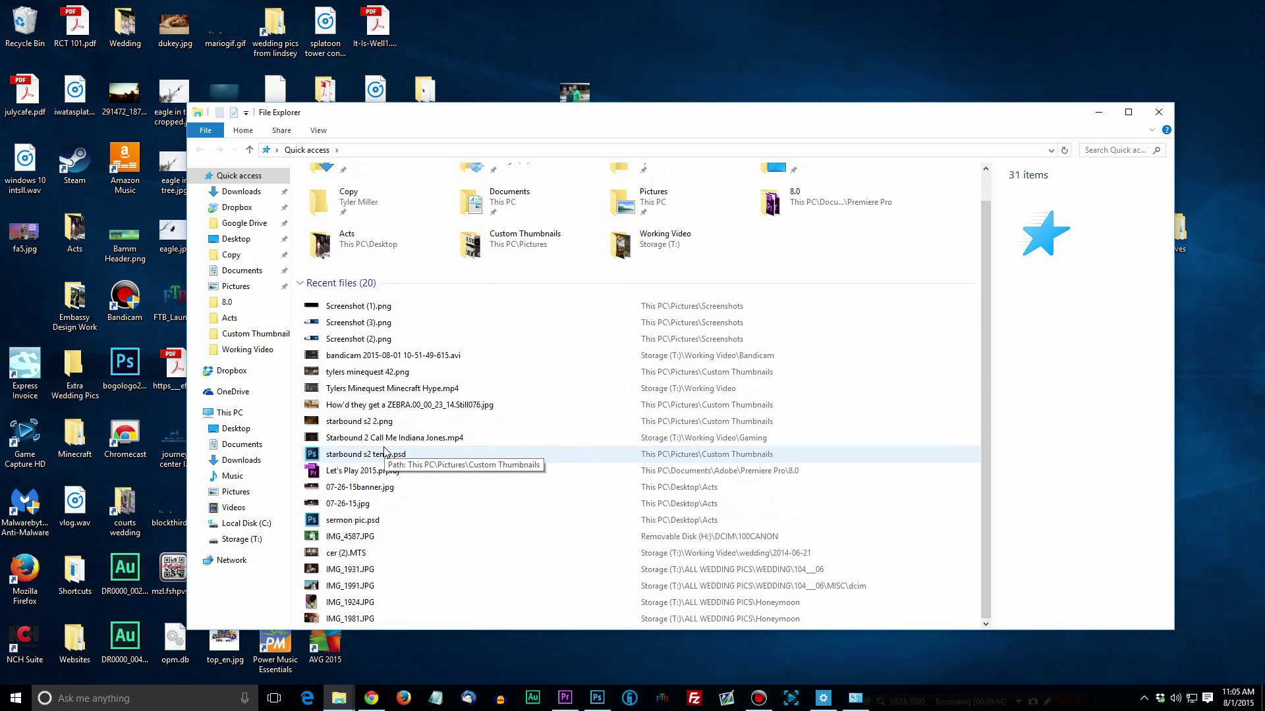
left_click(1088, 116)
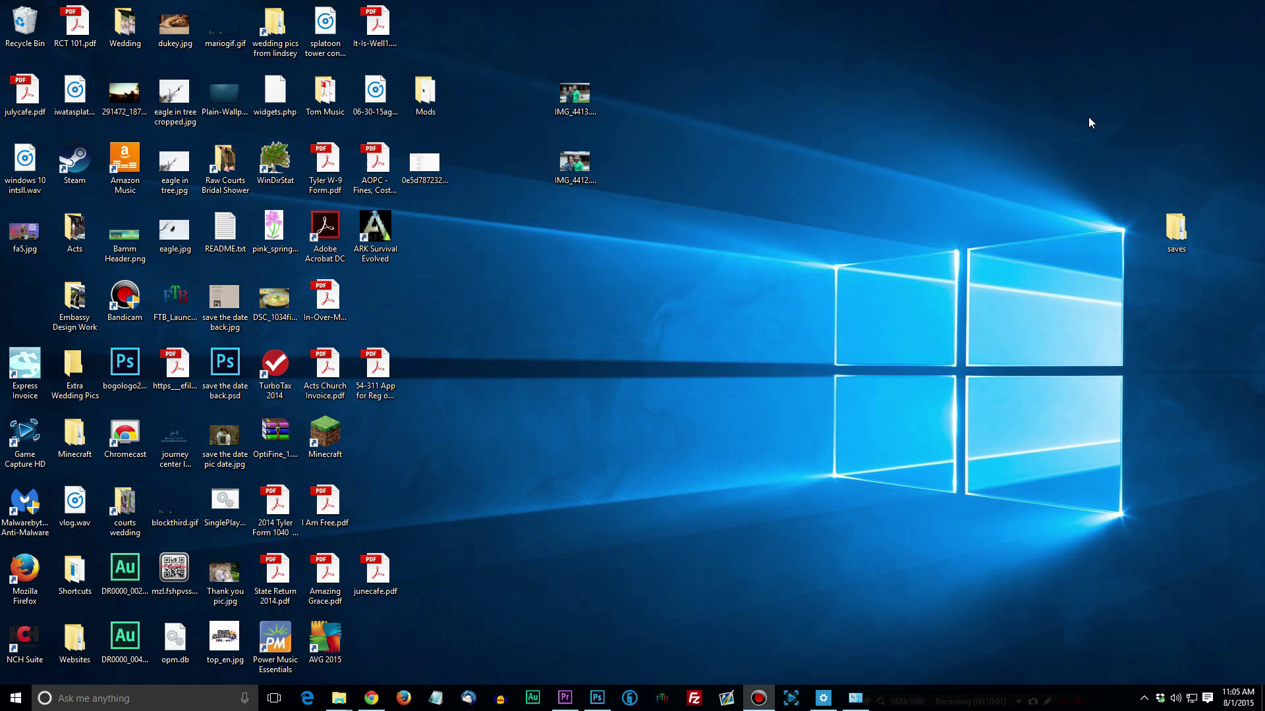
Open and cancel the Run dialog with Win+R, then open Ease of Access Center with Win+U
key("super+r")
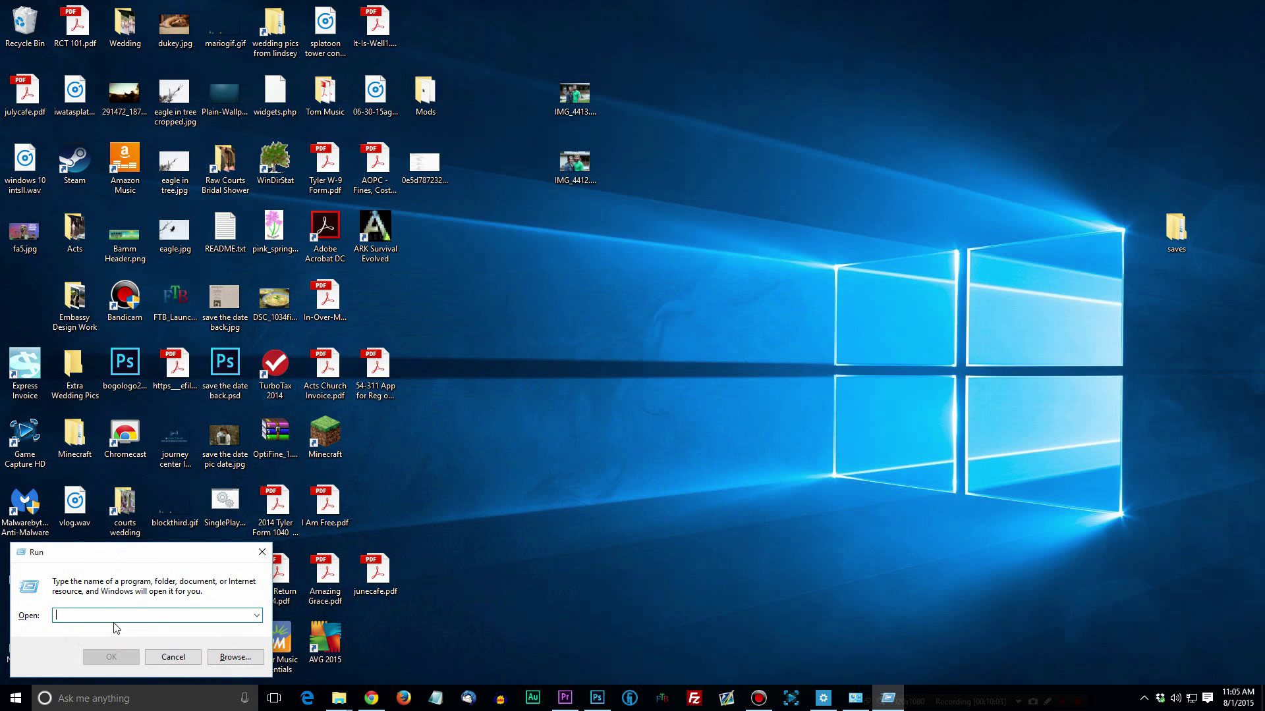
left_click(261, 552)
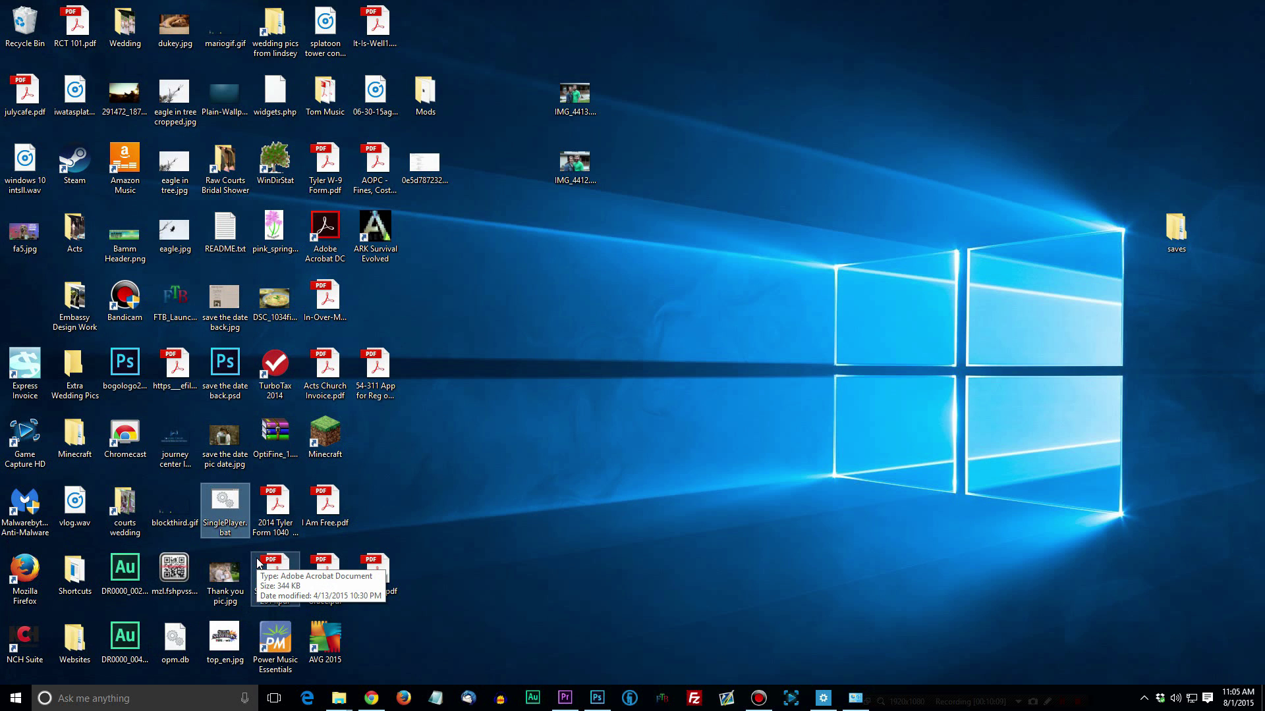
key("super+u")
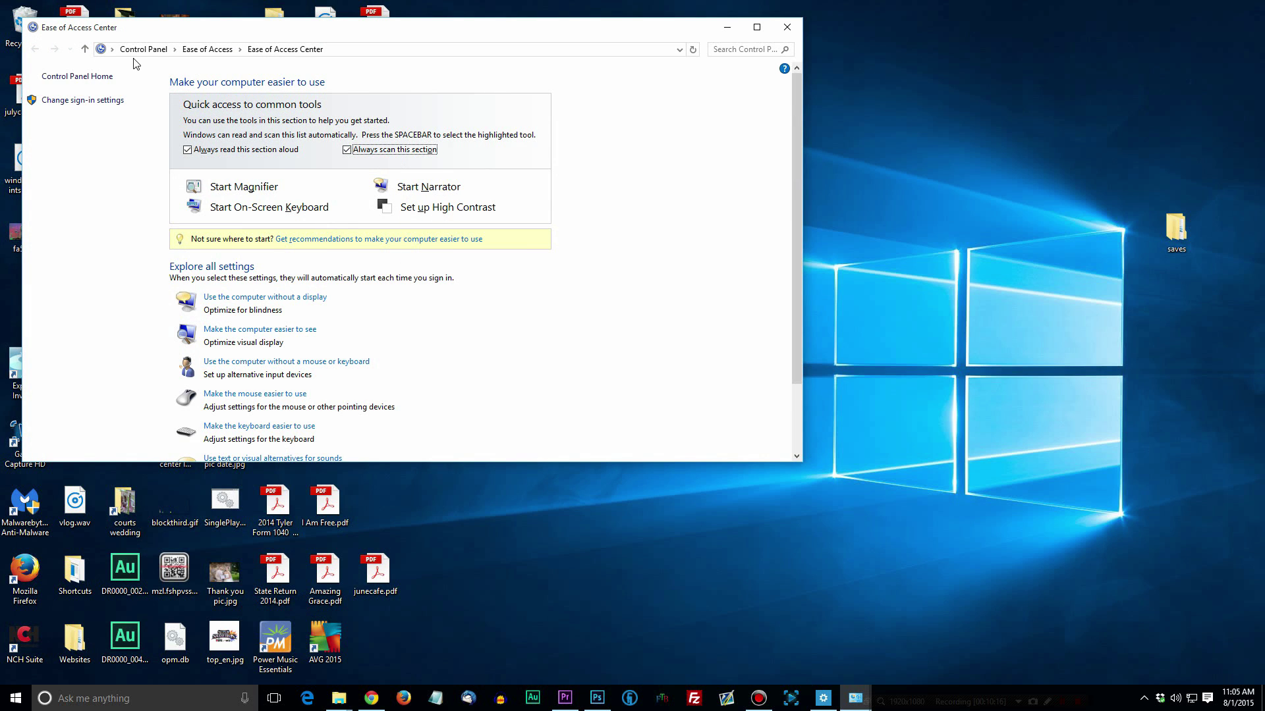
Scroll down and back up through the Ease of Access Center's tools
scroll(461, 305, "down", 1)
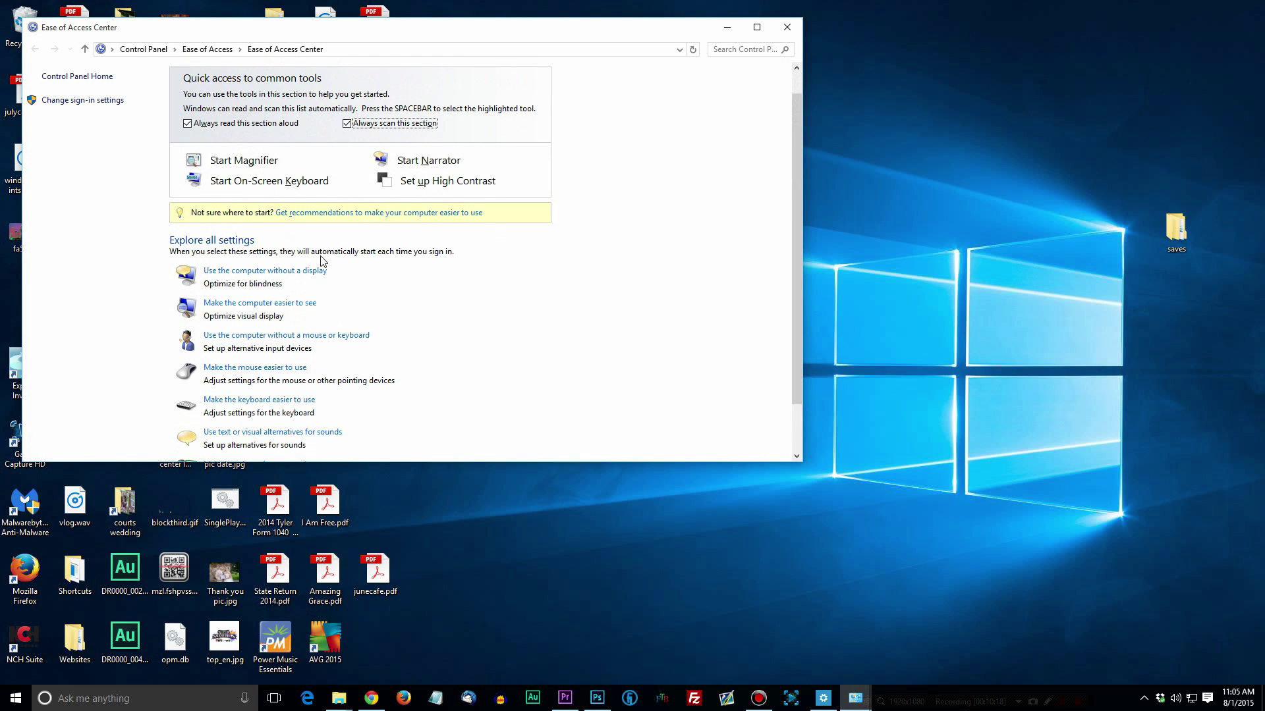
scroll(322, 264, "down", 2)
scroll(316, 366, "up", 2)
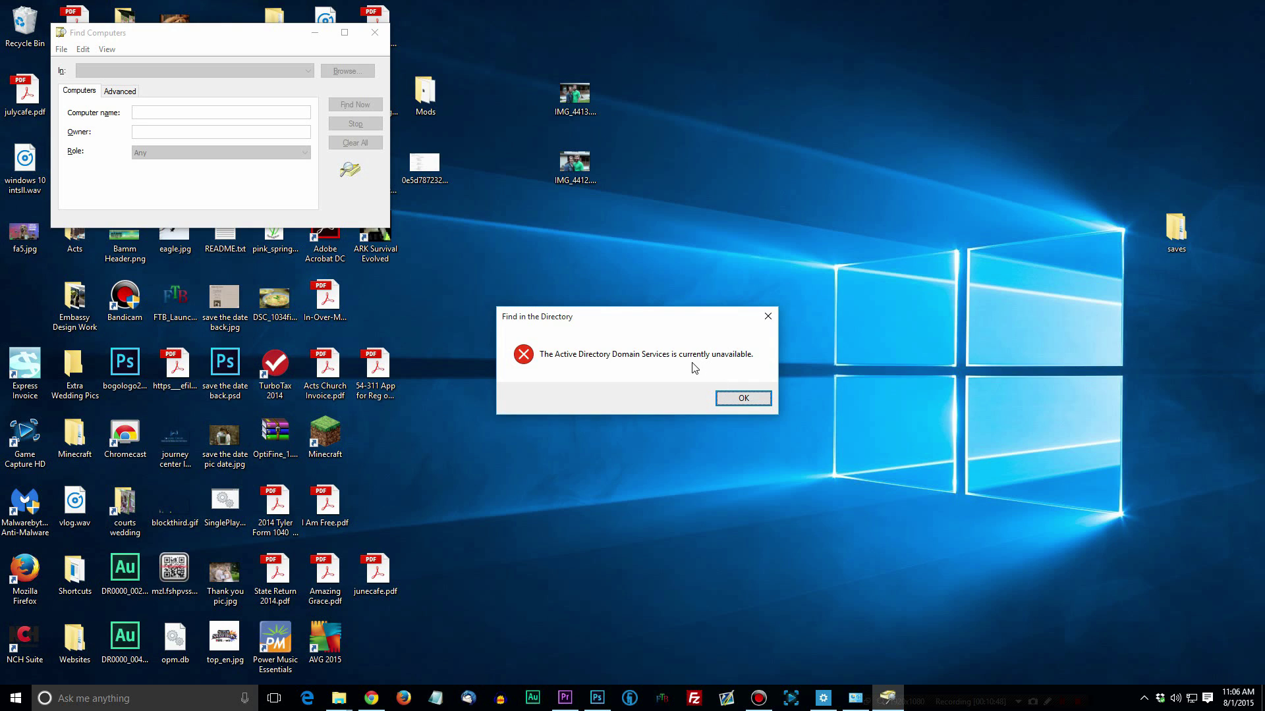
Dismiss the directory-unavailable error, launch Microsoft Edge, and bring the Screenshots Explorer window forward
left_click(722, 395)
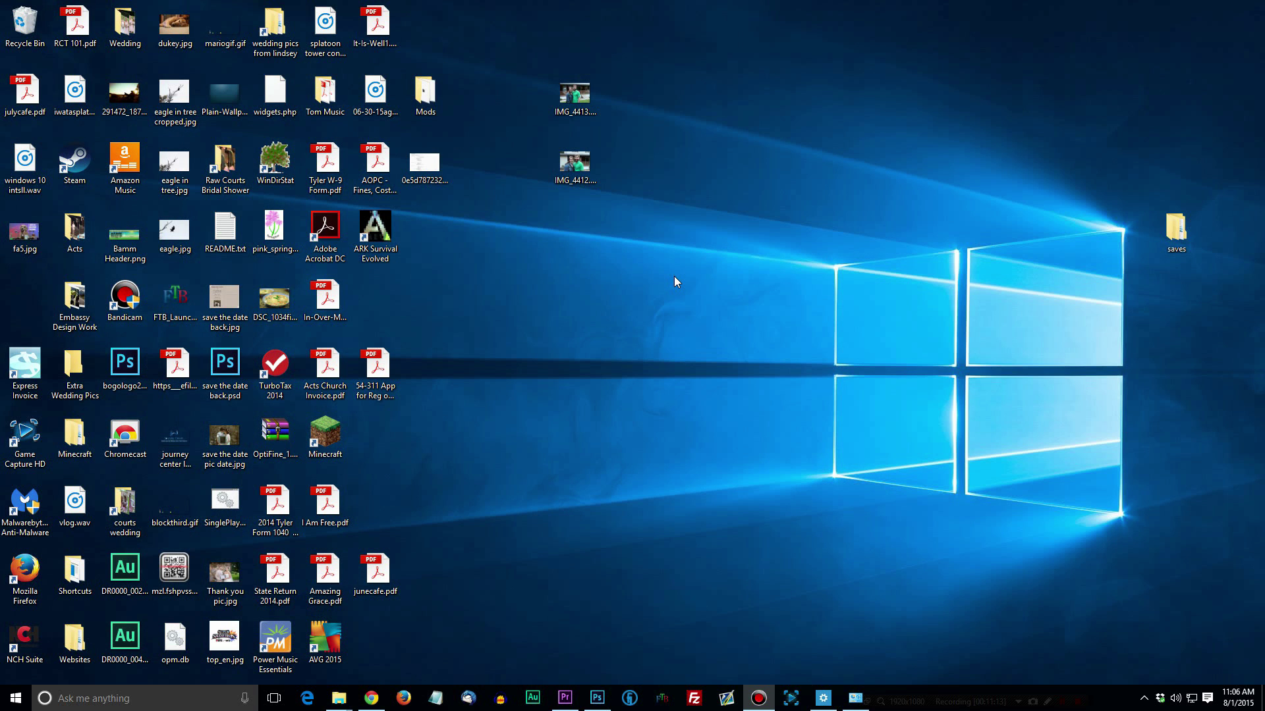
left_click(307, 695)
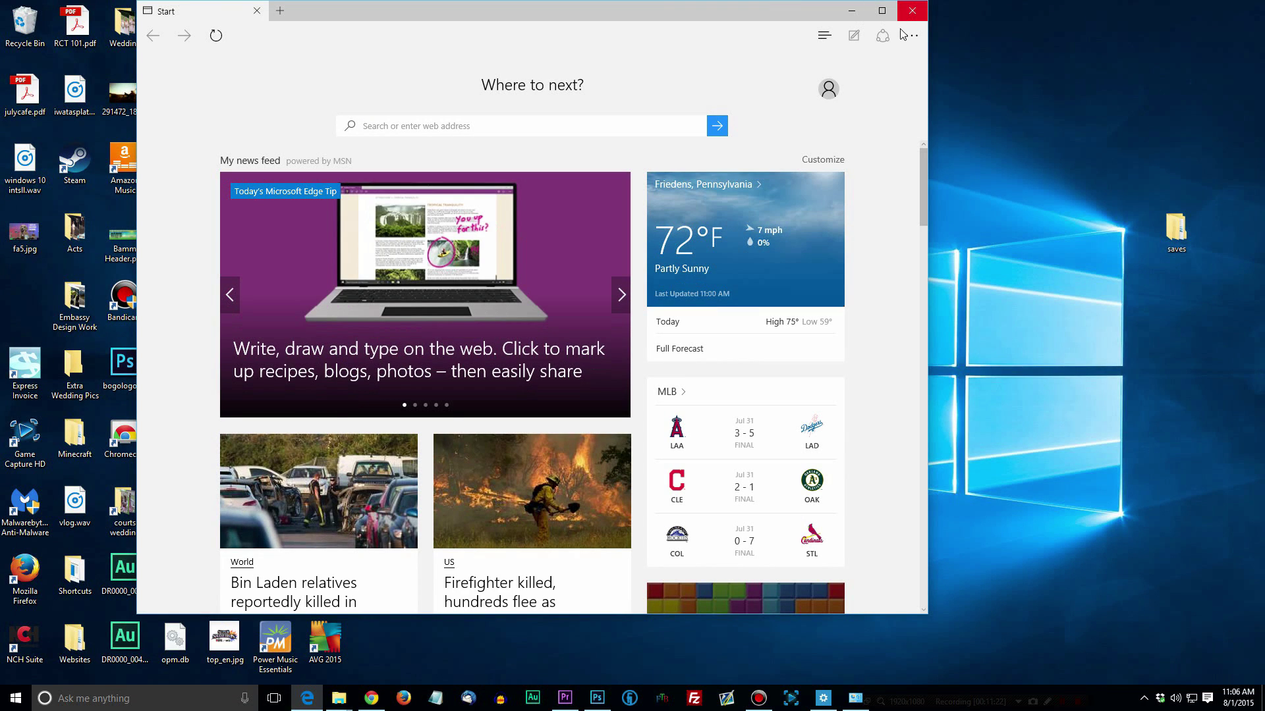
mouse_move(339, 697)
left_click(260, 643)
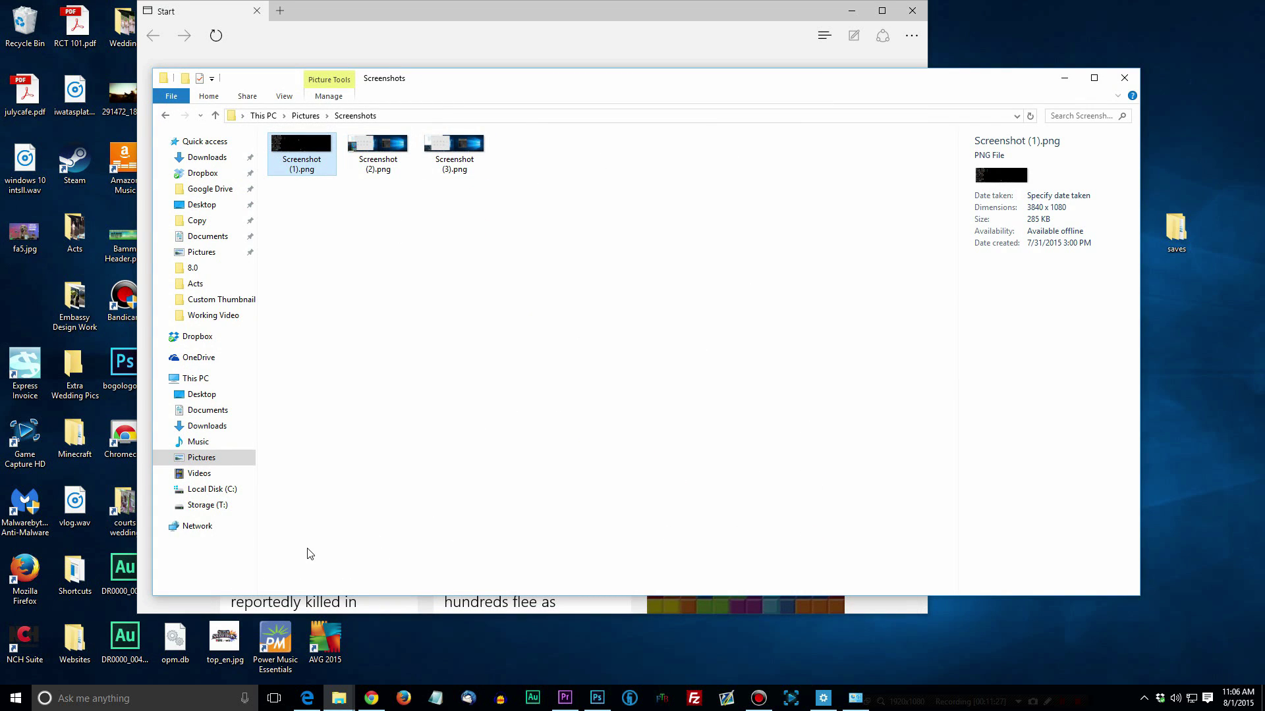
Open another Quick access Explorer window with Win+E and close it with Alt+F4
key("super+e")
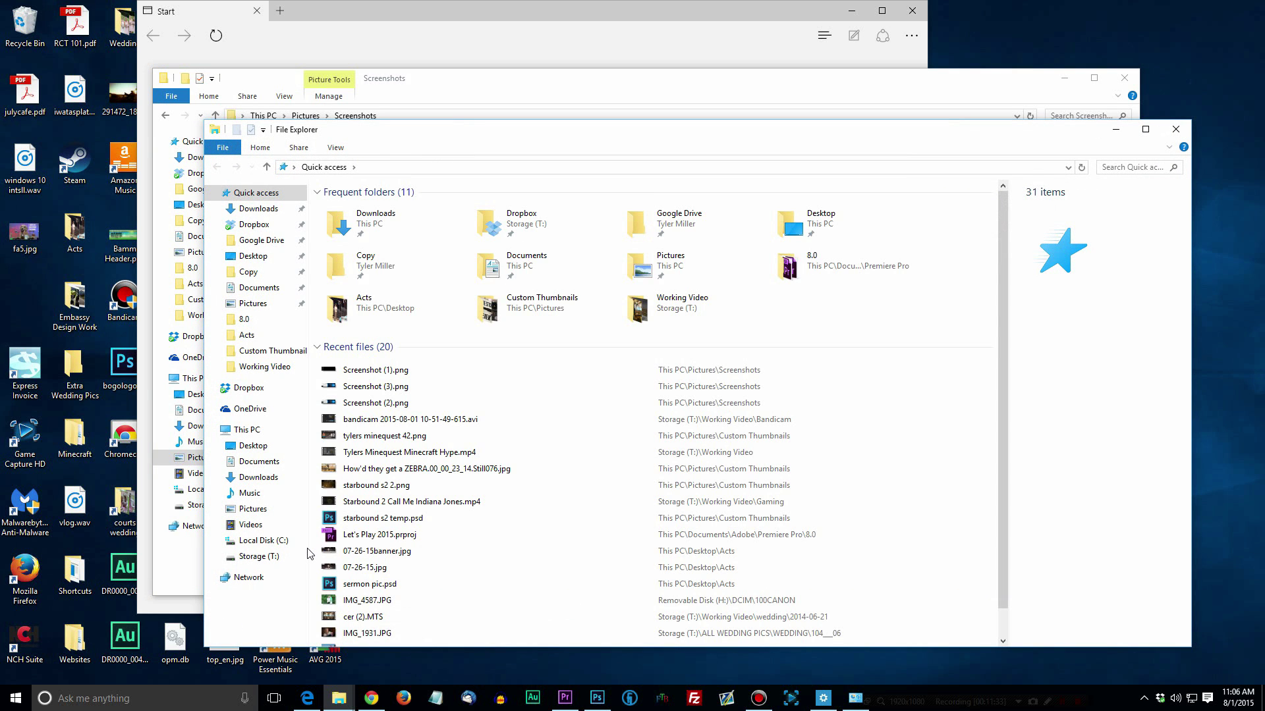
key("alt+F4")
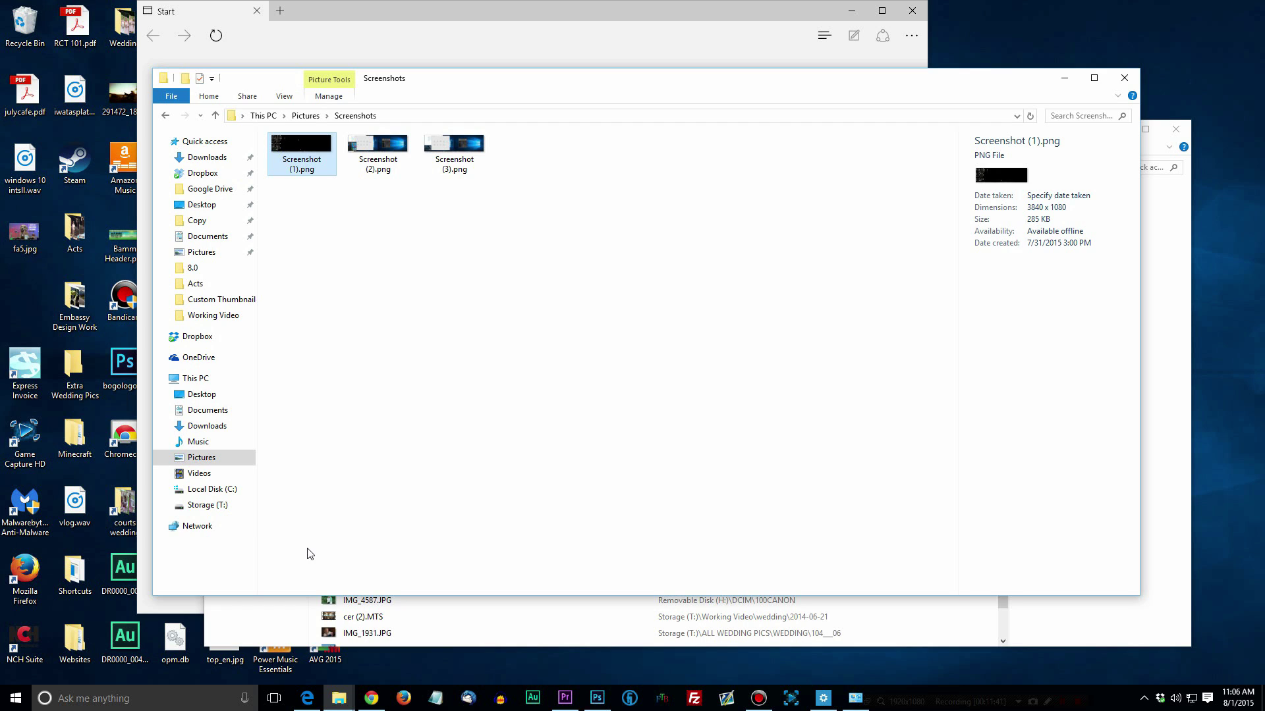
left_click(496, 683)
Show Chrome's recent-items jump list with Win+Alt+3, close it, then reopen it from the taskbar
key("super+alt+3")
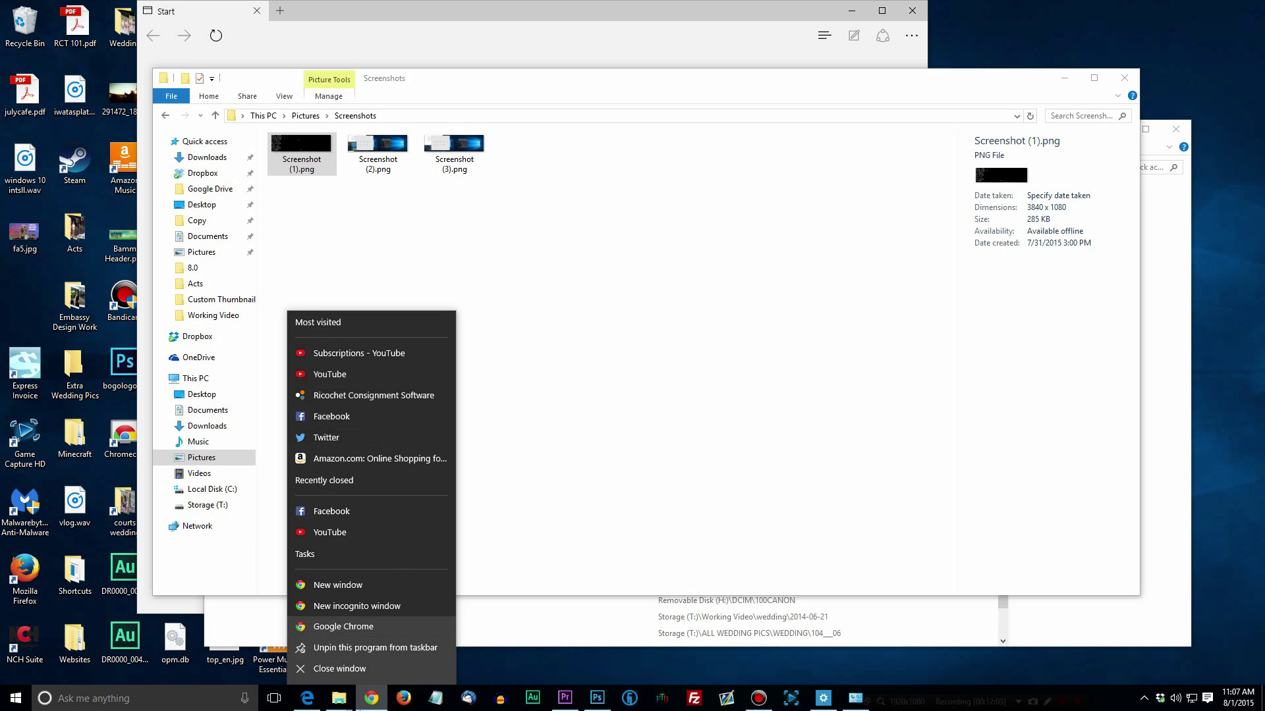
left_click(511, 674)
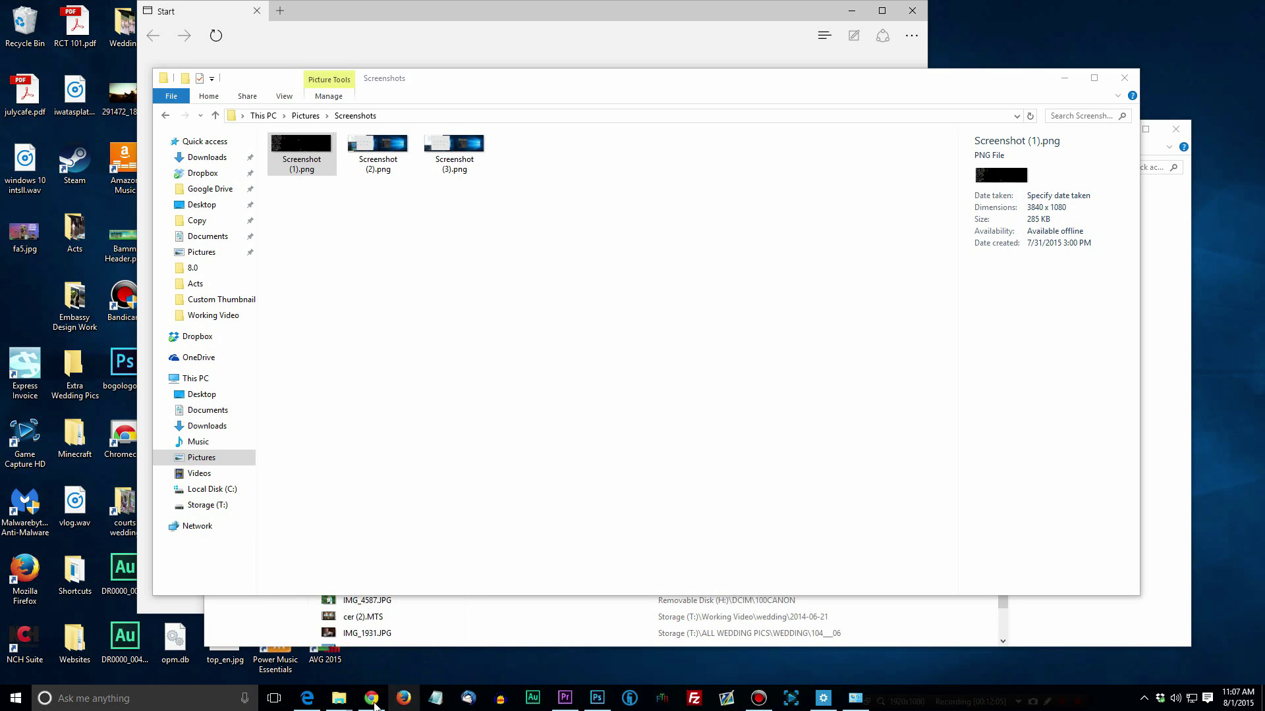
right_click(367, 700)
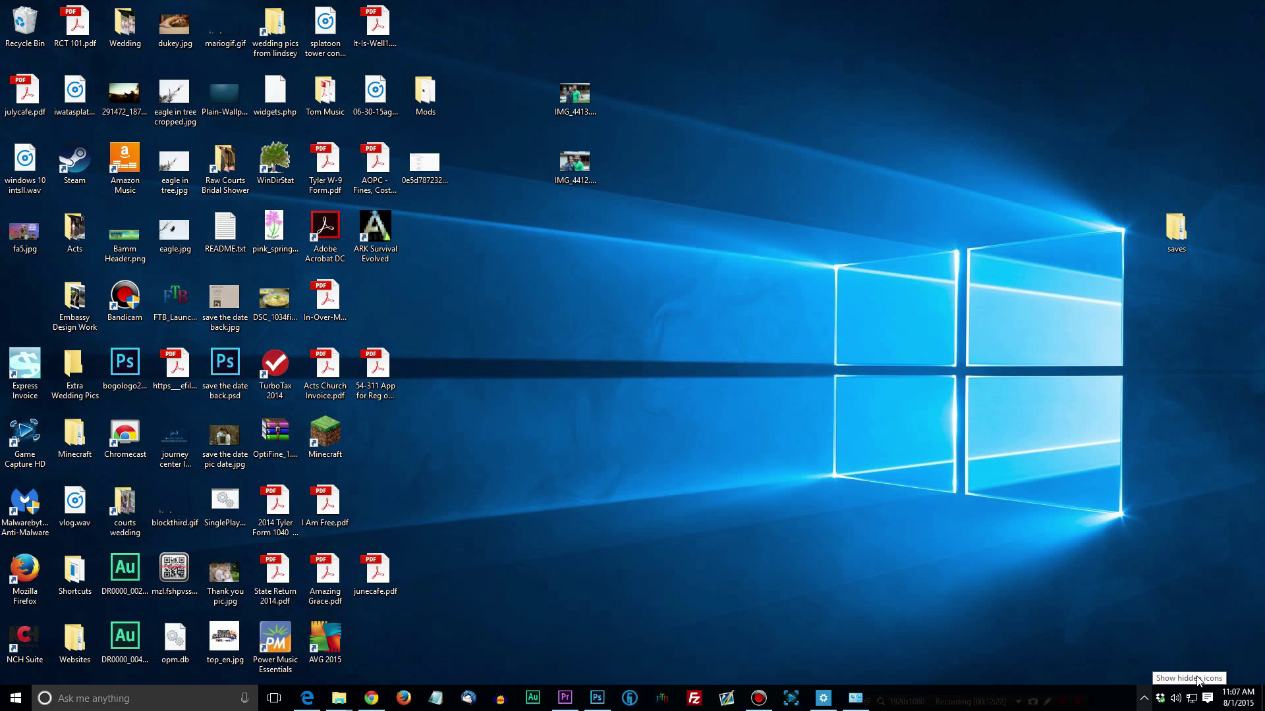
Open and dismiss the hidden notification-area icons flyout four times
left_click(1144, 698)
left_click(1008, 598)
left_click(1144, 698)
left_click(1095, 661)
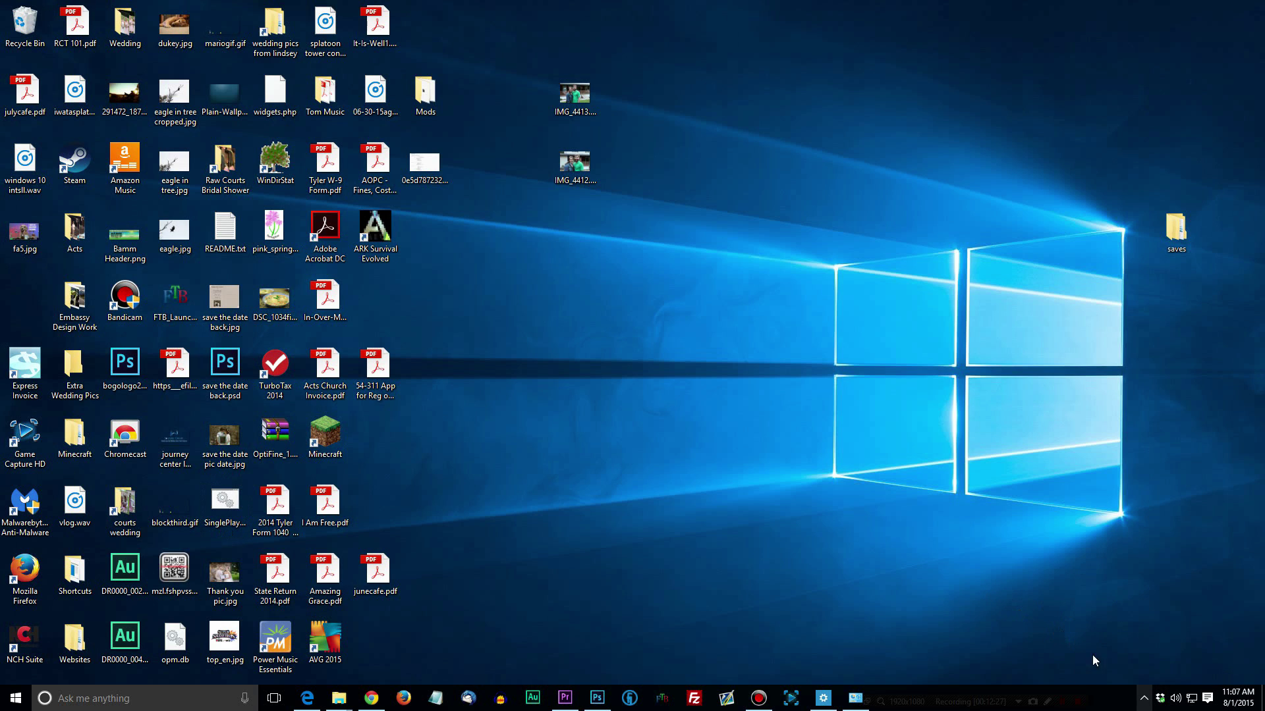
left_click(1144, 700)
left_click(970, 617)
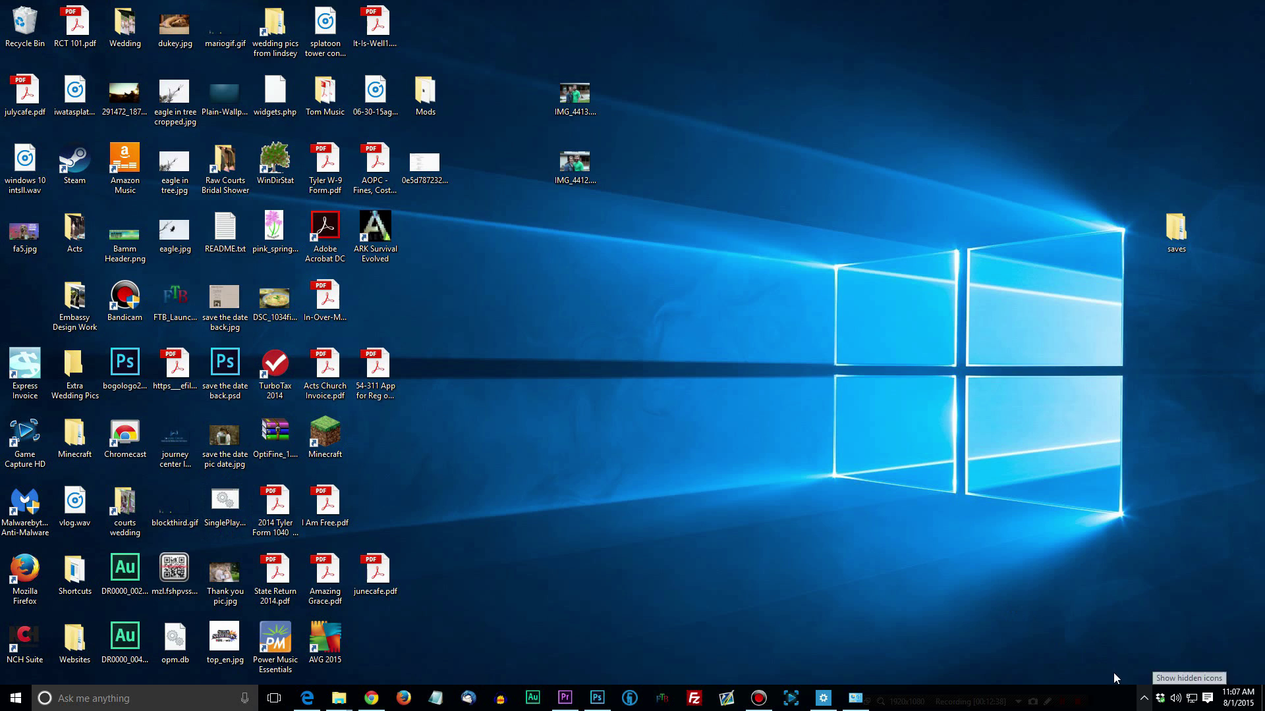
left_click(1143, 698)
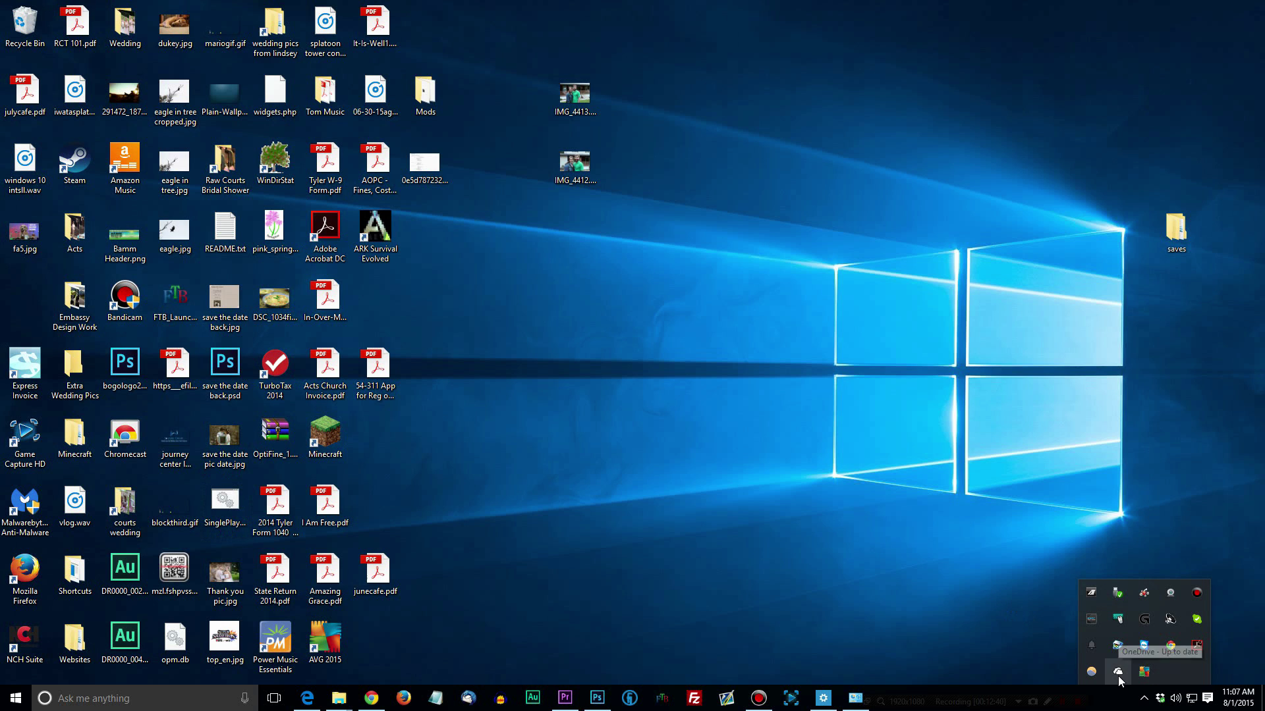
left_click(933, 589)
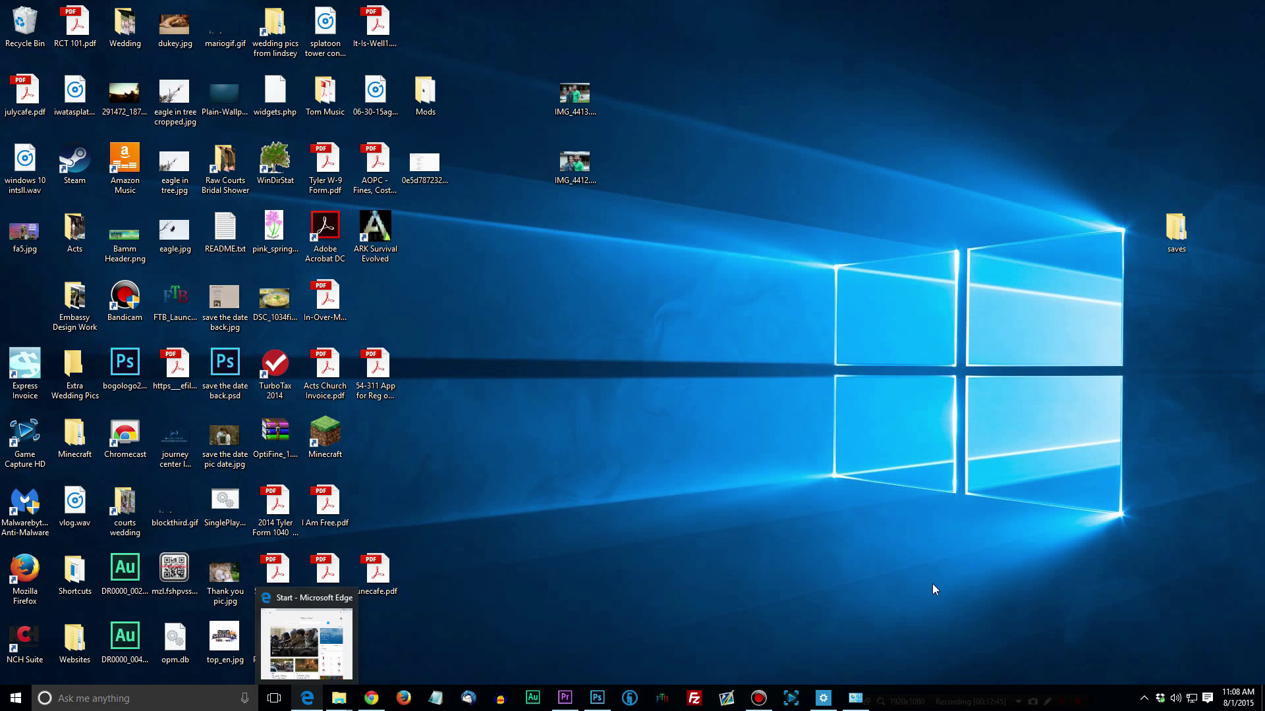
Cycle taskbar focus through the apps, past Premiere Pro, with the Right arrow key
key("Right")
key("Right")
key("Right")
key("Right")
key("Right")
key("Right")
key("Right")
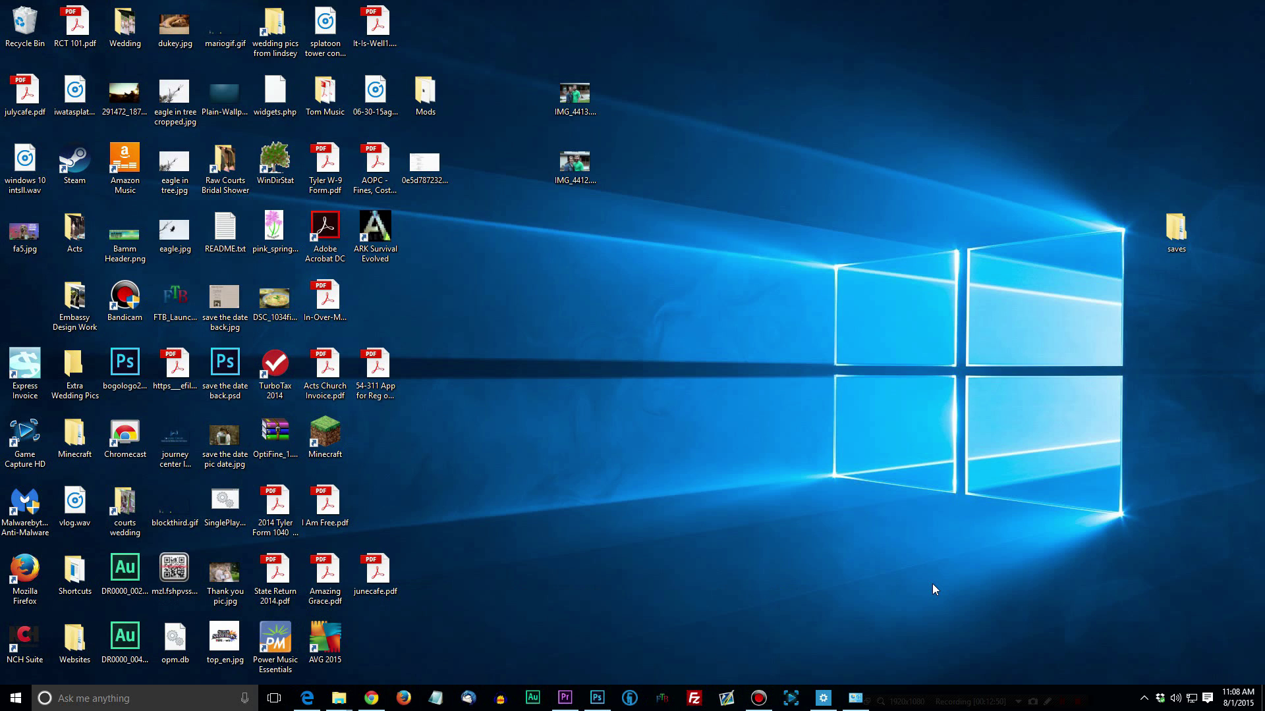
key("Right")
key("Right")
key("Right")
key("Right")
key("Right")
key("Right")
key("Right")
key("Right")
key("Right")
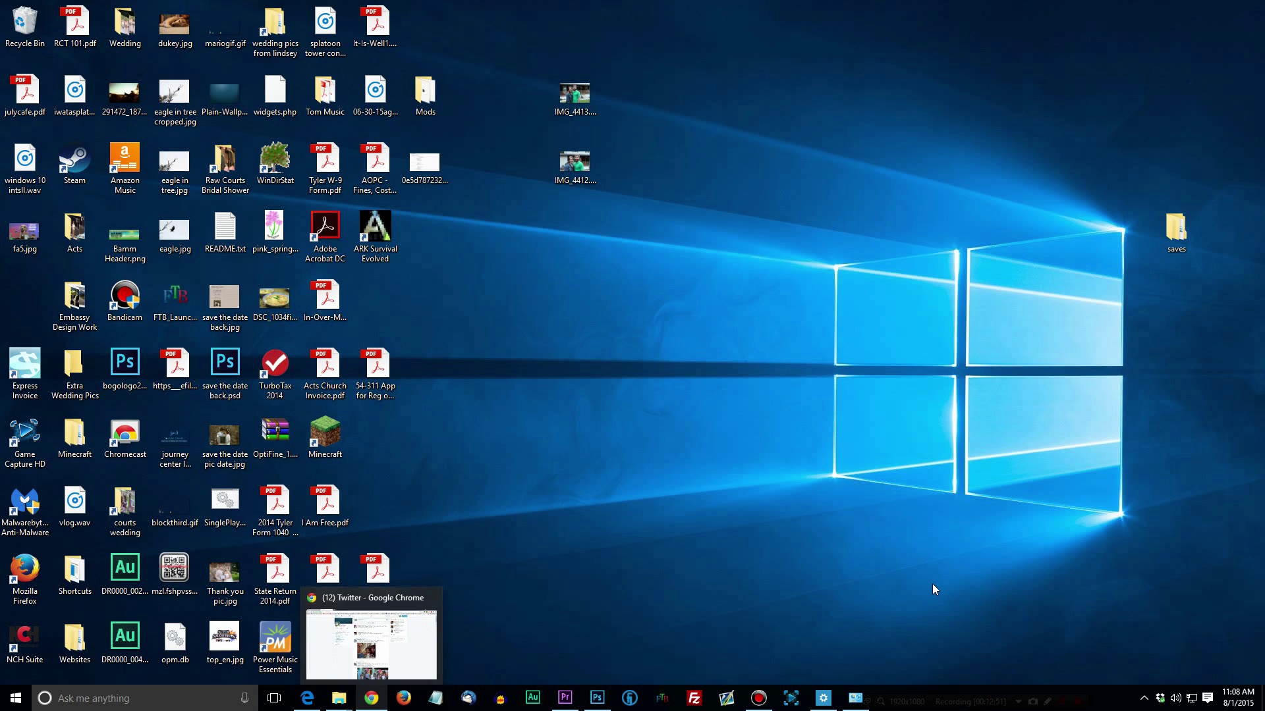
key("Right")
key("Right")
key("Right")
Toggle between windows and desktop with Win+D several times, then open File Explorer with Win+E
key("super+d")
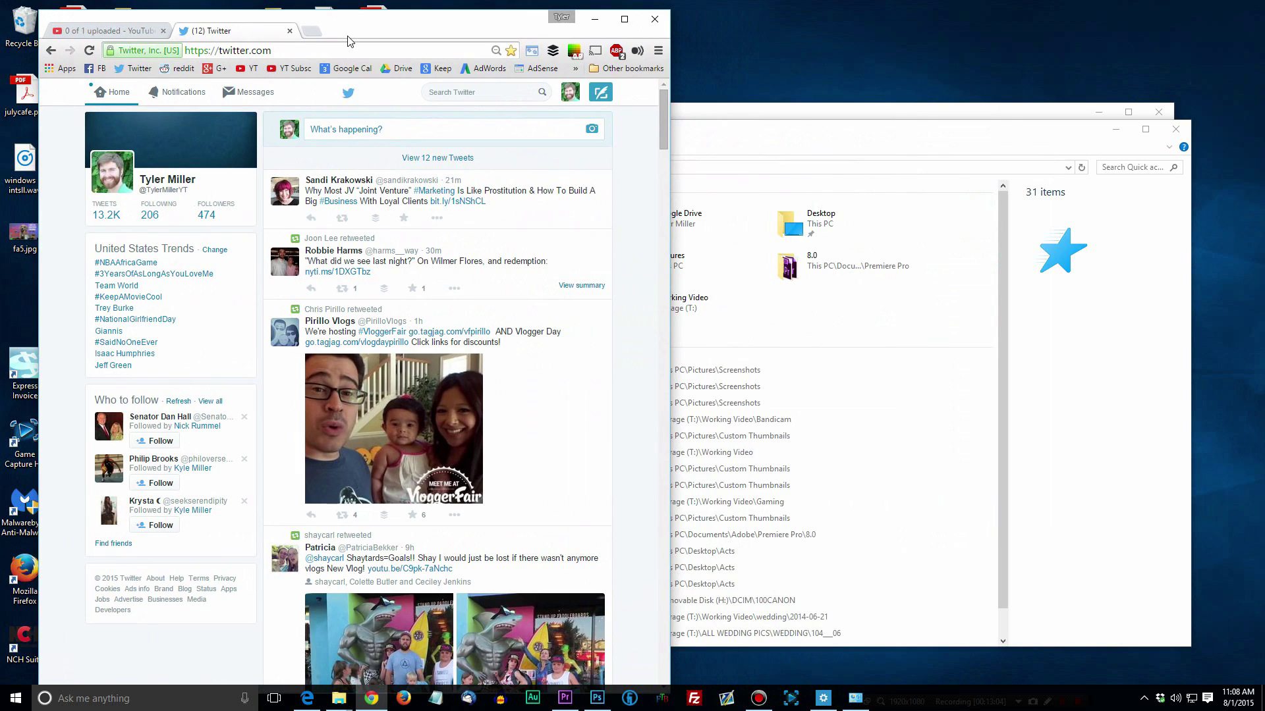
key("super+d")
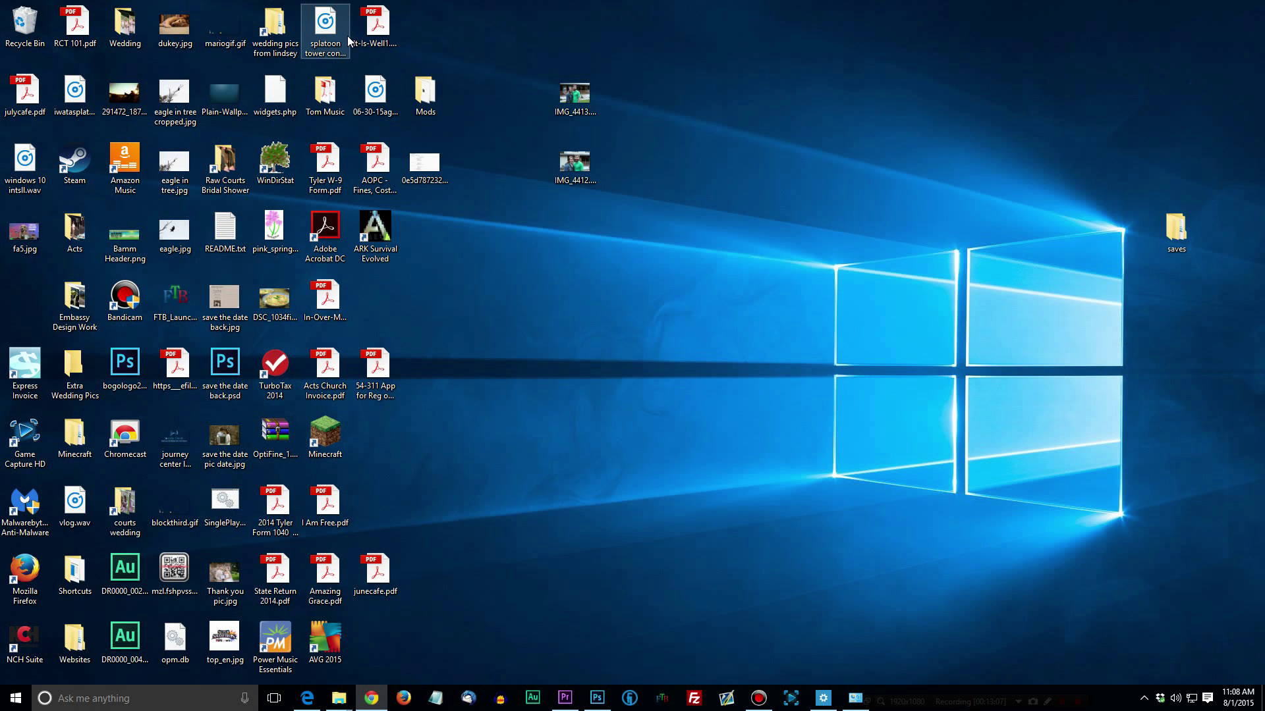
key("super+d")
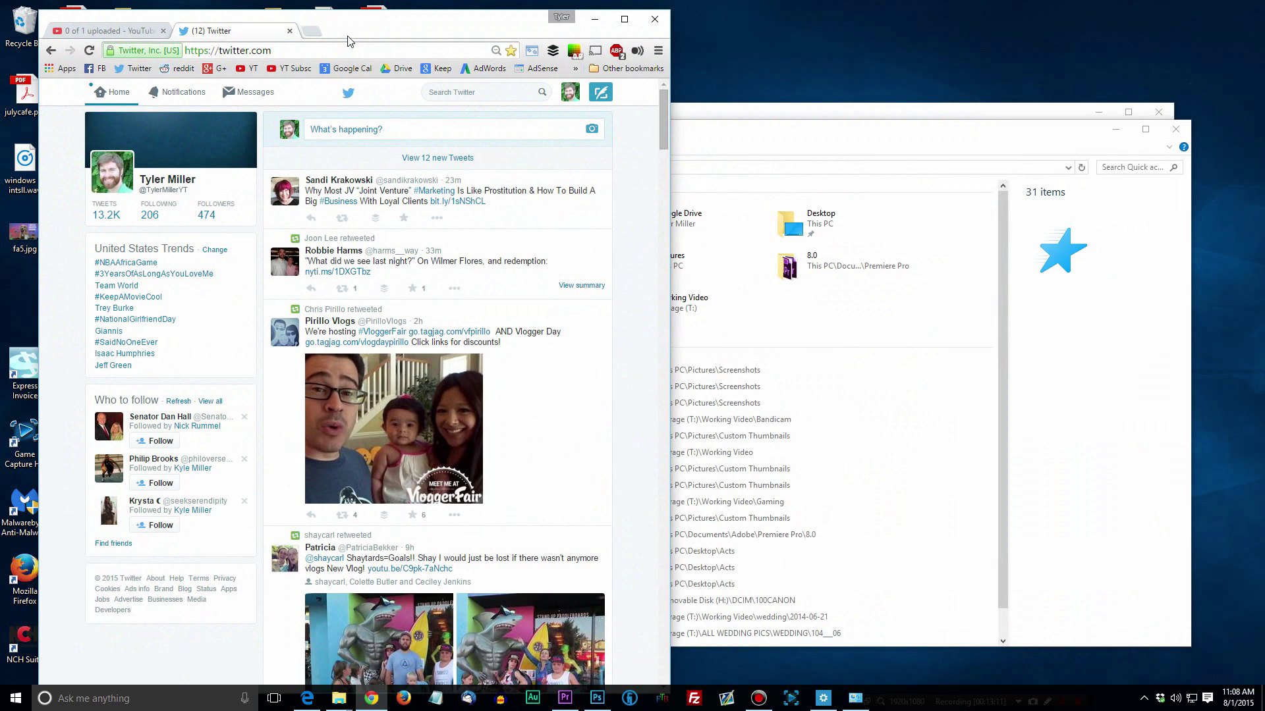
key("super+d")
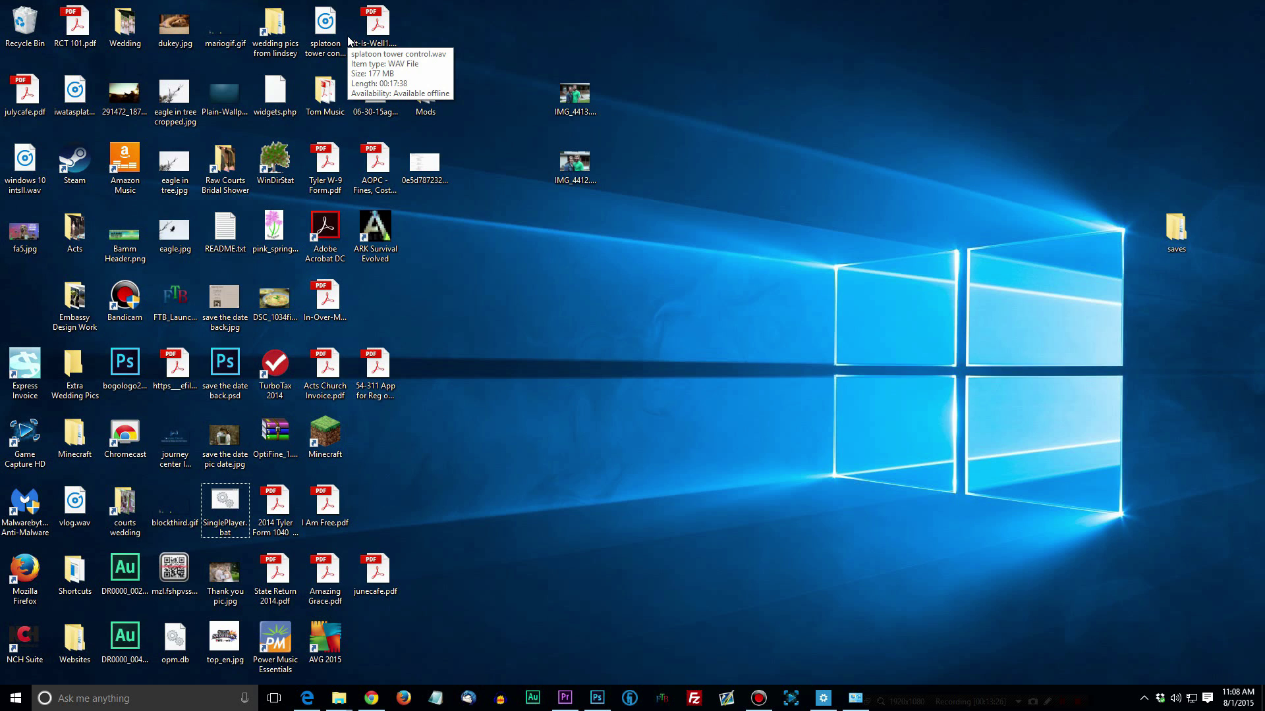
key("super+e")
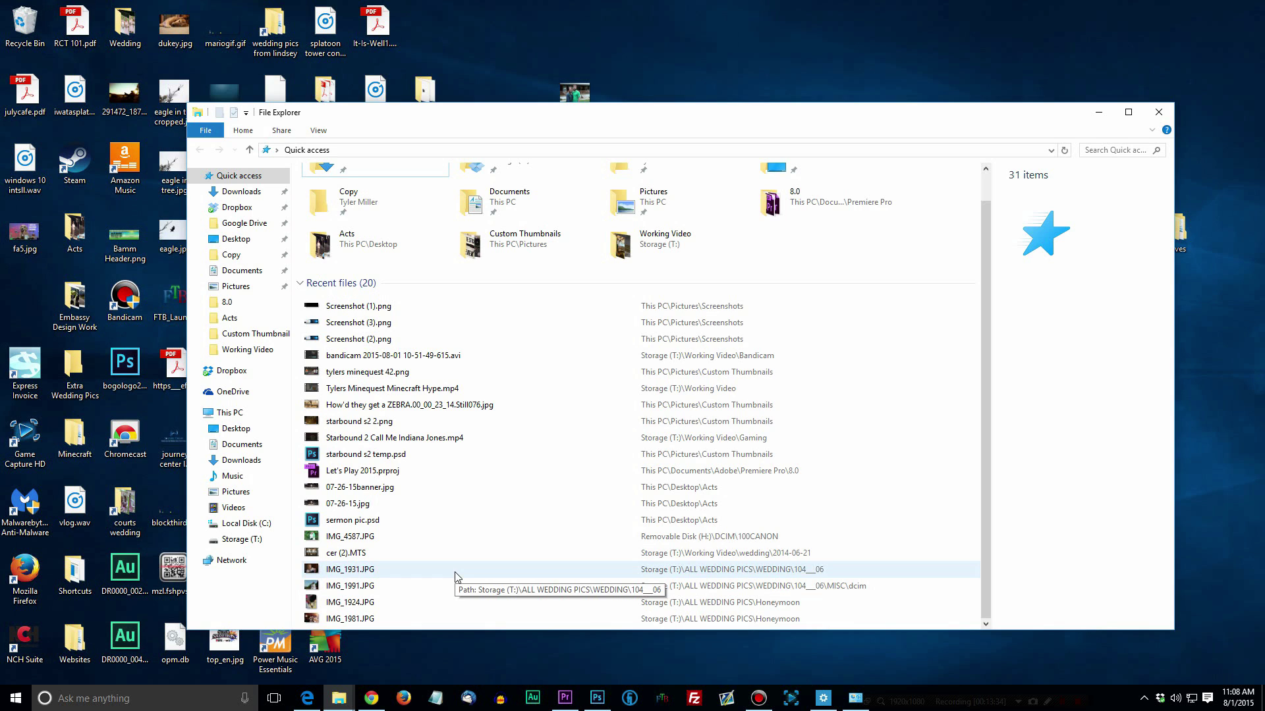
Maximize, restore and minimize the Screenshots Explorer window, then snap it to the left half with Win+Left
key("super+Up")
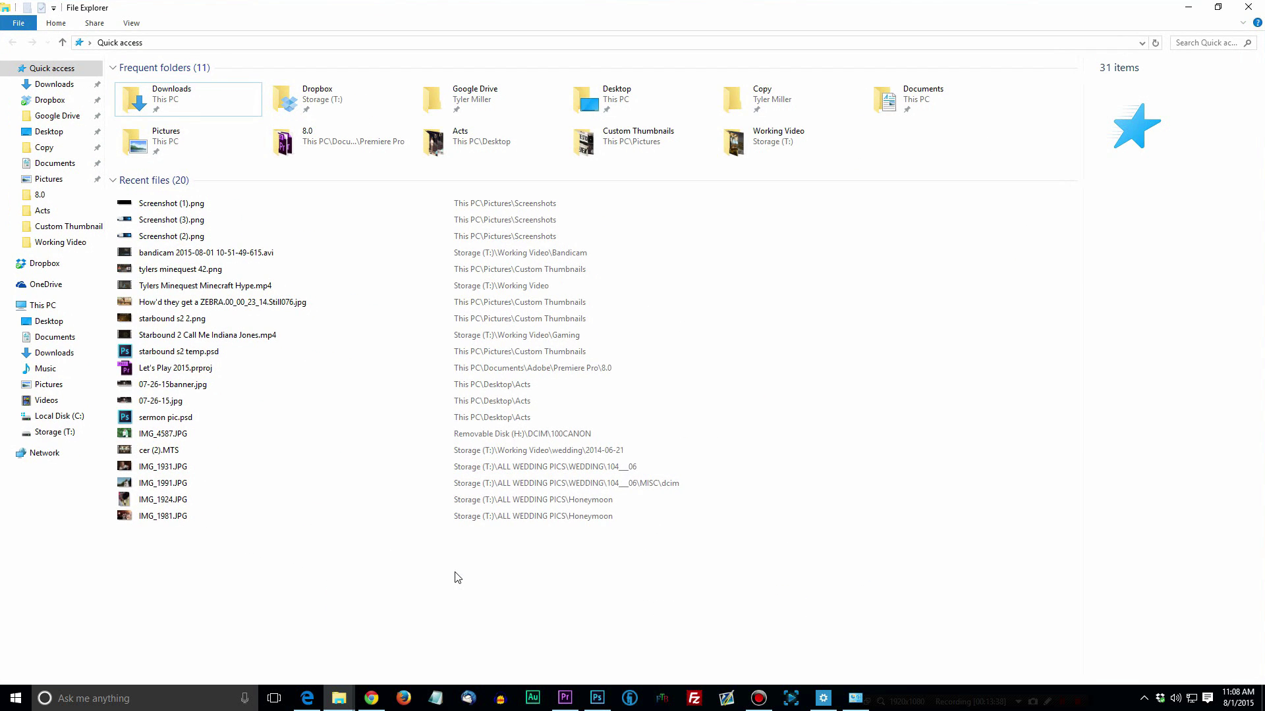
key("super+Down")
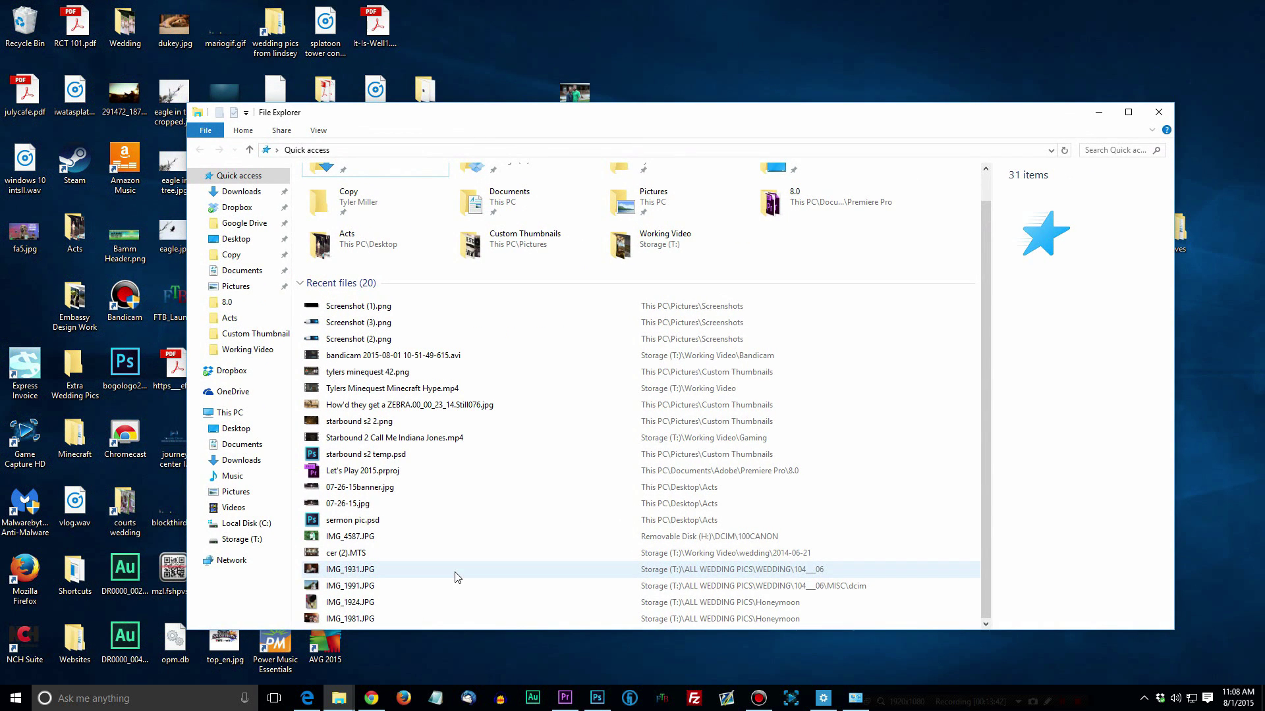
key("super+Down")
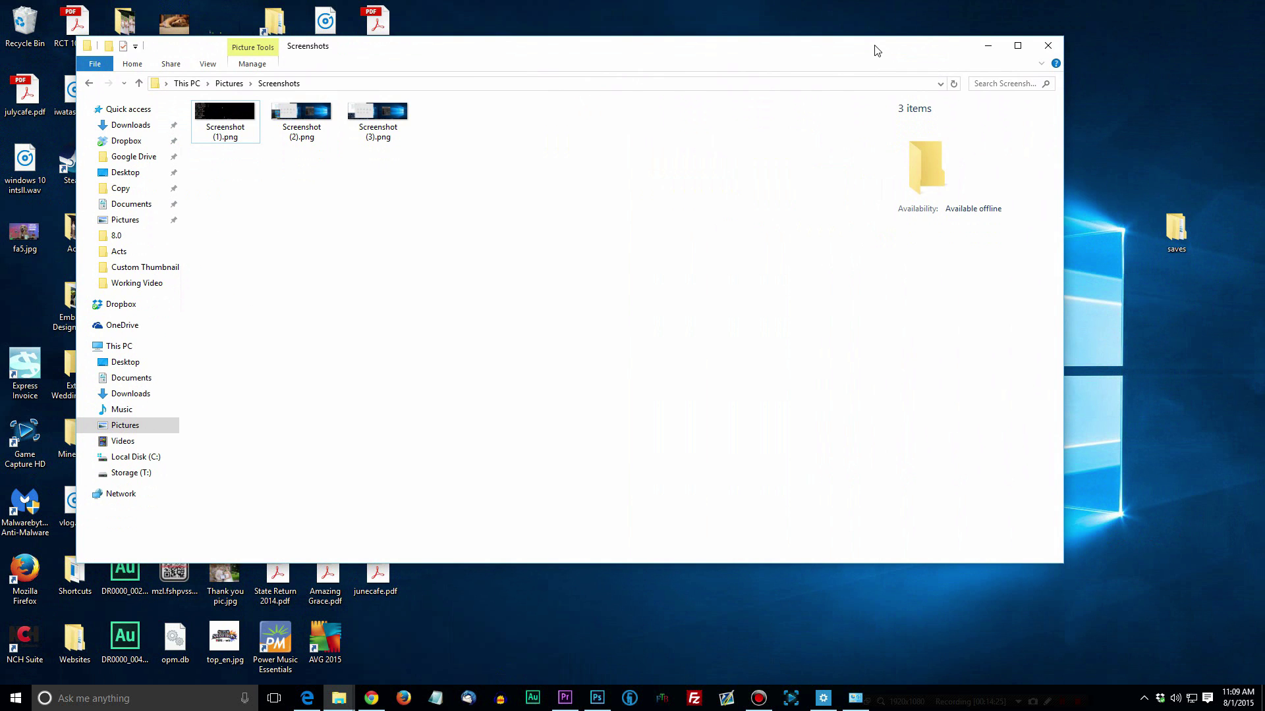
key("super+Left")
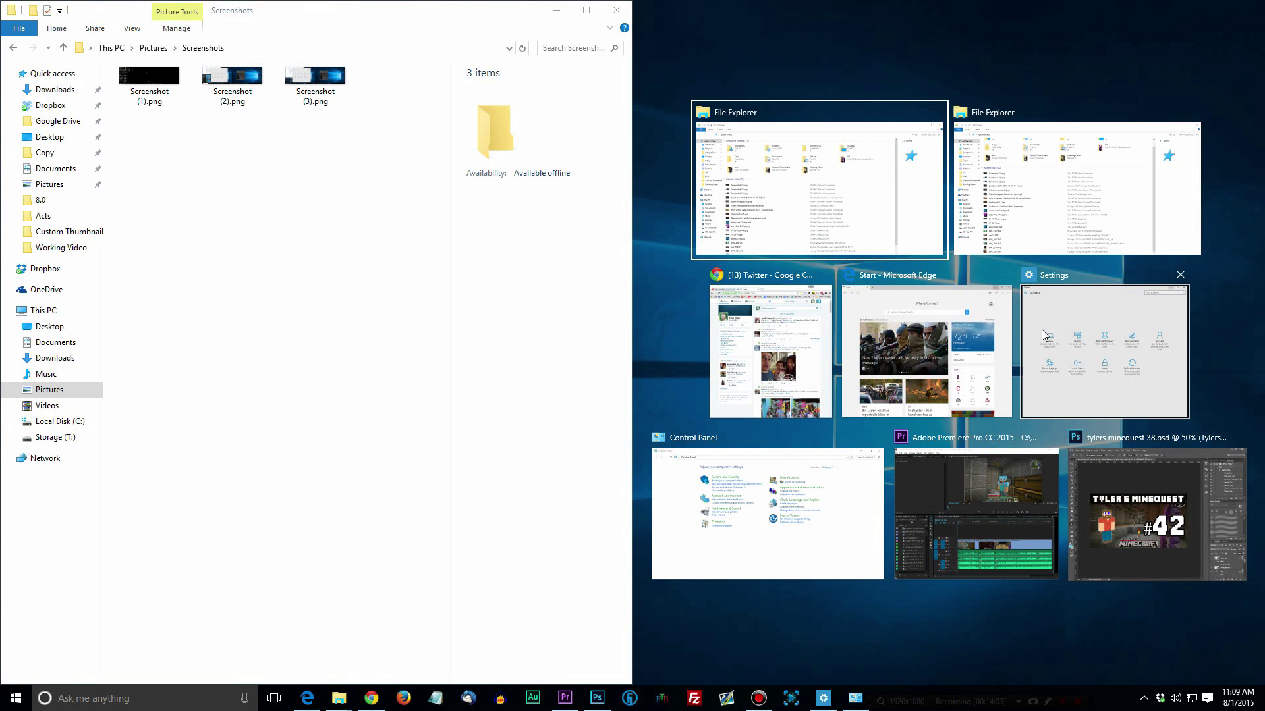
Put Settings in the right half, Explorer in the top-left quarter, and Twitter Chrome bottom-left
left_click(1071, 306)
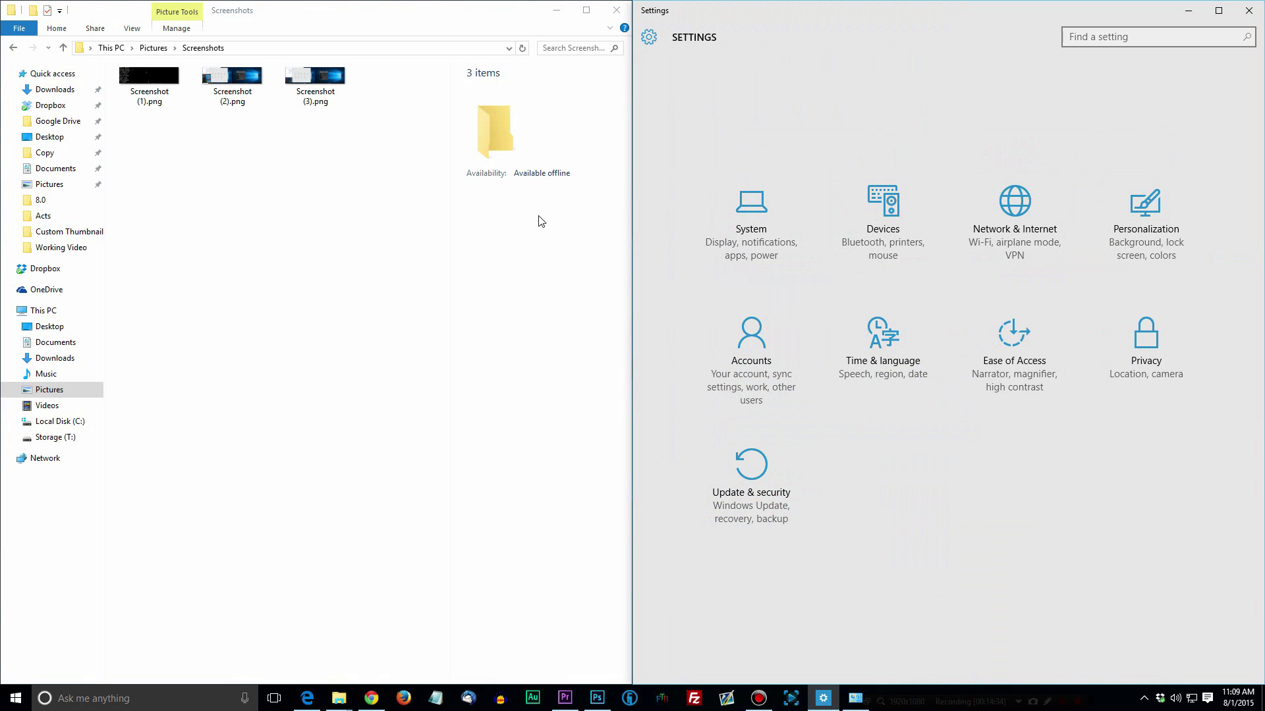
left_click(368, 31)
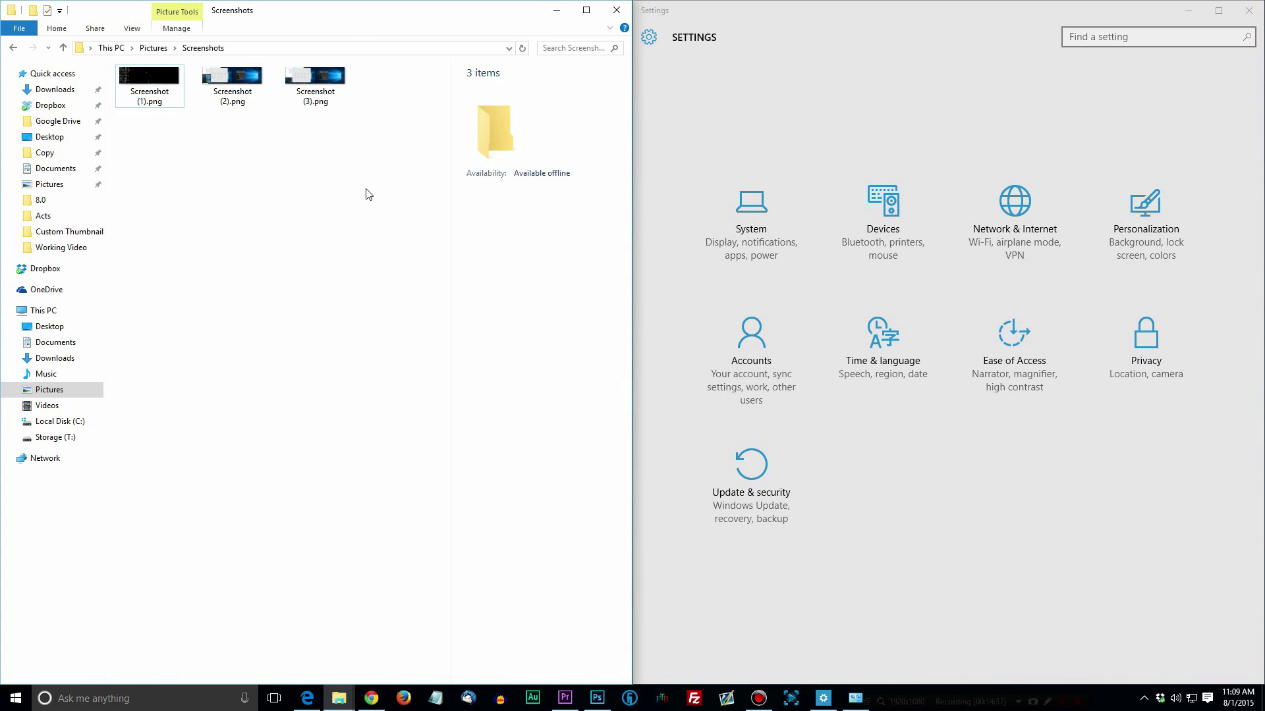
key("super+Up")
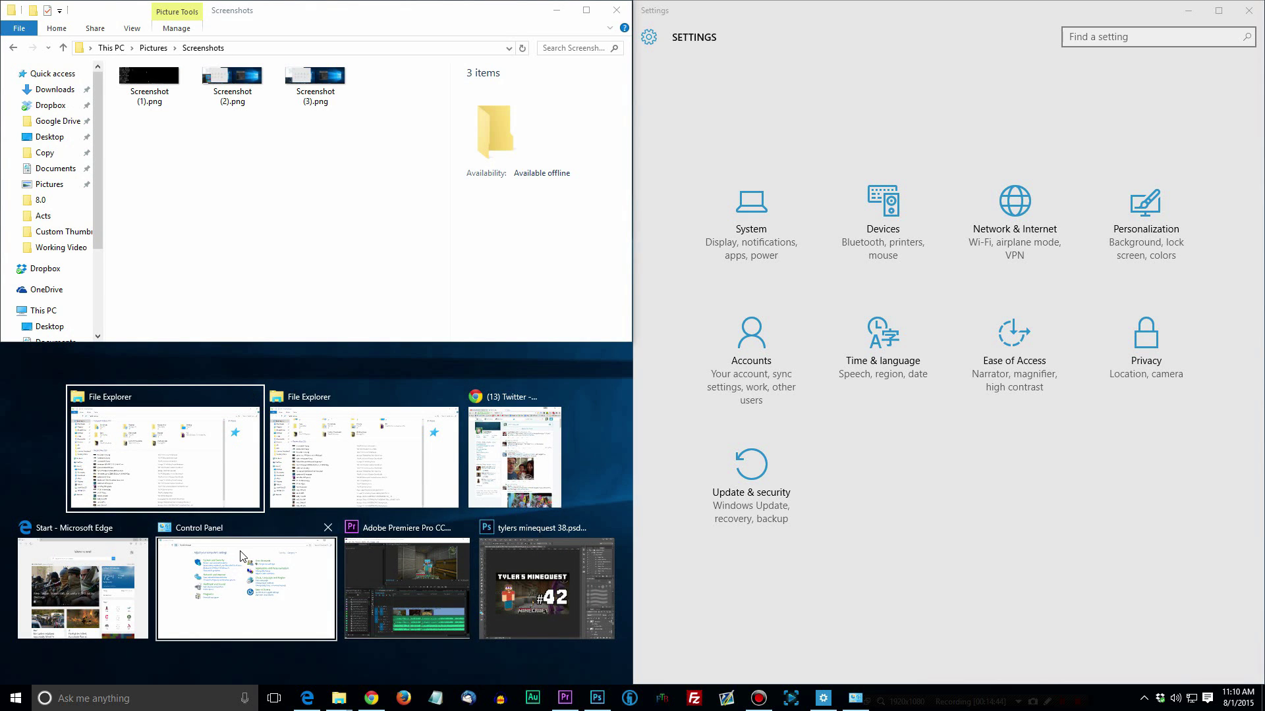
left_click(514, 454)
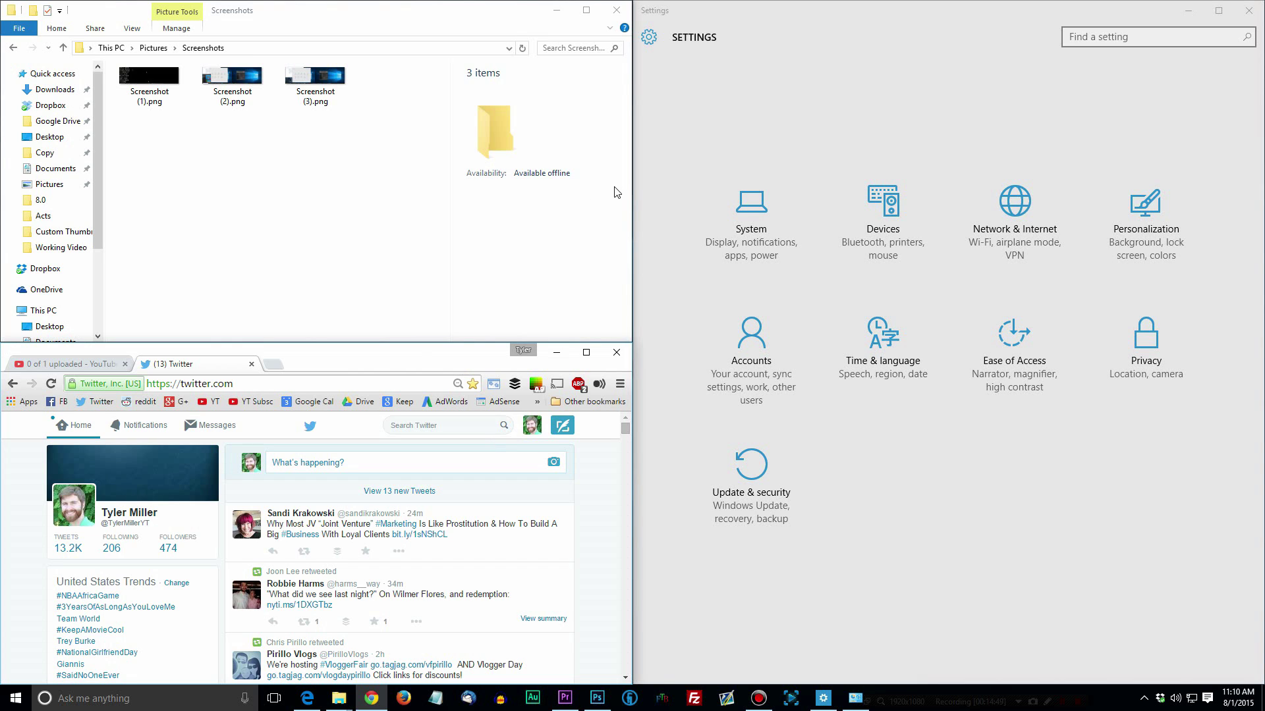
Float File Explorer, stretch it to full screen height, then minimize and restore it with Win+Down/Up
left_click_drag(503, 10, 889, 94)
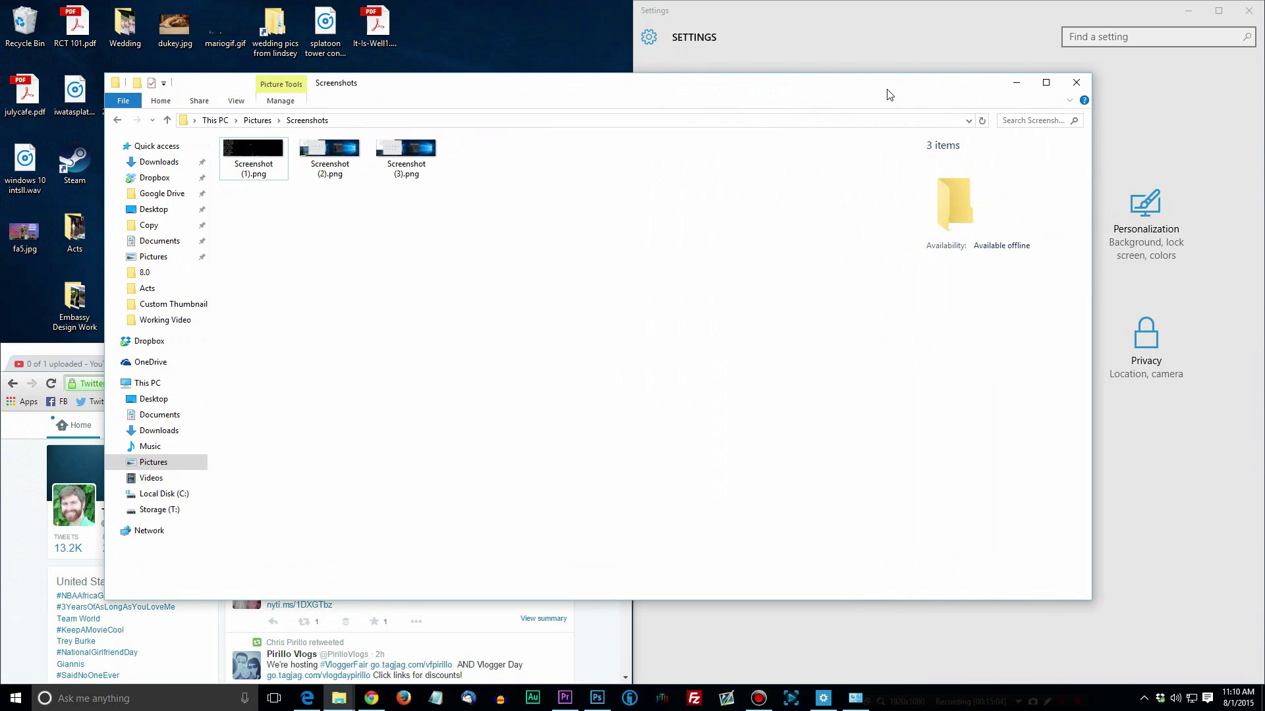
key("super+shift+Up")
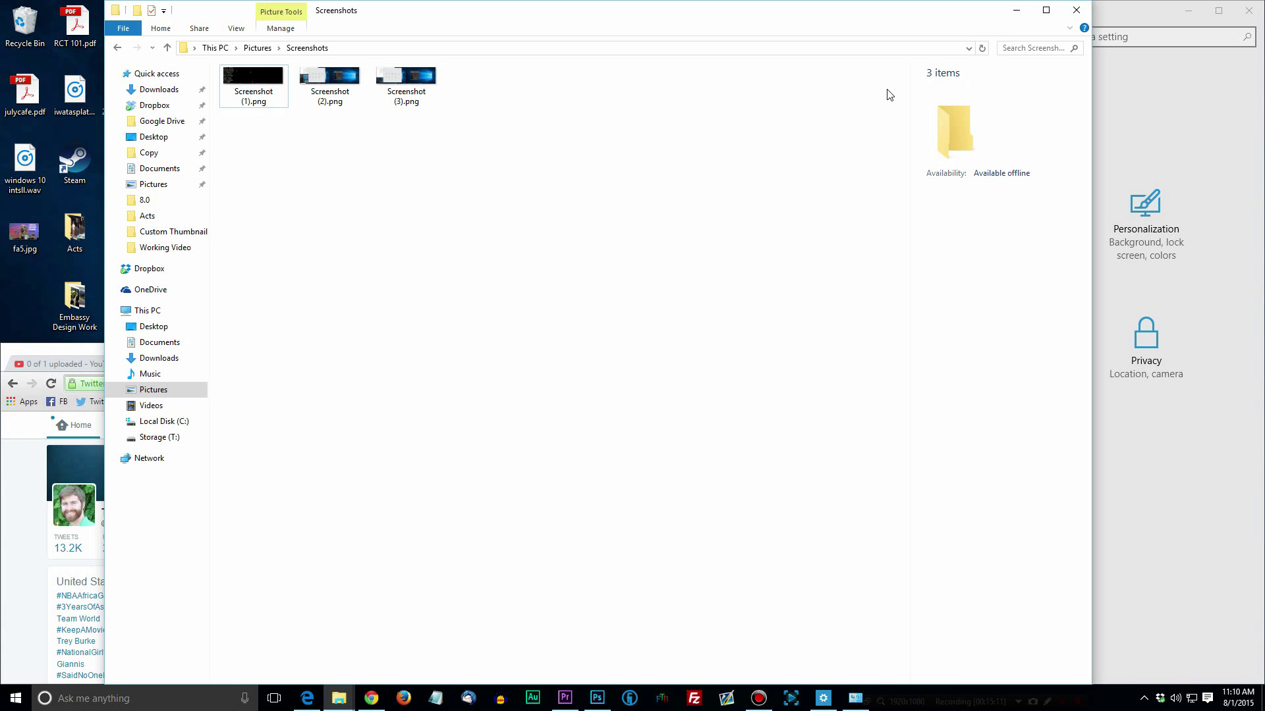
key("super+Down")
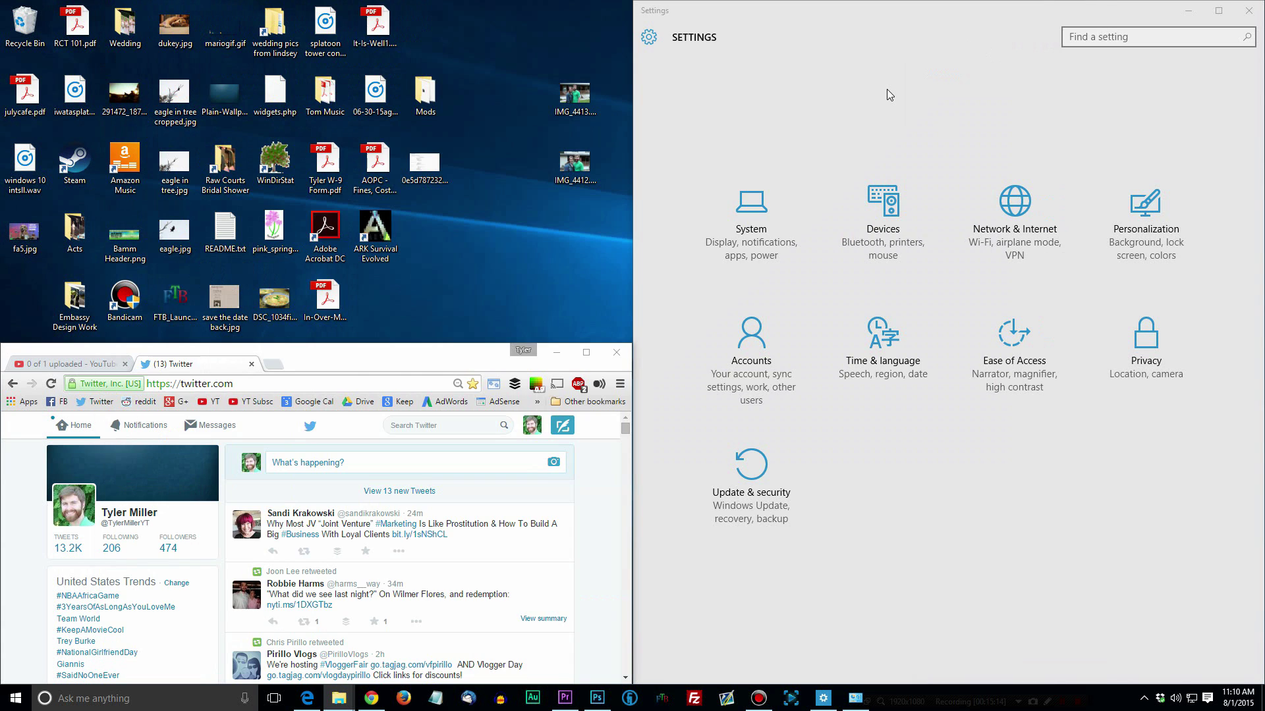
key("super+Up")
key("super+Down")
key("super+Up")
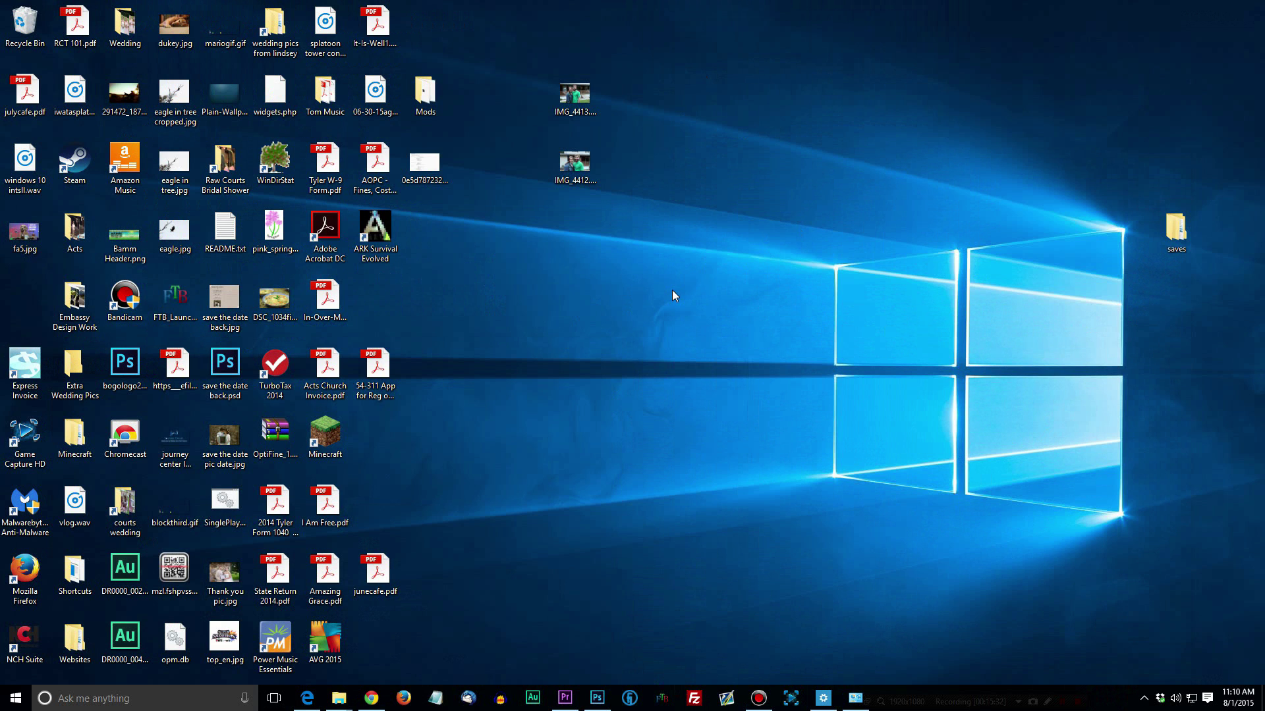
Open the Bing 'How do I get help in Windows 10' results in Edge with F1 and scroll down
key("F1")
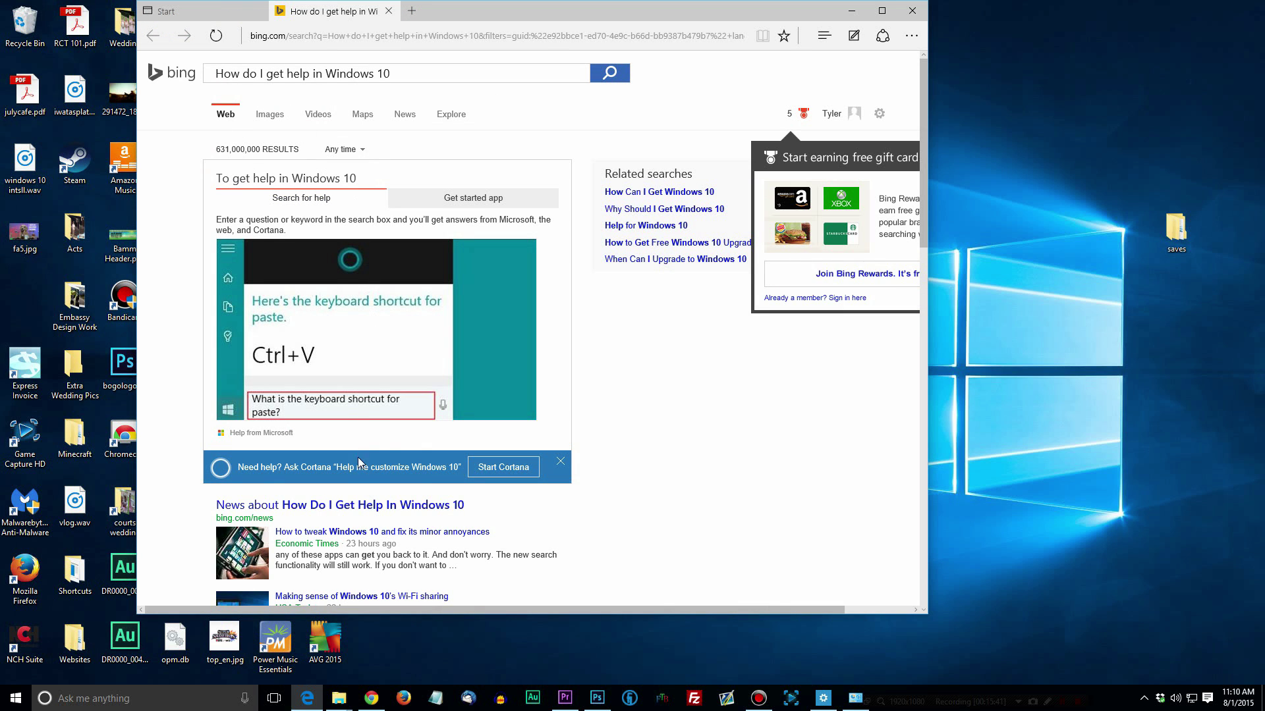
scroll(358, 461, "down", 5)
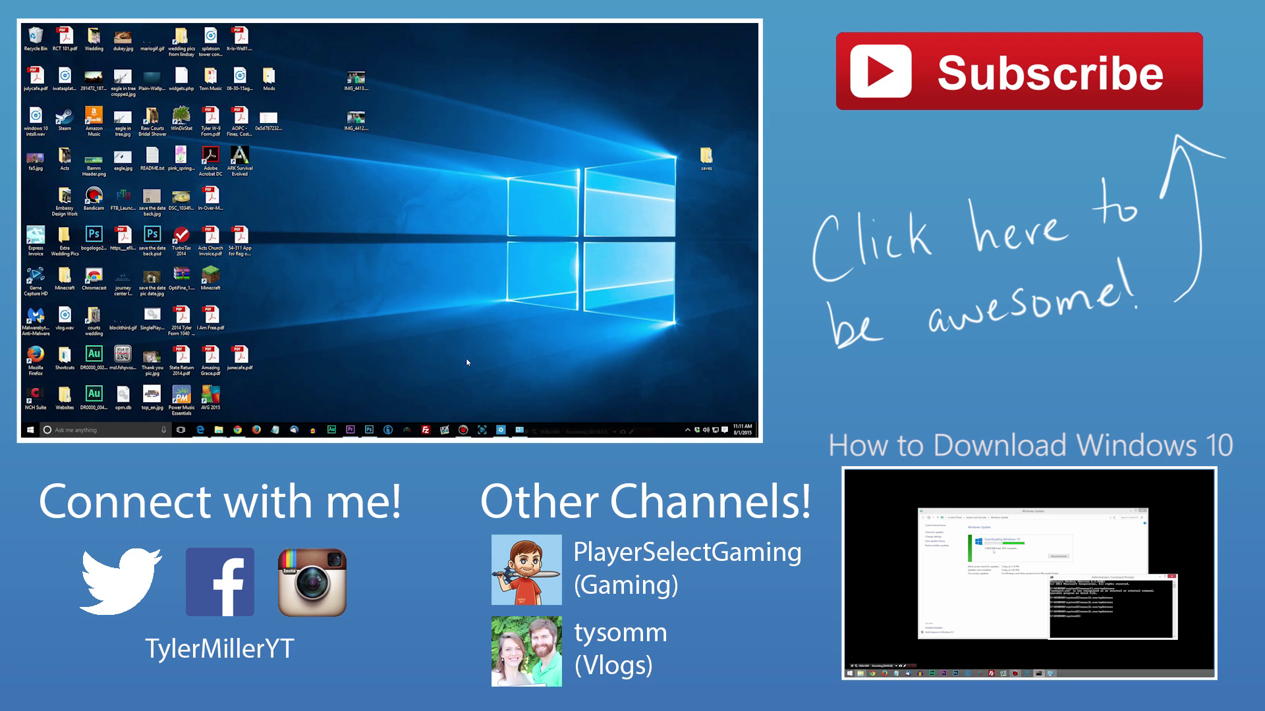
left_click(520, 429)
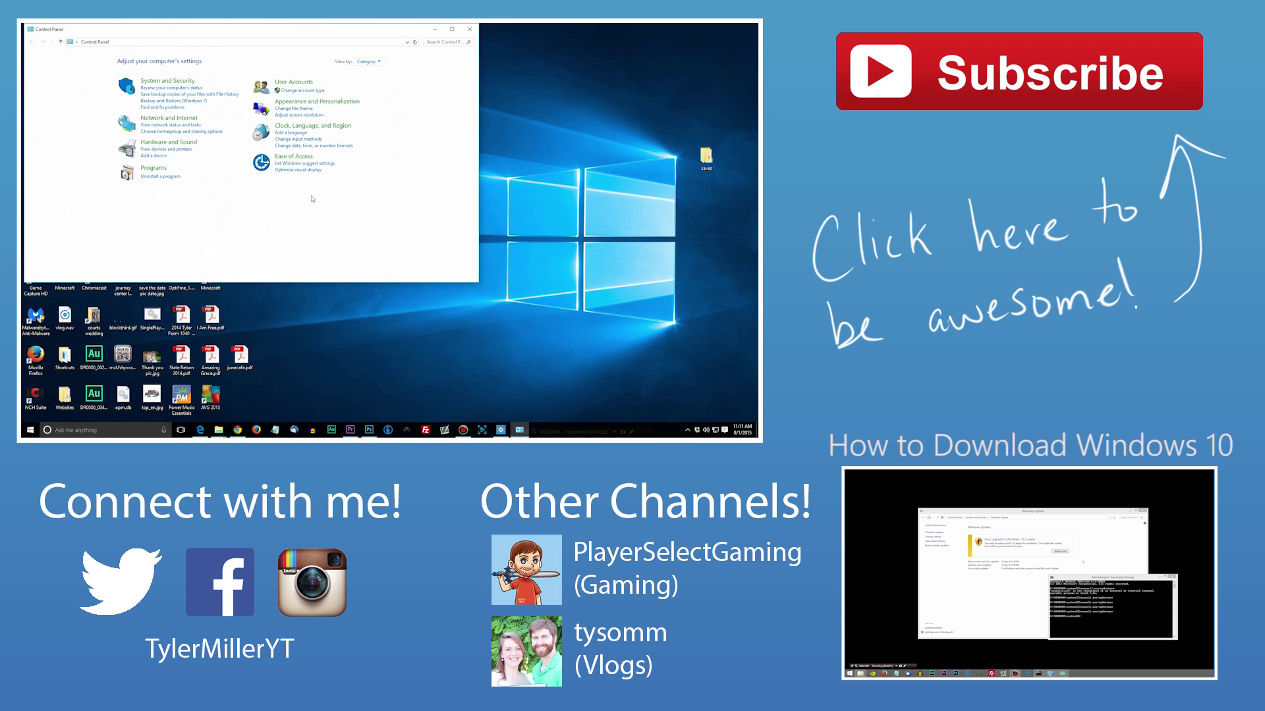